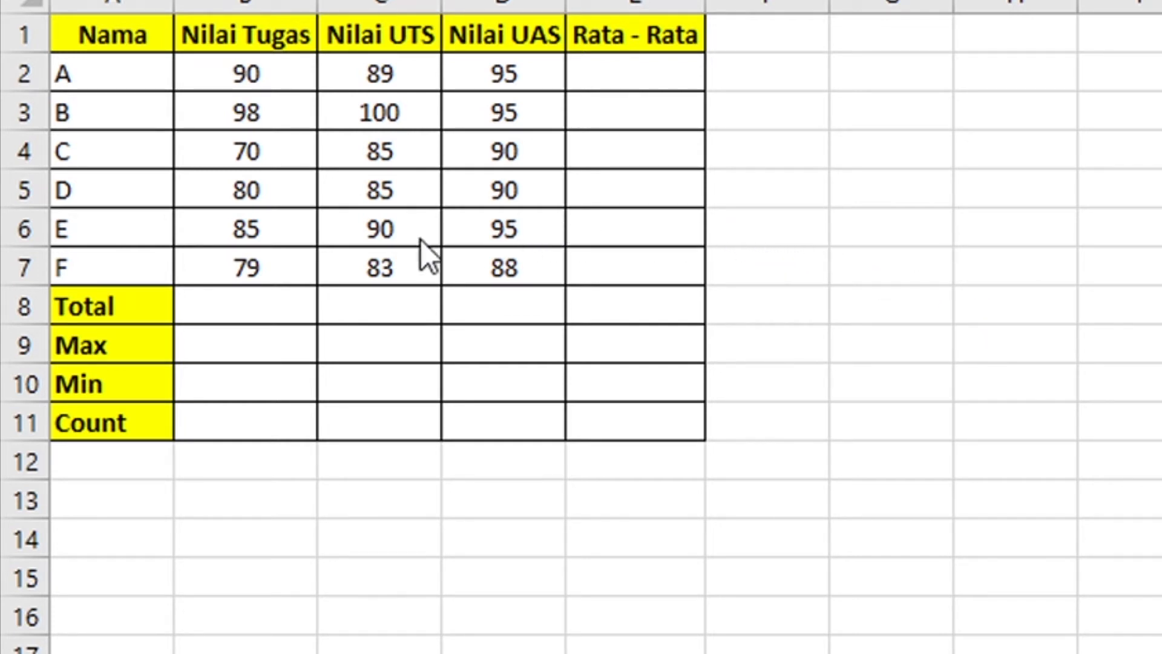
Step: Total the Nilai Tugas scores B2:B7 in B8 with SUM and copy the formula across to D8
click(242, 306)
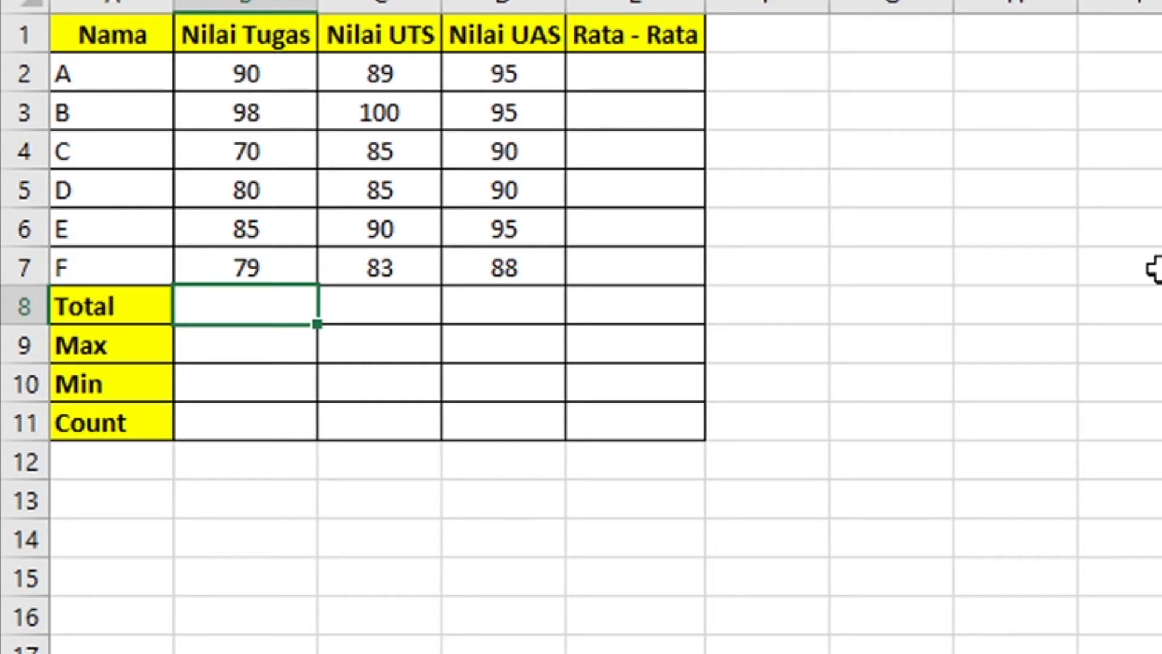
text(=)
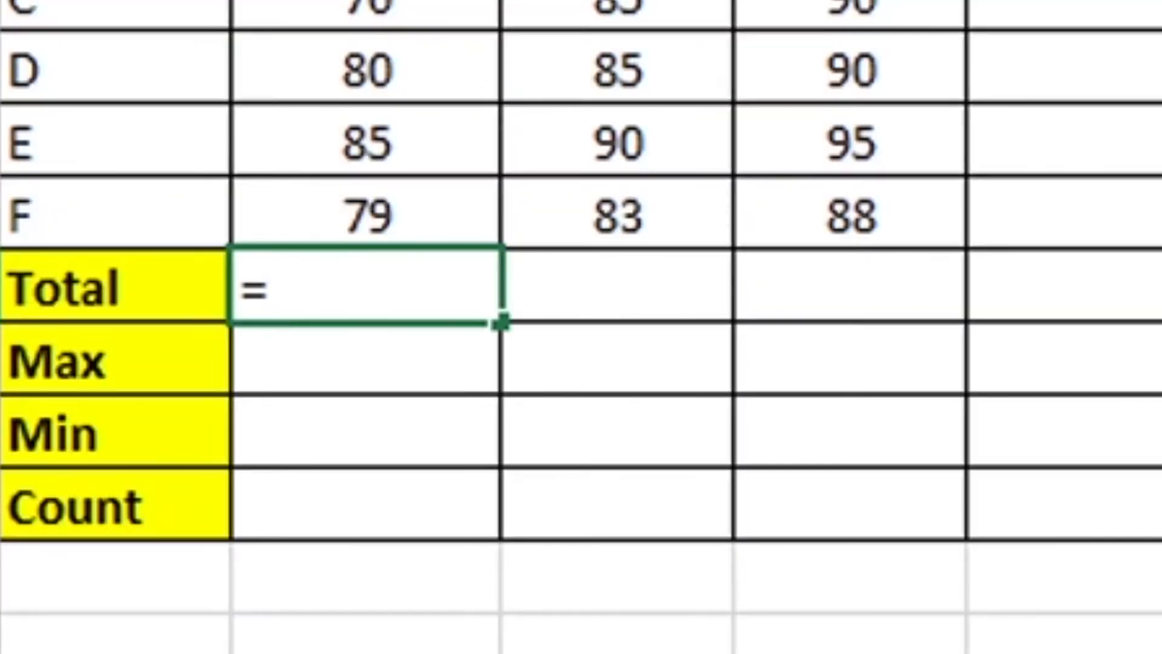
text(s)
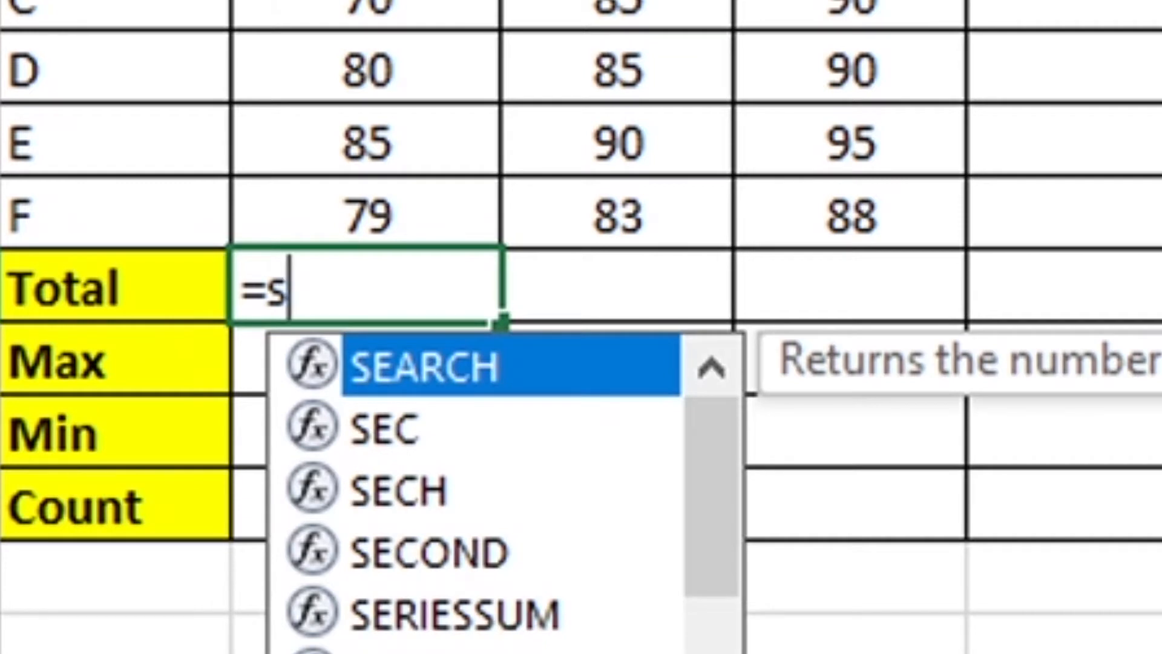
text(um)
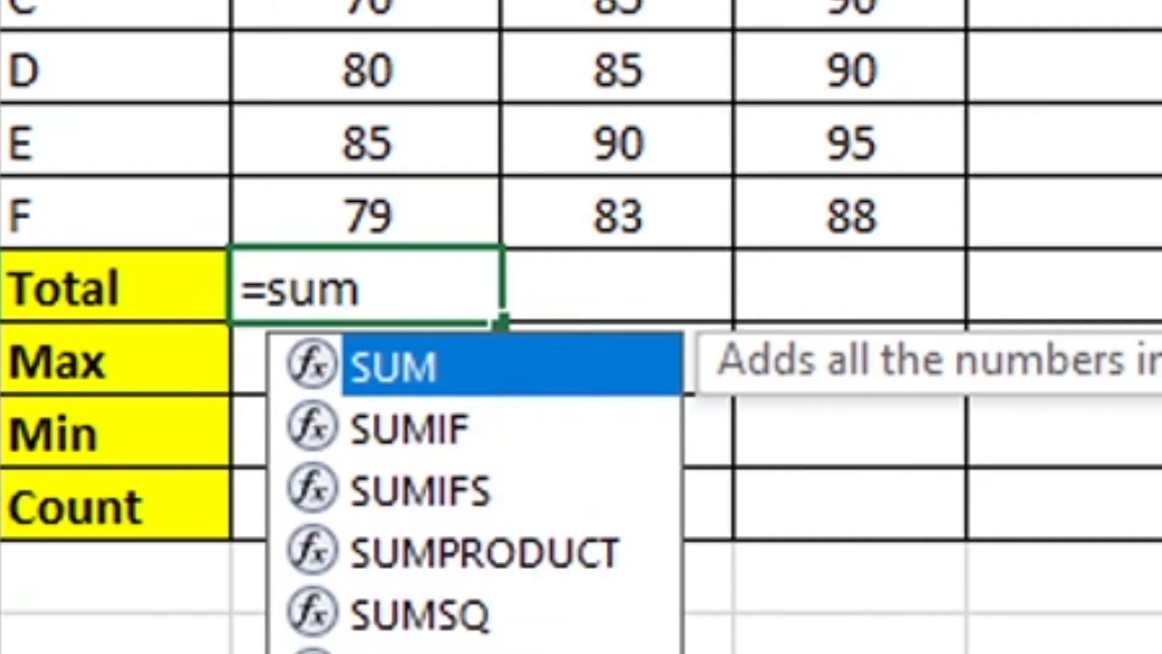
double_click(493, 390)
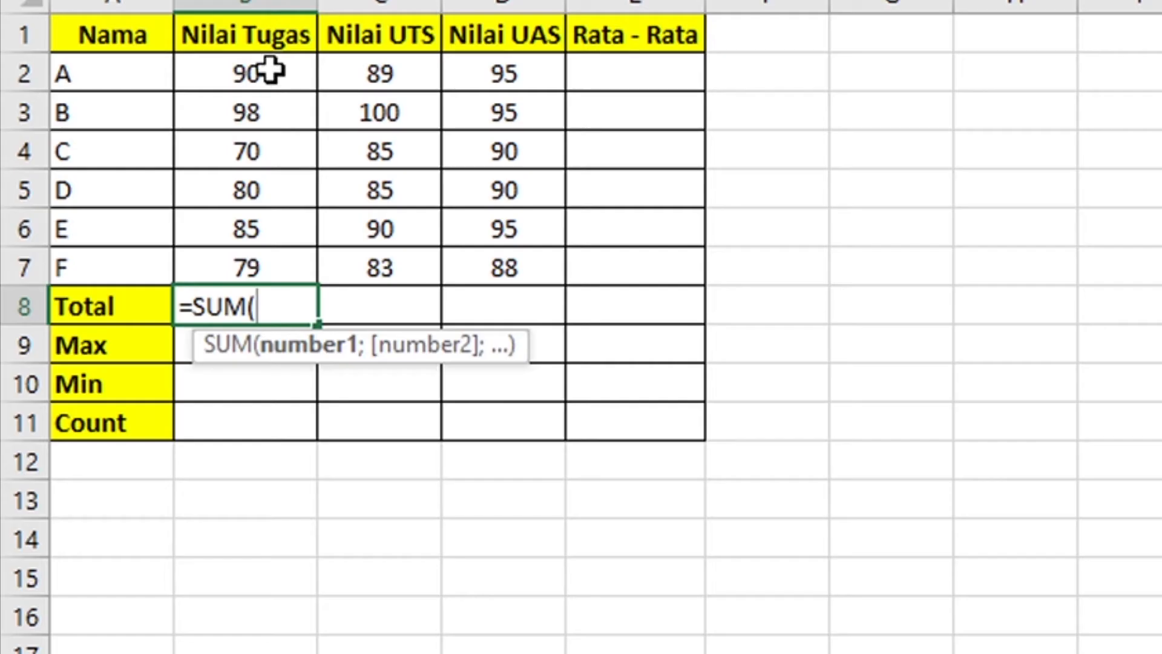
drag(267, 77, 294, 266)
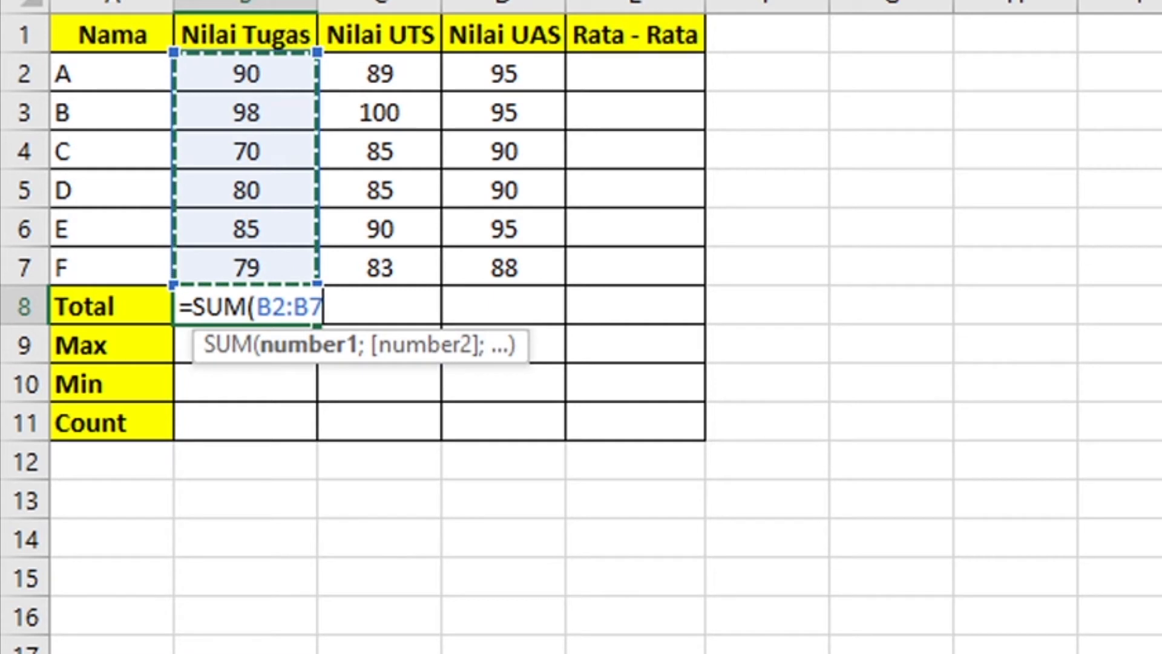
key(Return)
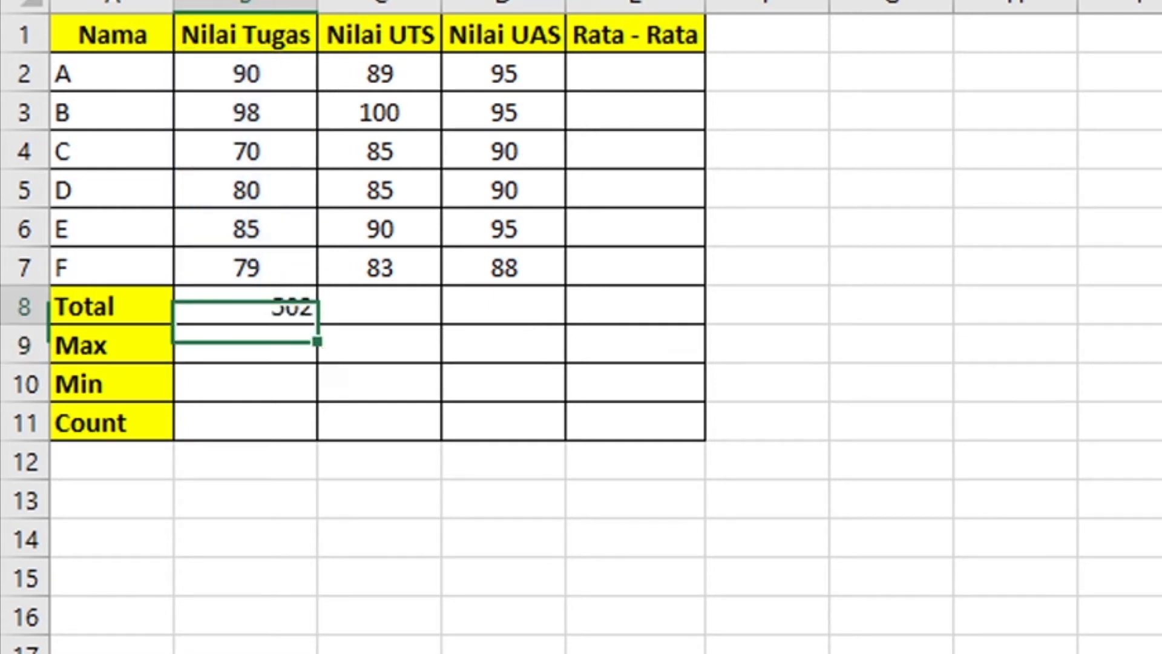
key(Up)
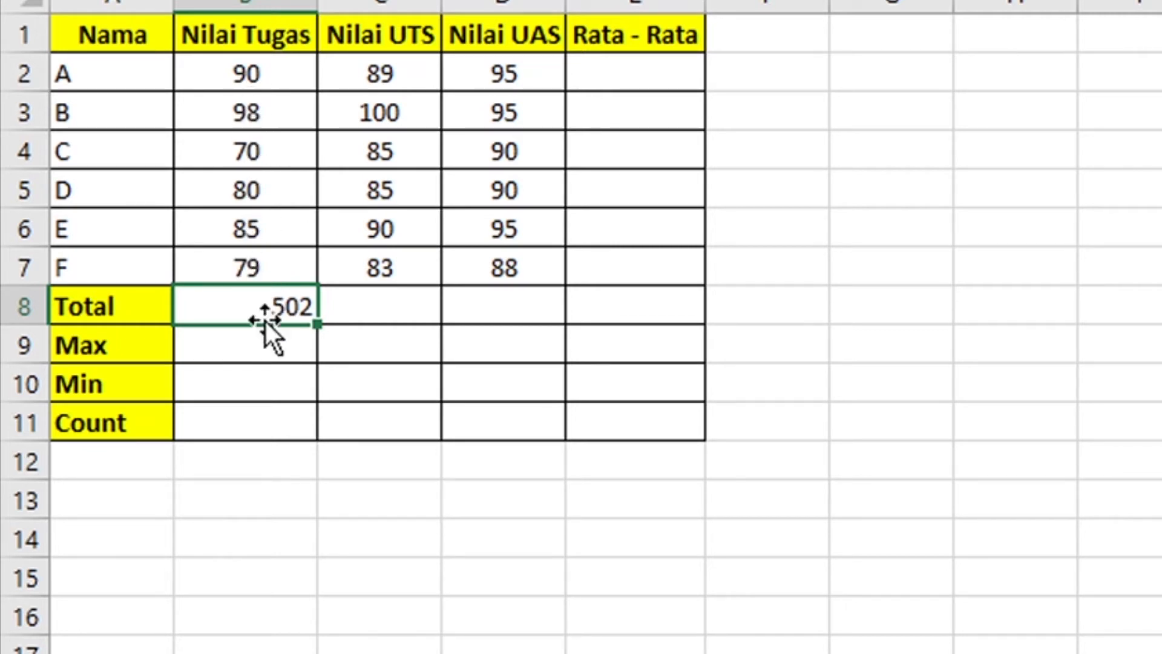
drag(319, 322, 567, 309)
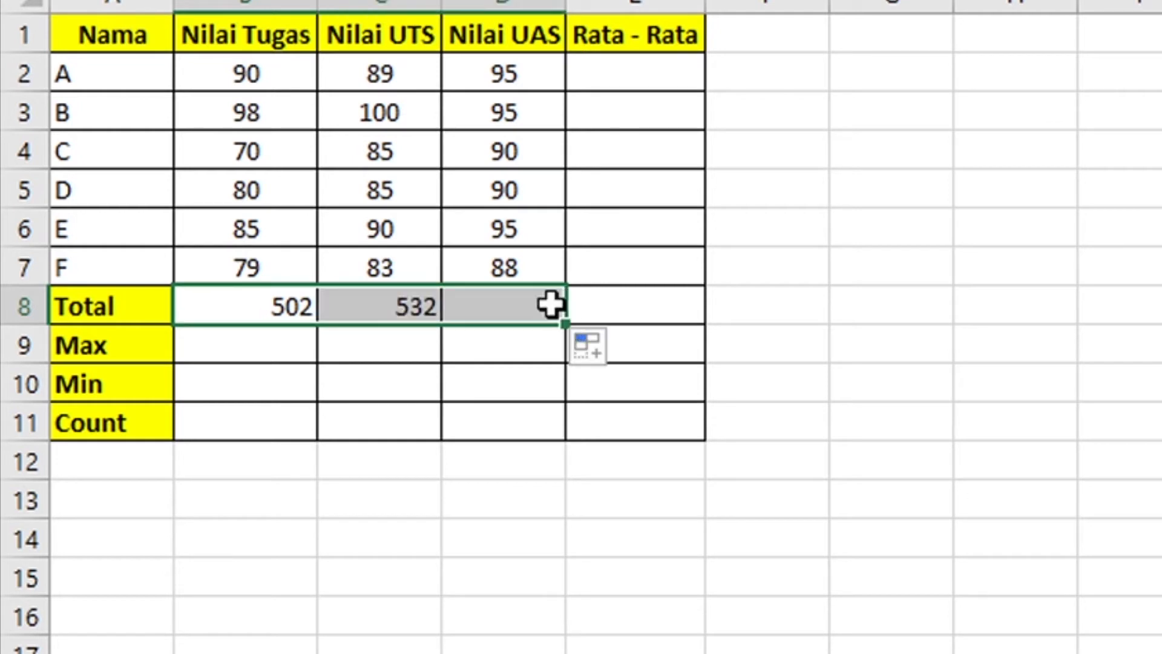
Step: Examine the Total row cells B8:D8 alongside the Nilai UTS and Nilai UAS scores in rows 2 to 7
click(421, 301)
click(501, 301)
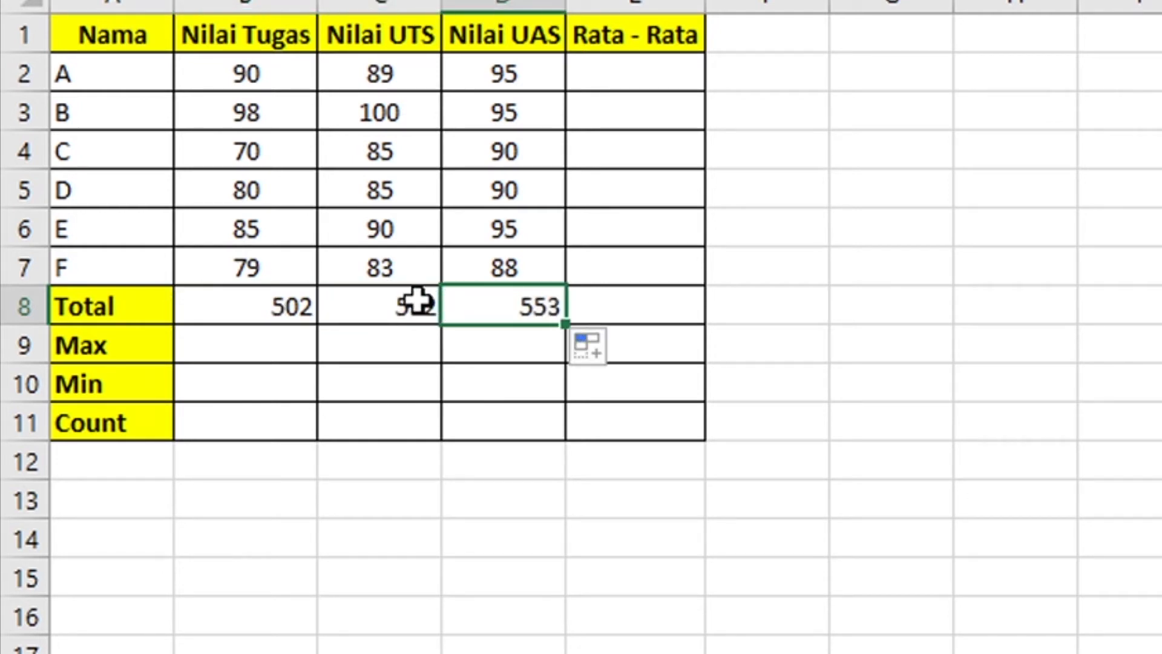
click(418, 301)
click(481, 295)
drag(390, 72, 383, 267)
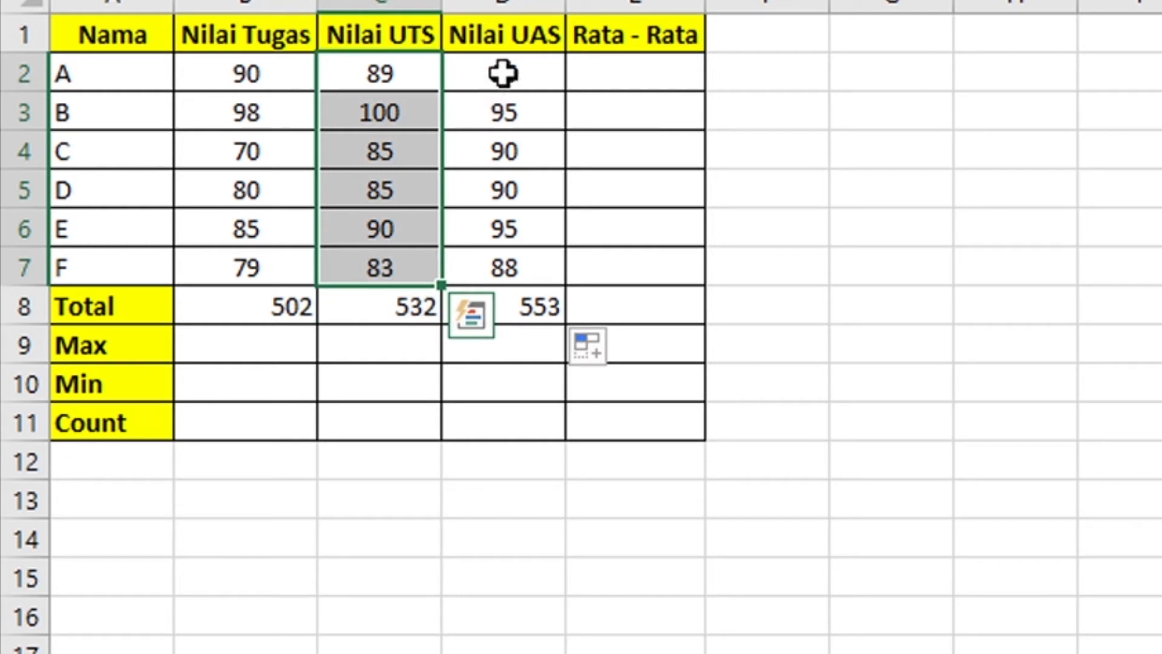
drag(503, 75, 500, 262)
click(254, 306)
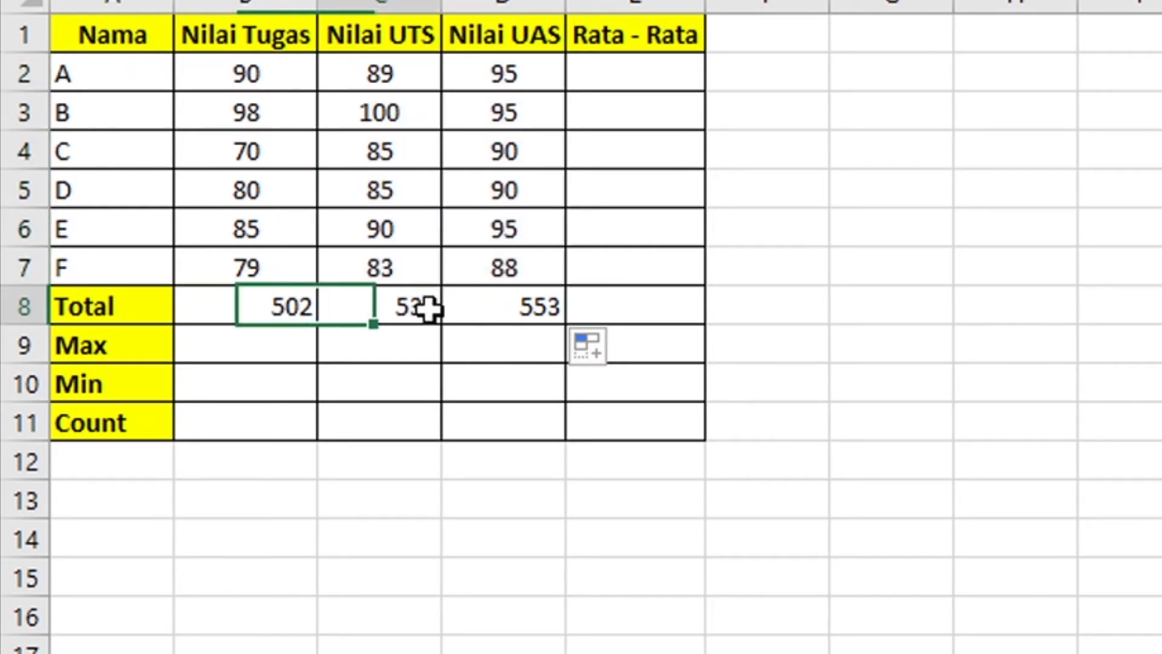
click(498, 303)
click(303, 307)
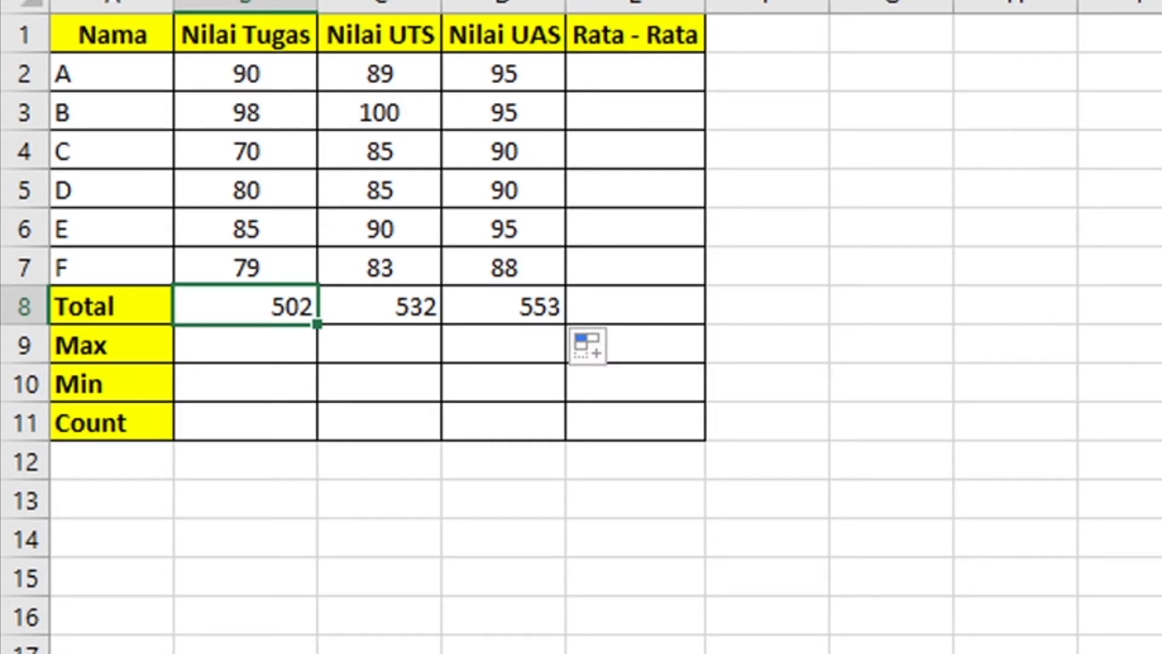
Step: Calculate the AVERAGE of B2:D2 in E2 and fill the formula down the Rata - Rata column to E7
click(666, 60)
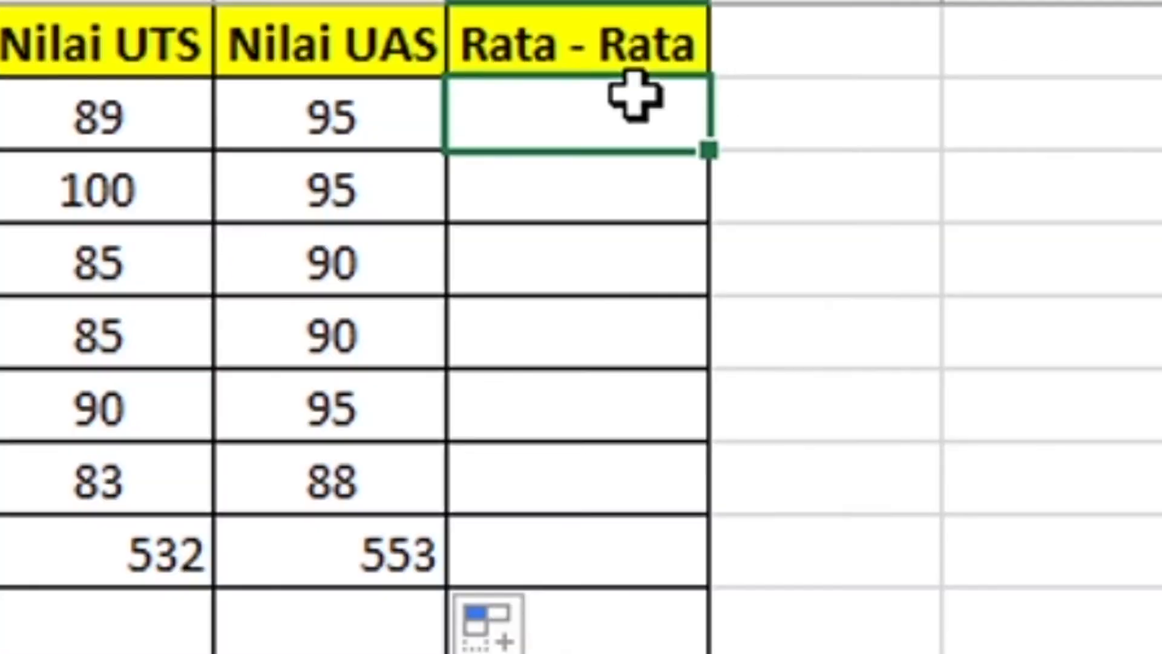
text(=)
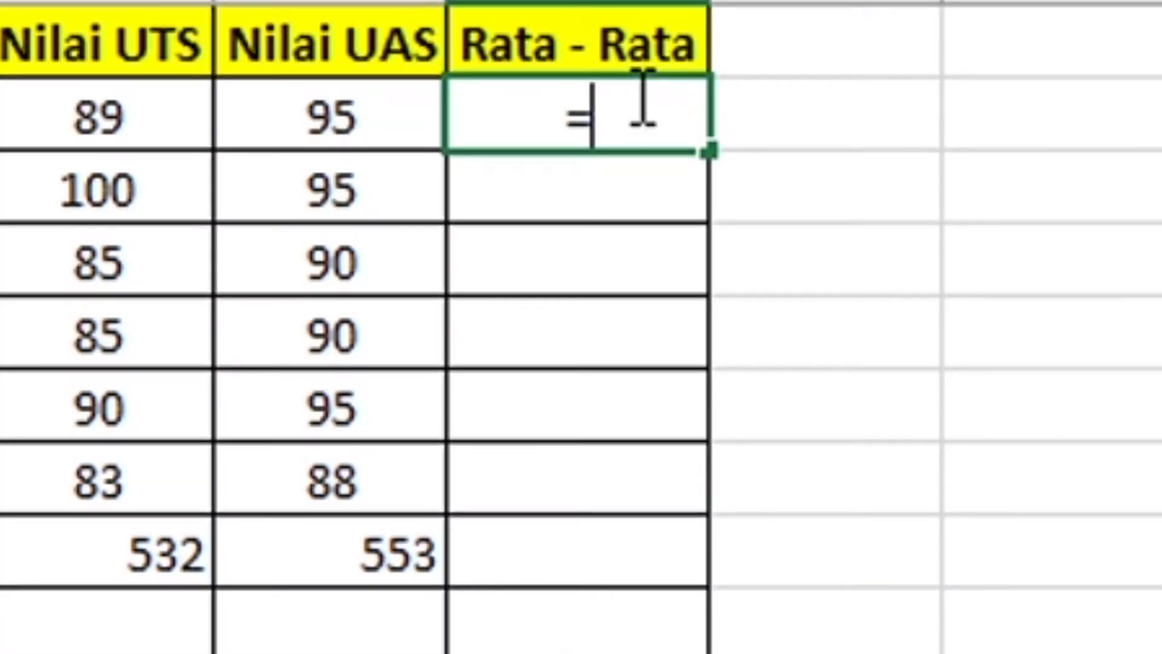
text(av)
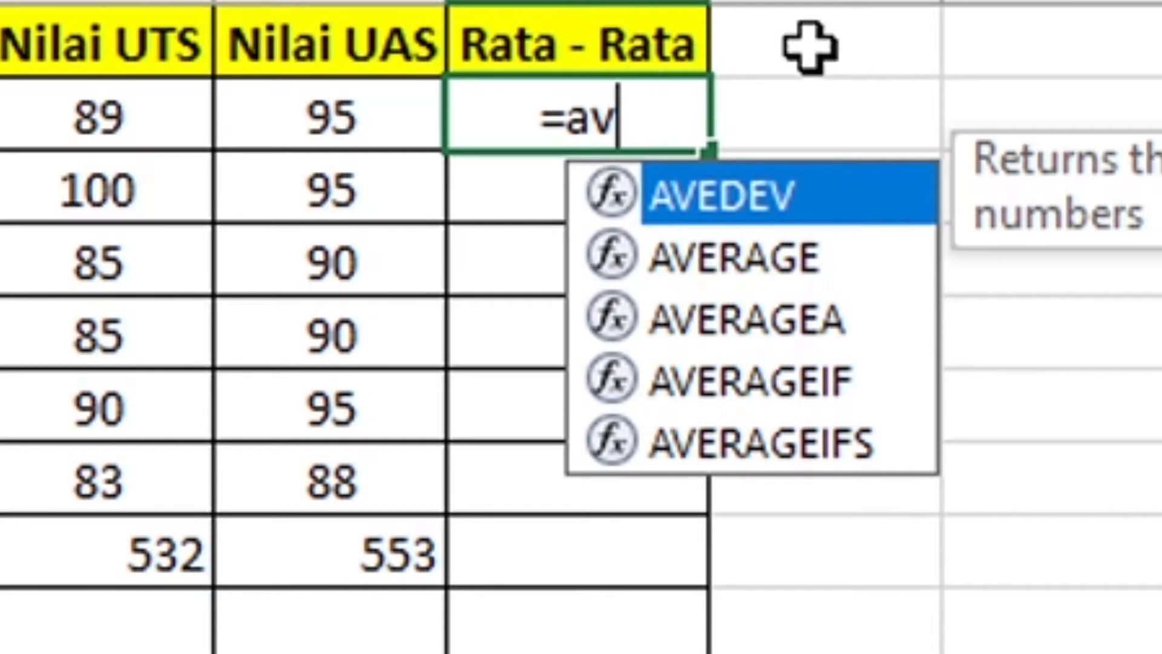
double_click(769, 254)
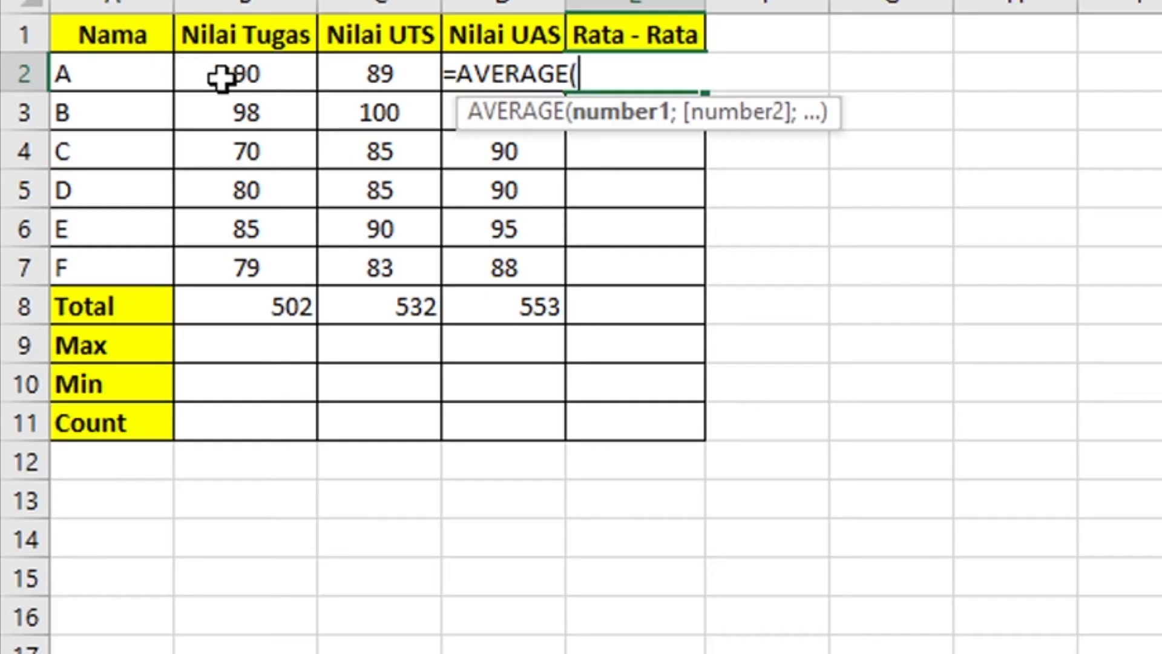
drag(227, 78, 466, 75)
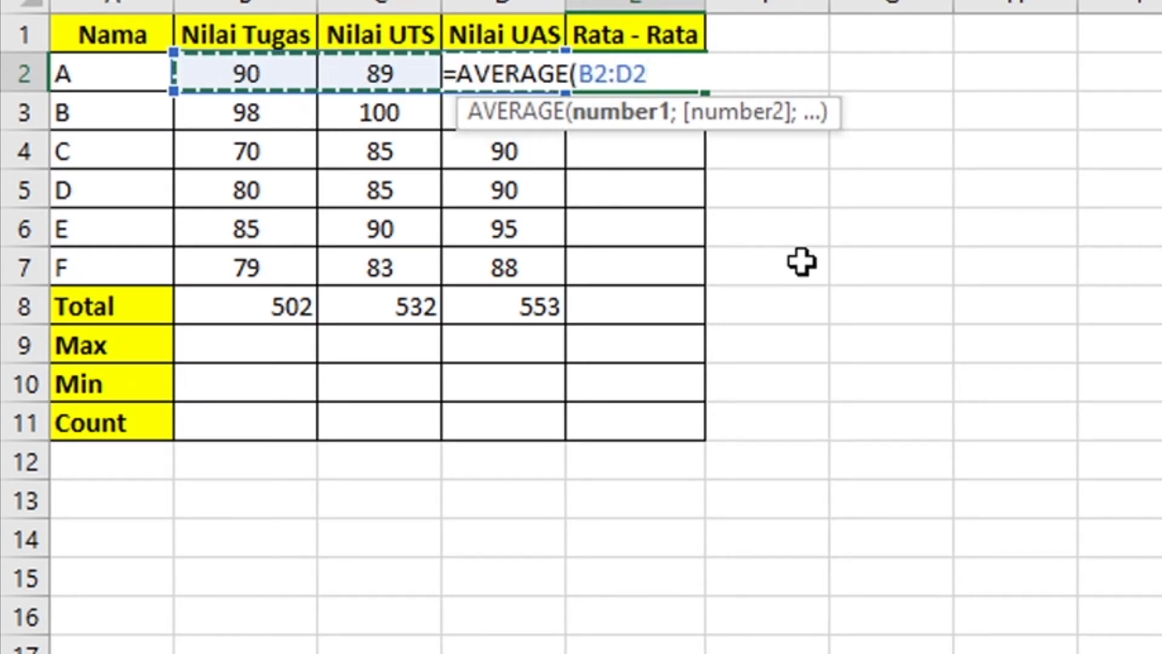
key(Return)
key(Up)
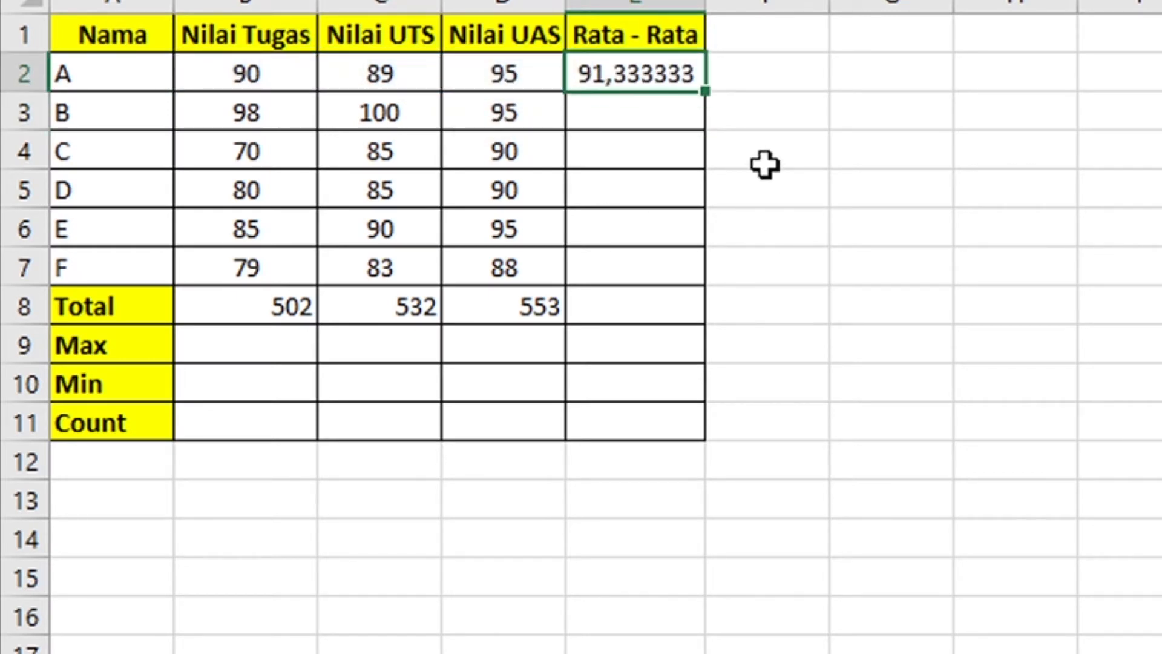
drag(705, 96, 713, 285)
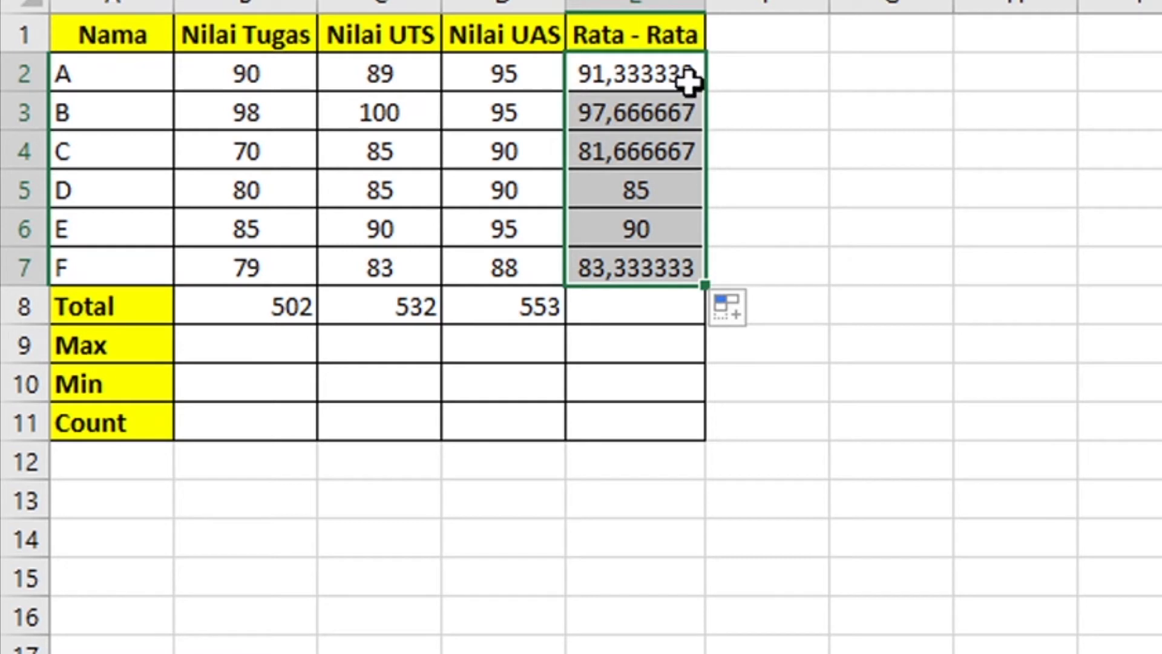
Step: Reduce student A's Rata - Rata value in E2 to two decimal places
click(642, 72)
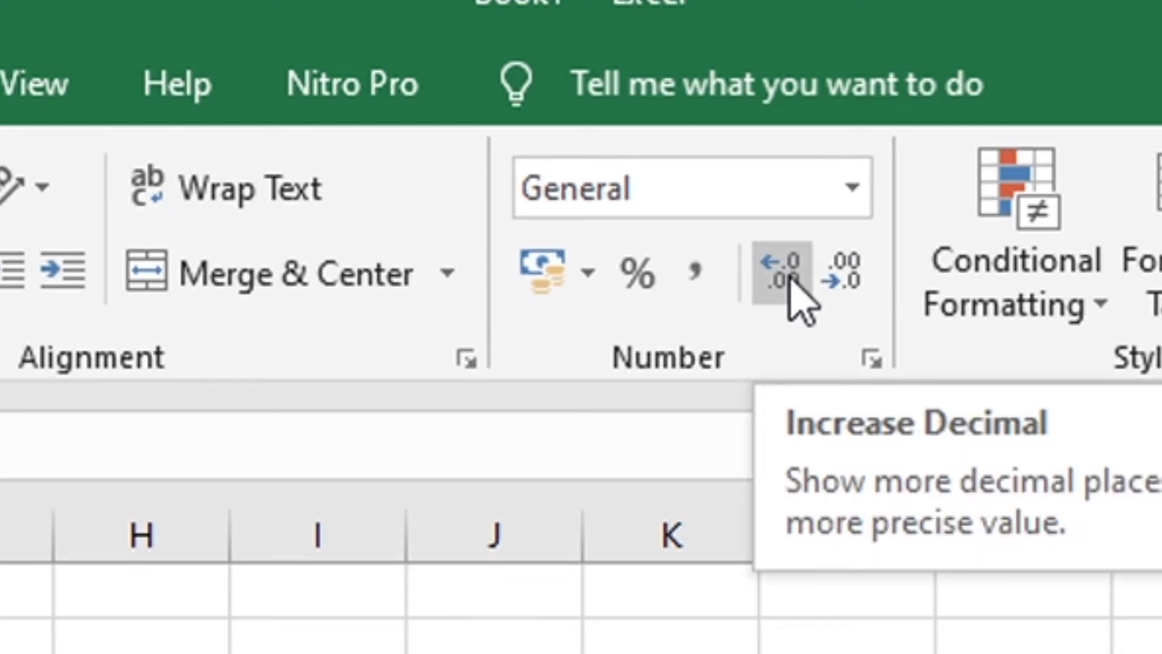
click(840, 295)
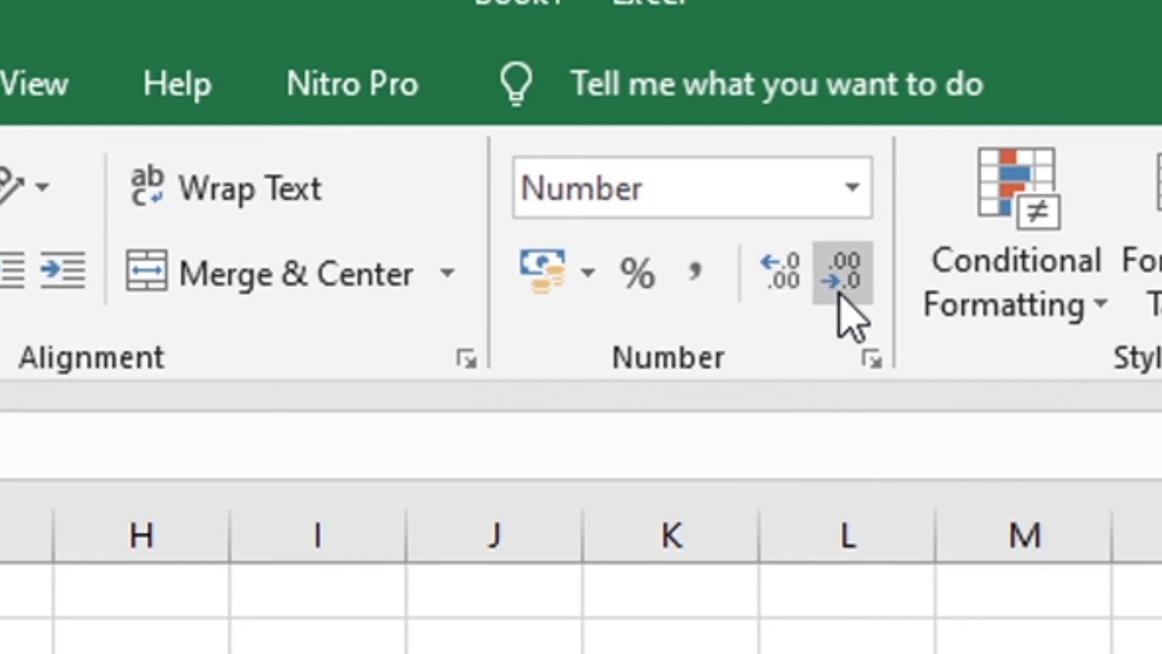
click(839, 295)
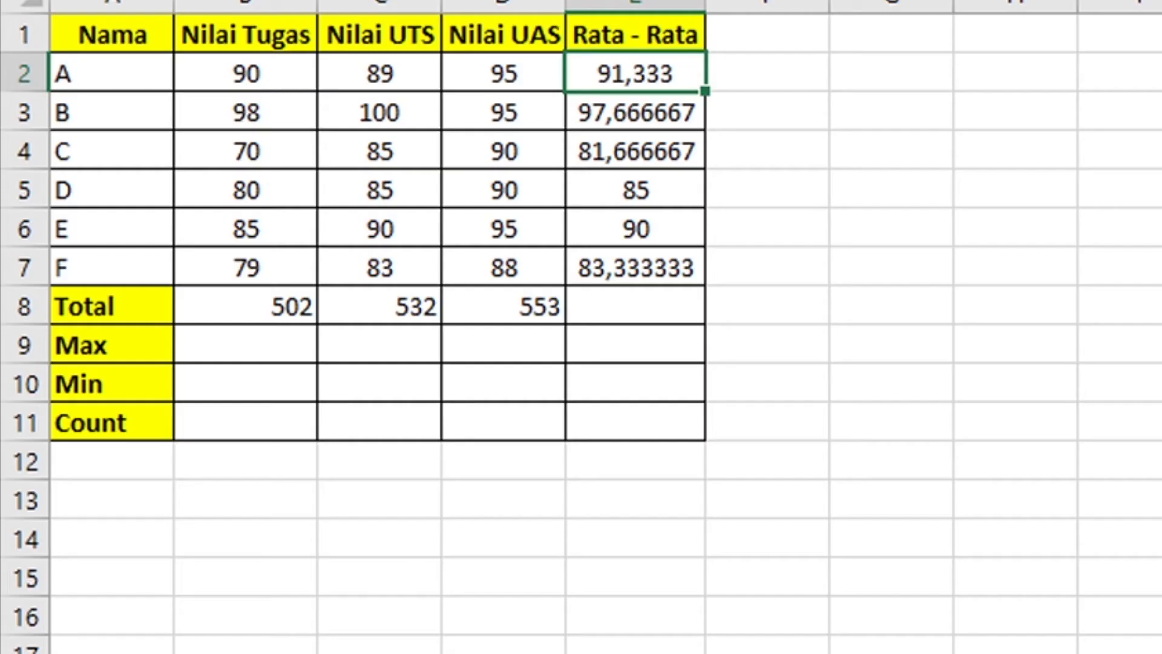
click(839, 294)
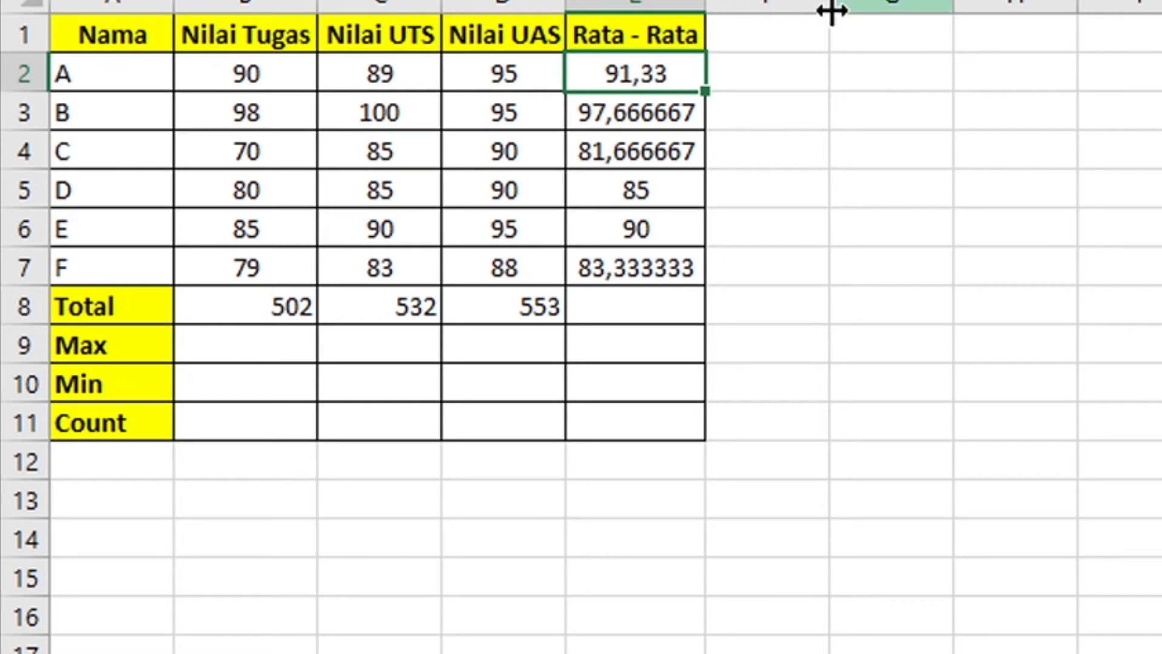
Step: Reduce student B's Rata - Rata value in E3 to two decimal places
click(669, 101)
click(1151, 1)
click(1150, 1)
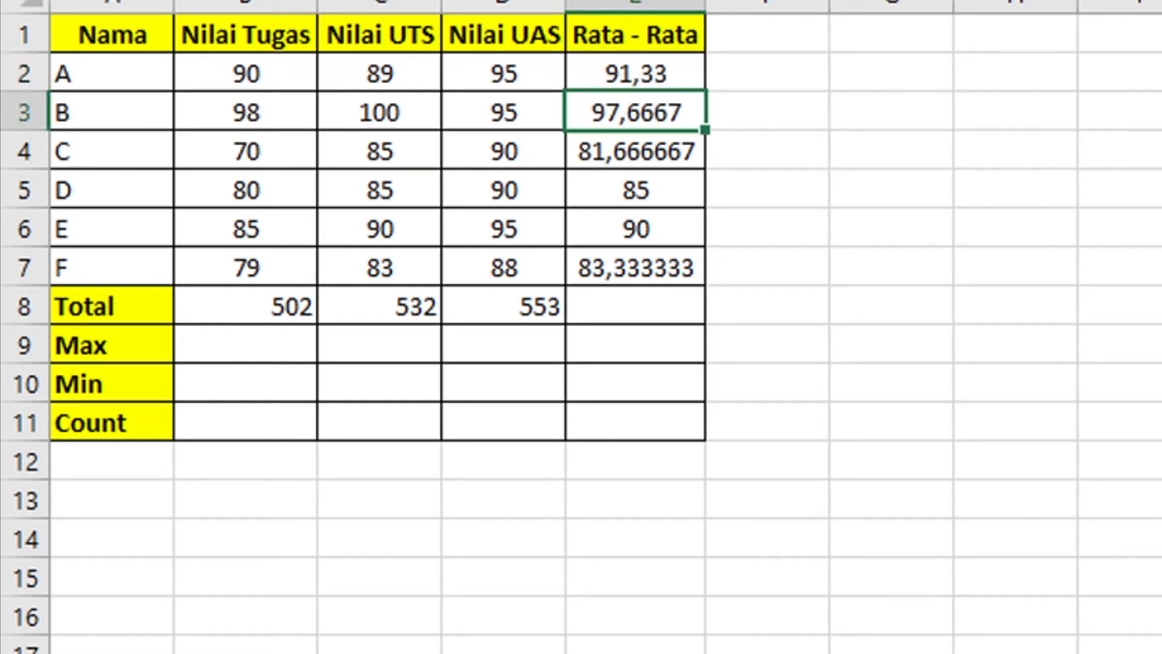
click(1150, 1)
click(1150, 1)
Step: Reduce student C's Rata - Rata value in E4 to two decimal places
click(678, 146)
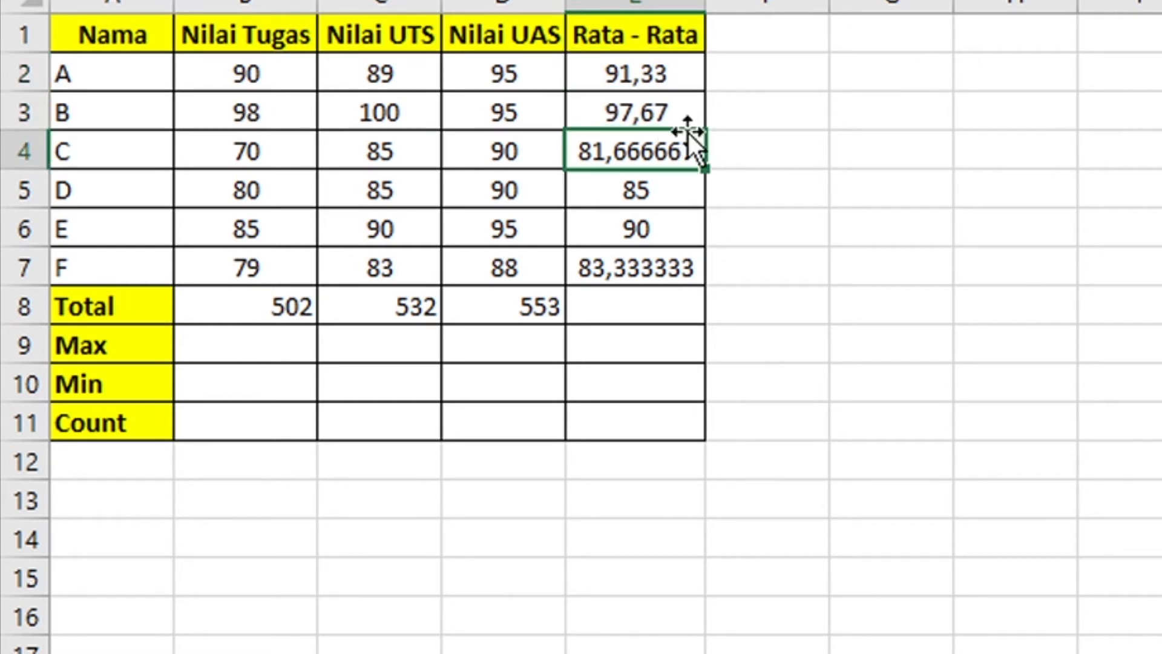
click(1150, 1)
click(1150, 1)
click(1151, 2)
click(1150, 1)
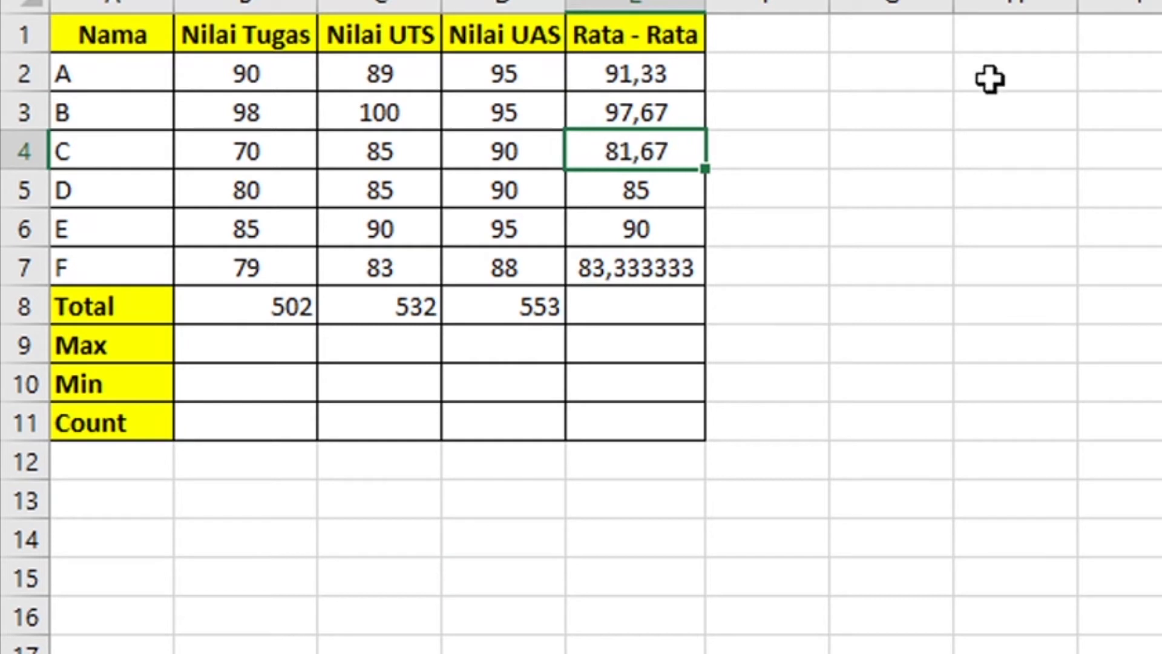
Step: Reduce student F's Rata - Rata value in E7 to two decimal places
click(669, 197)
click(672, 267)
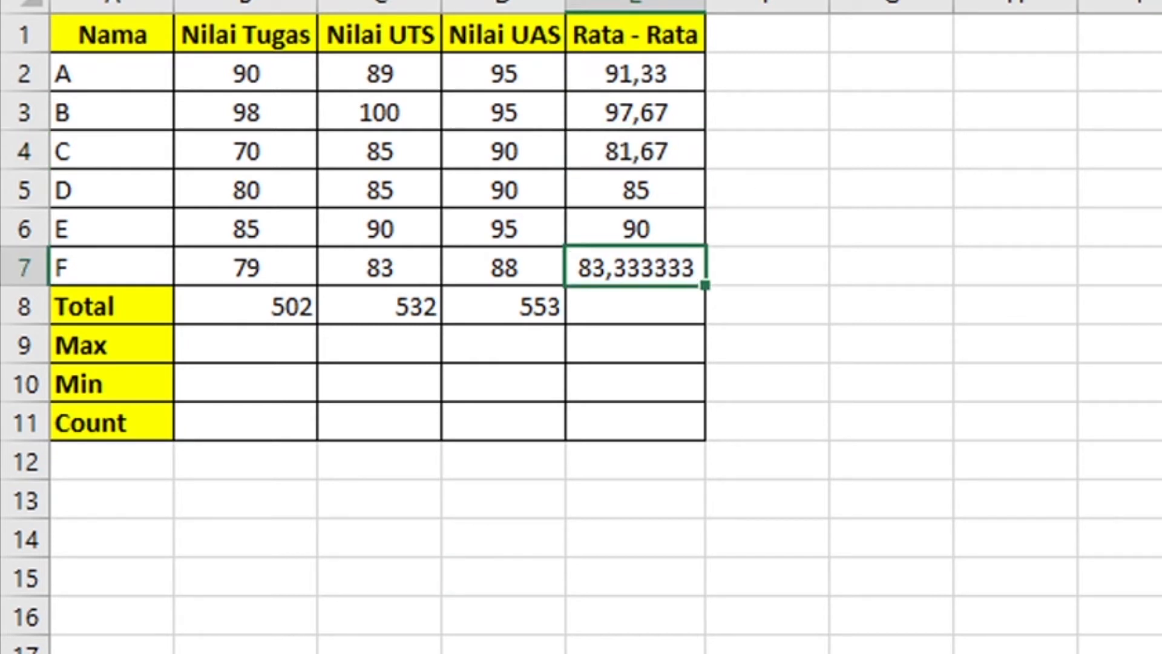
click(1150, 1)
click(1150, 1)
click(1150, 1)
click(1150, 1)
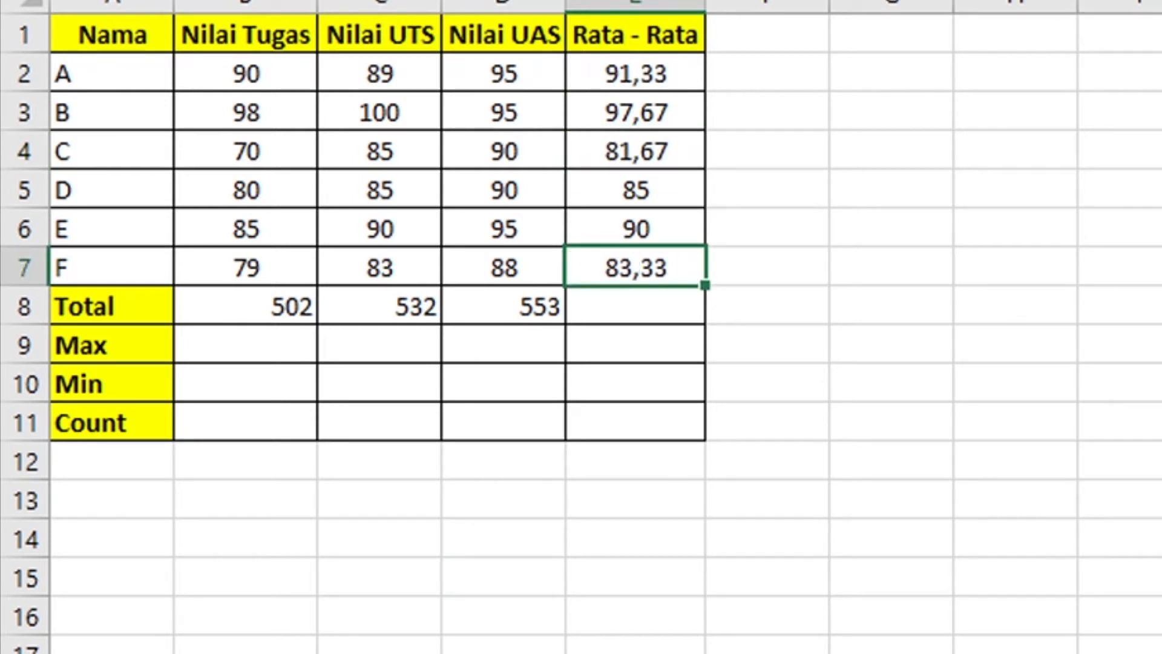
Step: Copy the average formula from E7 into the Total row cell E8, displayed with two decimal places
click(627, 310)
click(662, 279)
drag(706, 286, 706, 319)
click(654, 312)
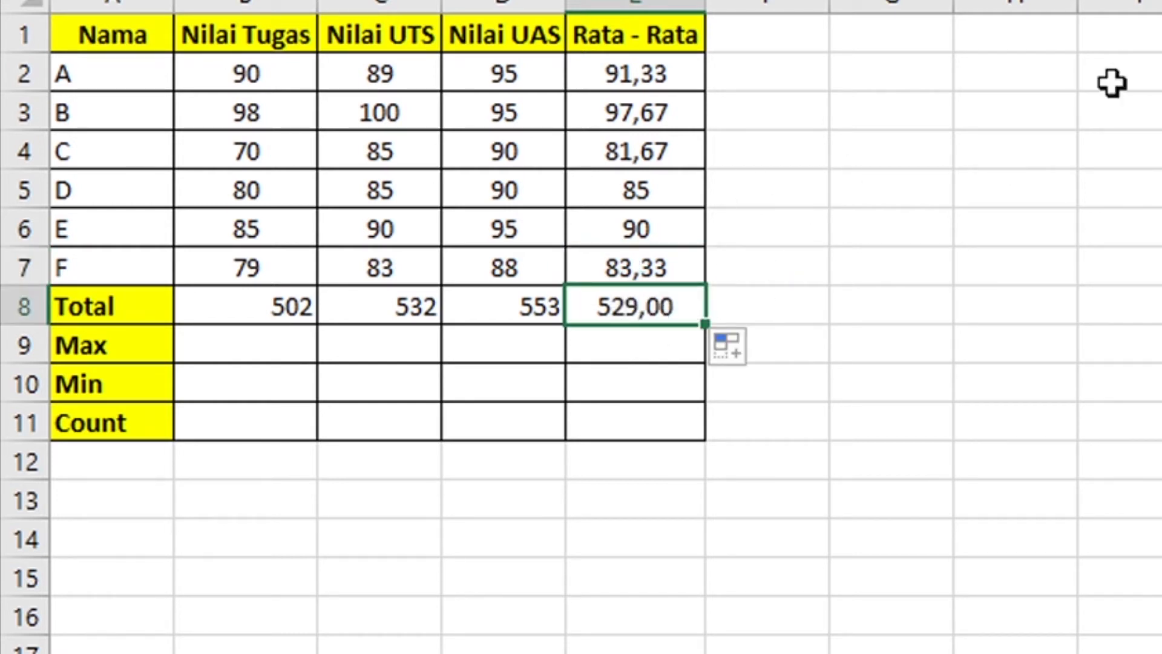
click(1150, 1)
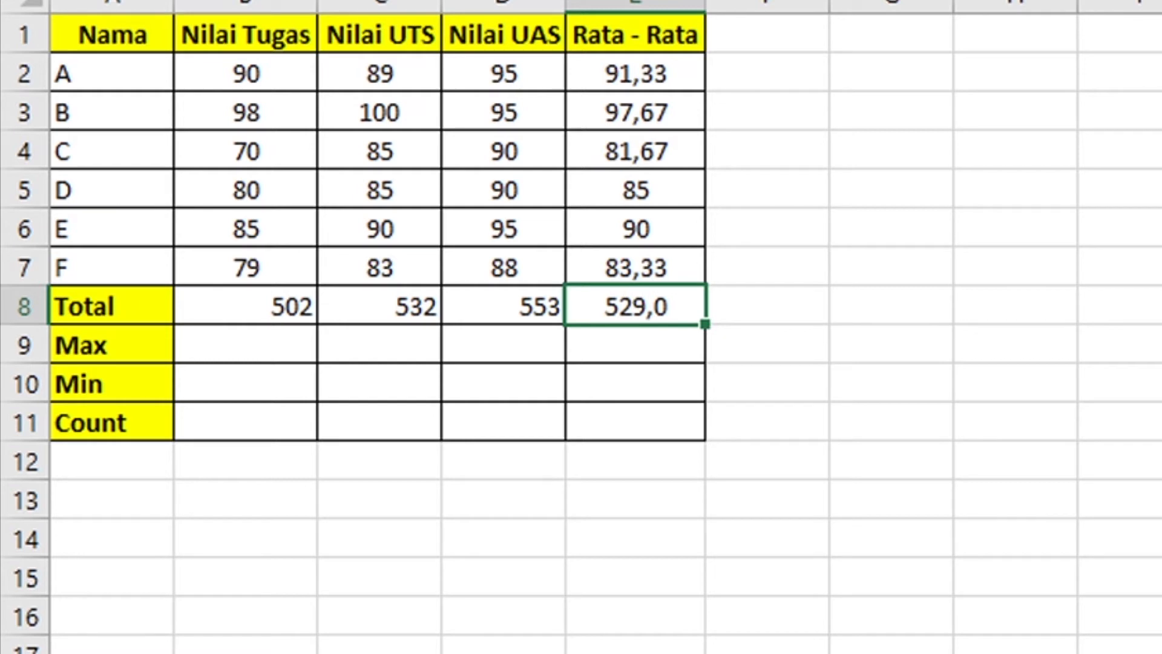
click(1138, 1)
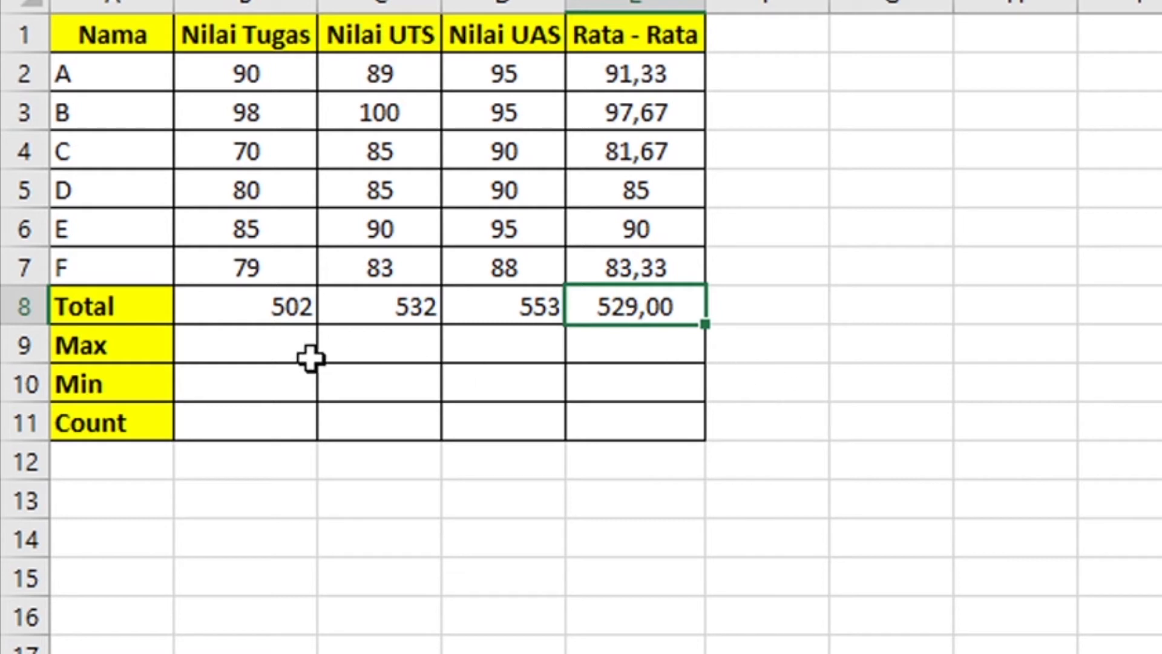
Step: Calculate the maximum of B2:B7 with MAX in B9 and fill the formula across to D9
click(279, 348)
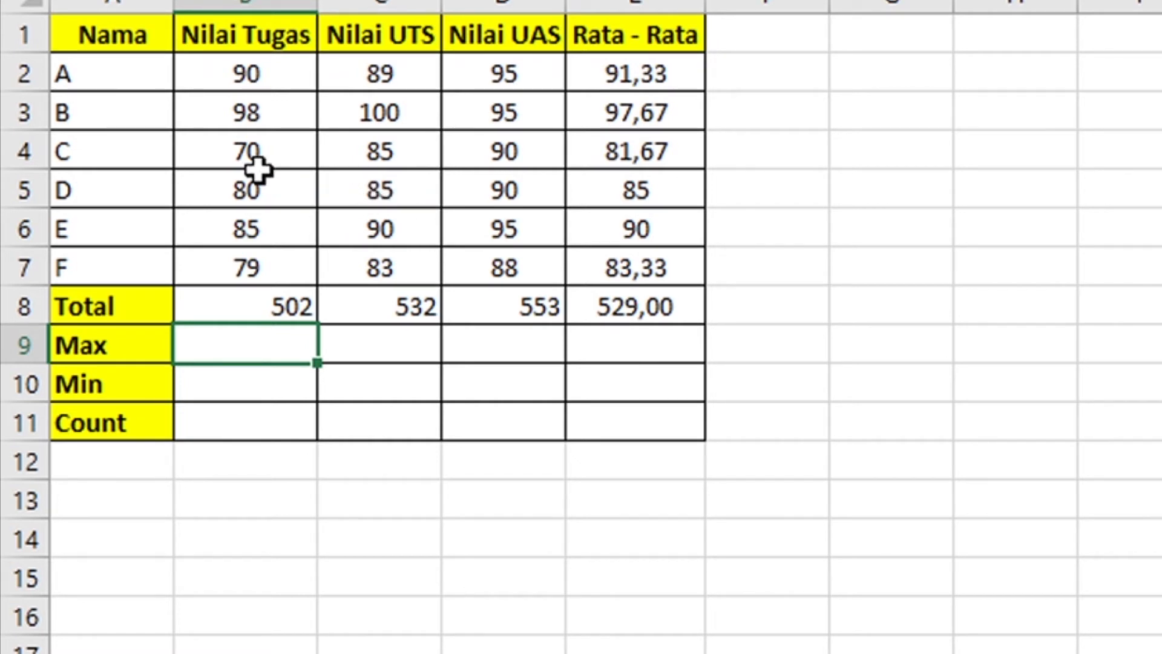
text(=)
text(m)
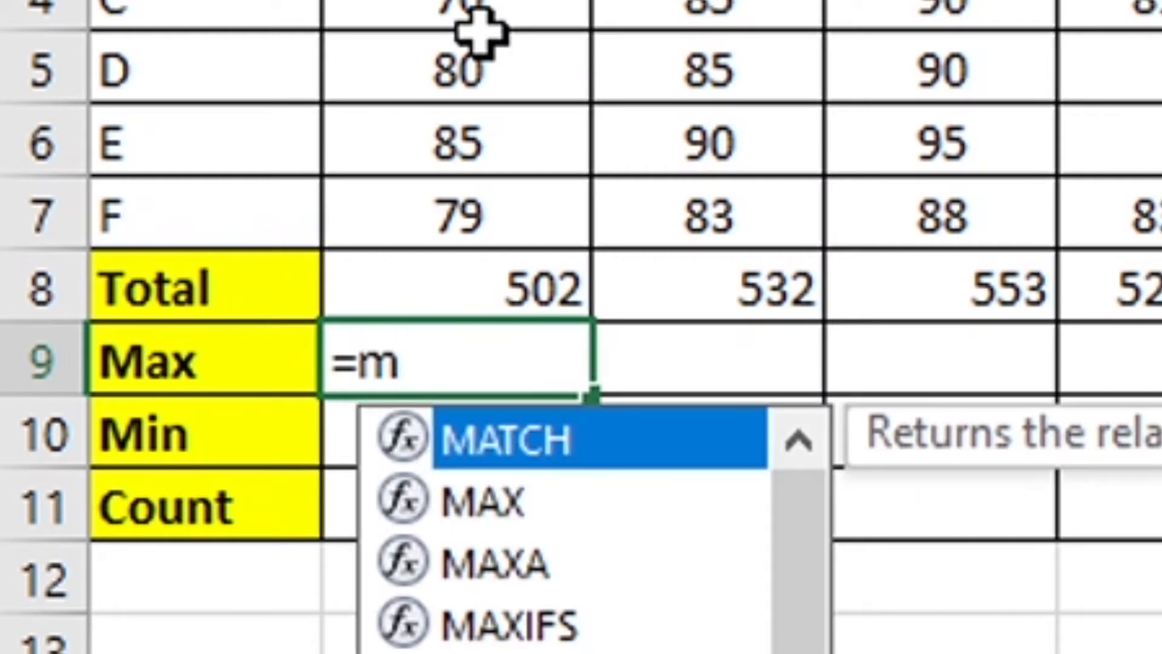
text(ax)
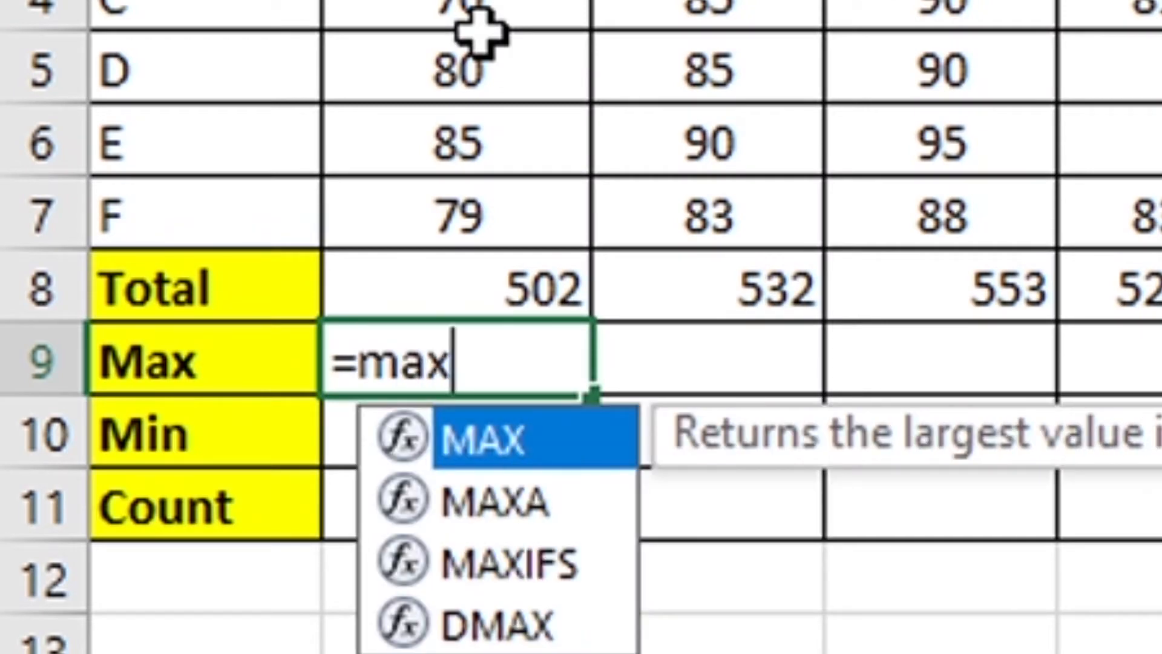
double_click(521, 445)
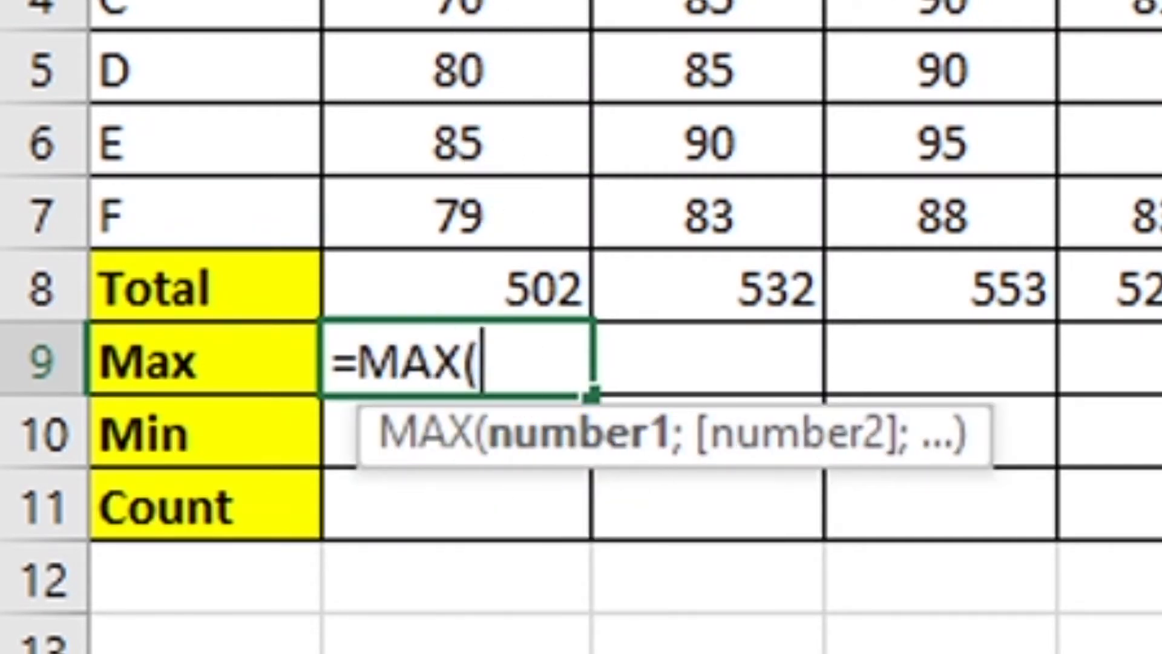
drag(276, 74, 265, 265)
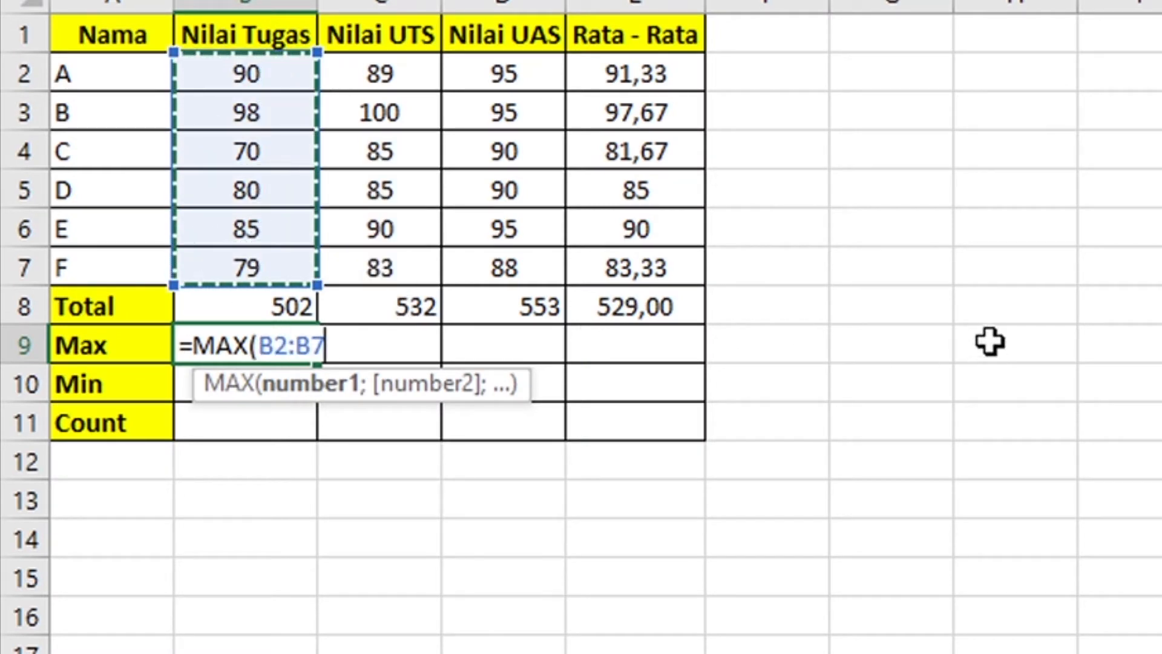
key(Return)
key(Up)
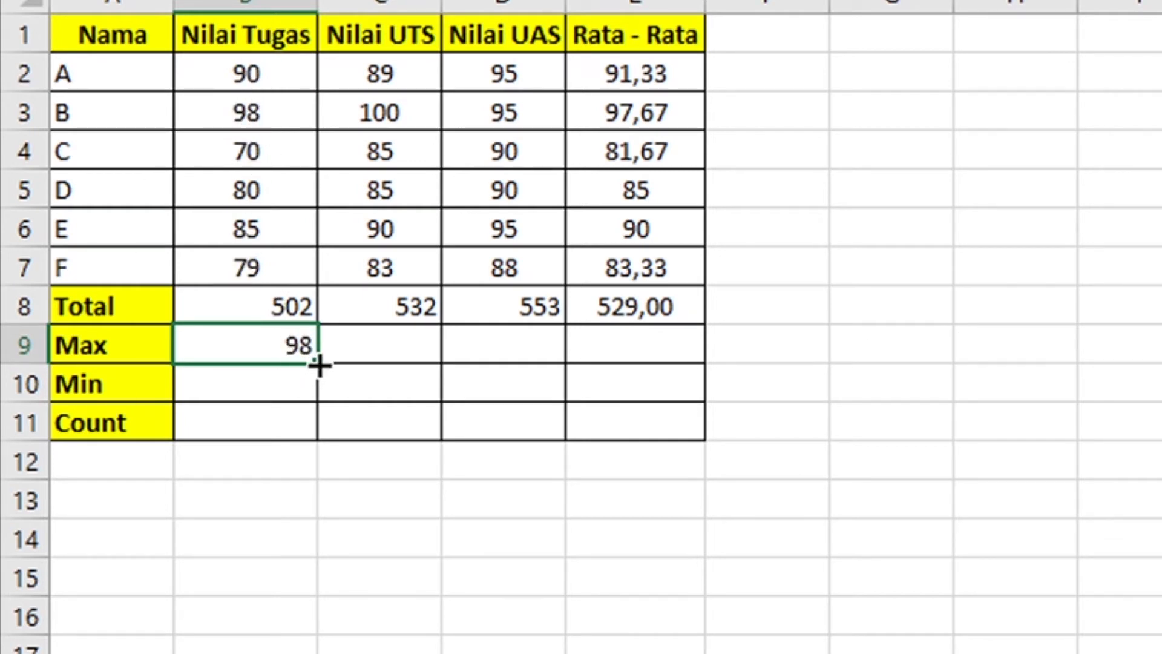
drag(318, 363, 532, 362)
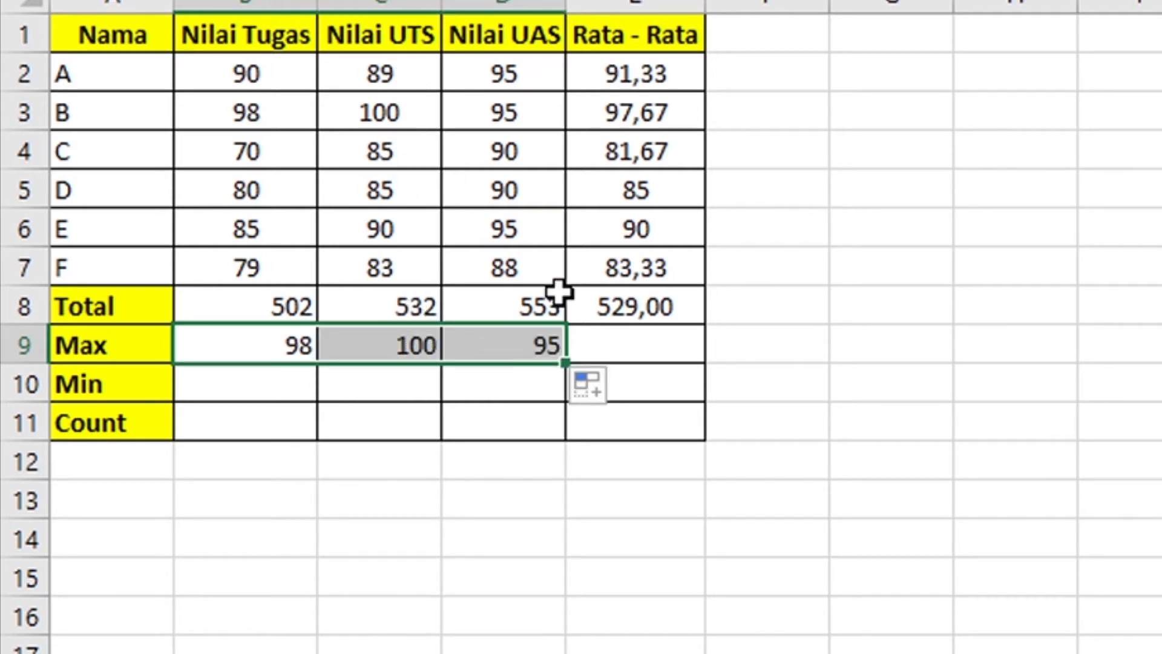
Step: Calculate the minimum of B2:B7 with MIN in B10 and fill the formula across to E10
click(257, 398)
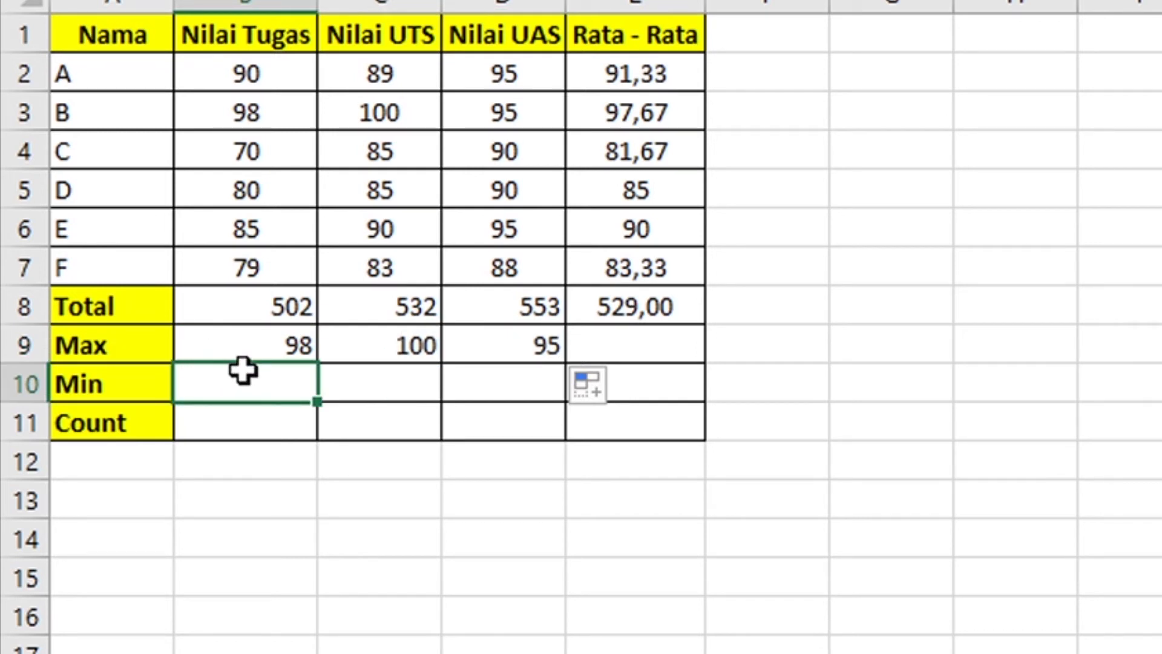
text(=)
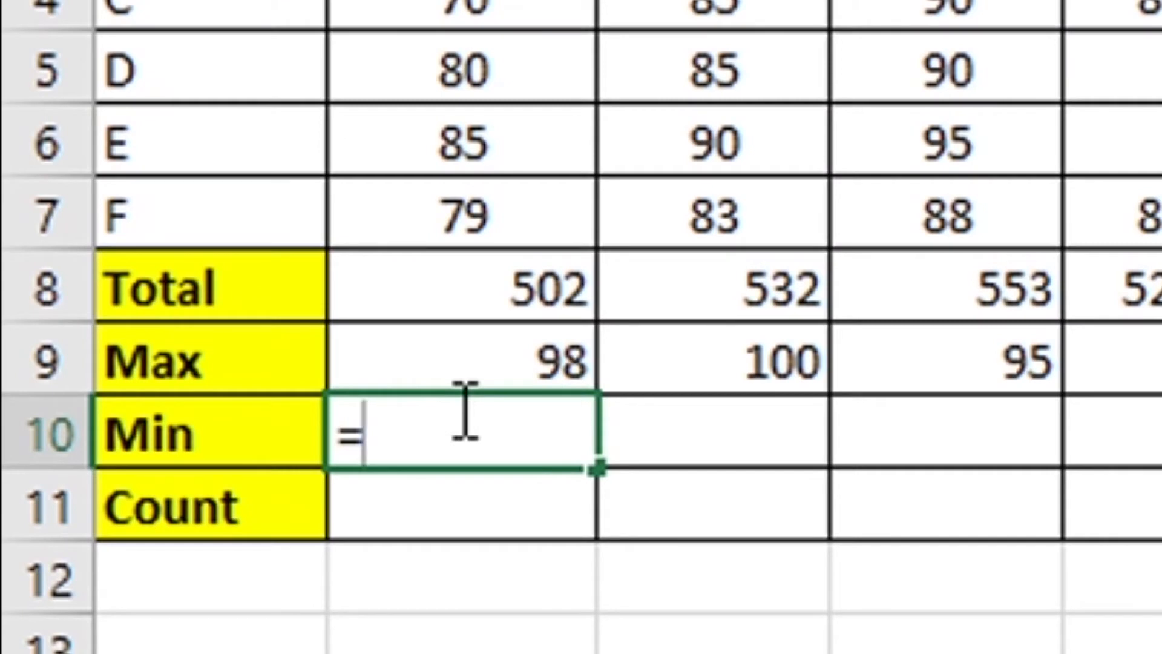
text(min)
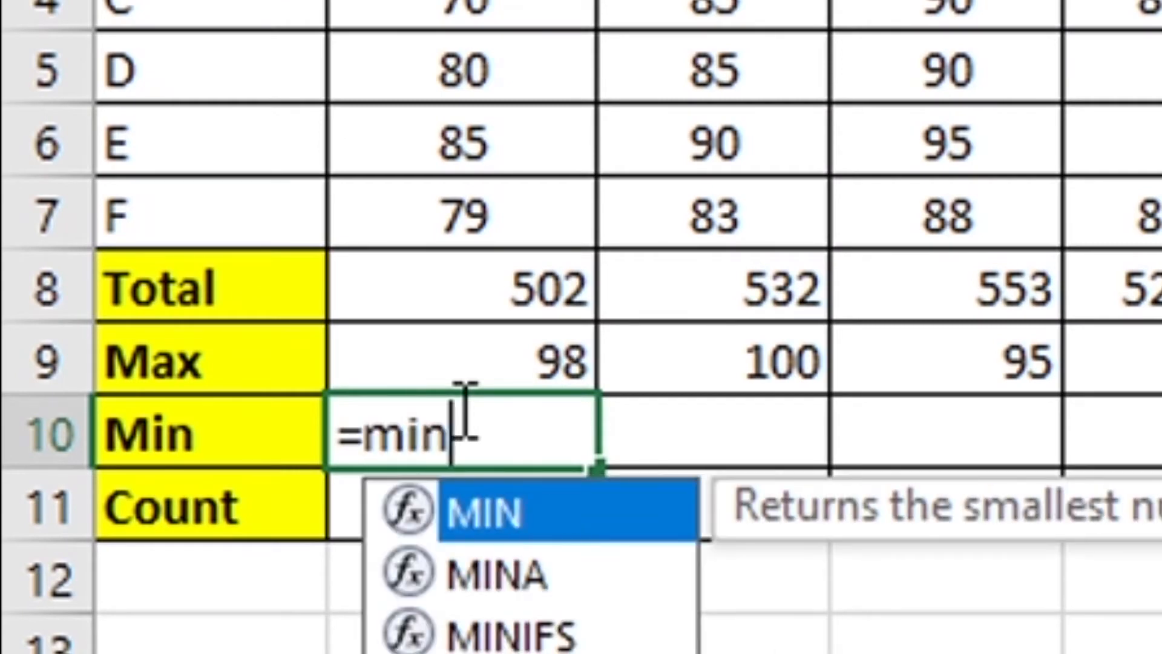
double_click(532, 513)
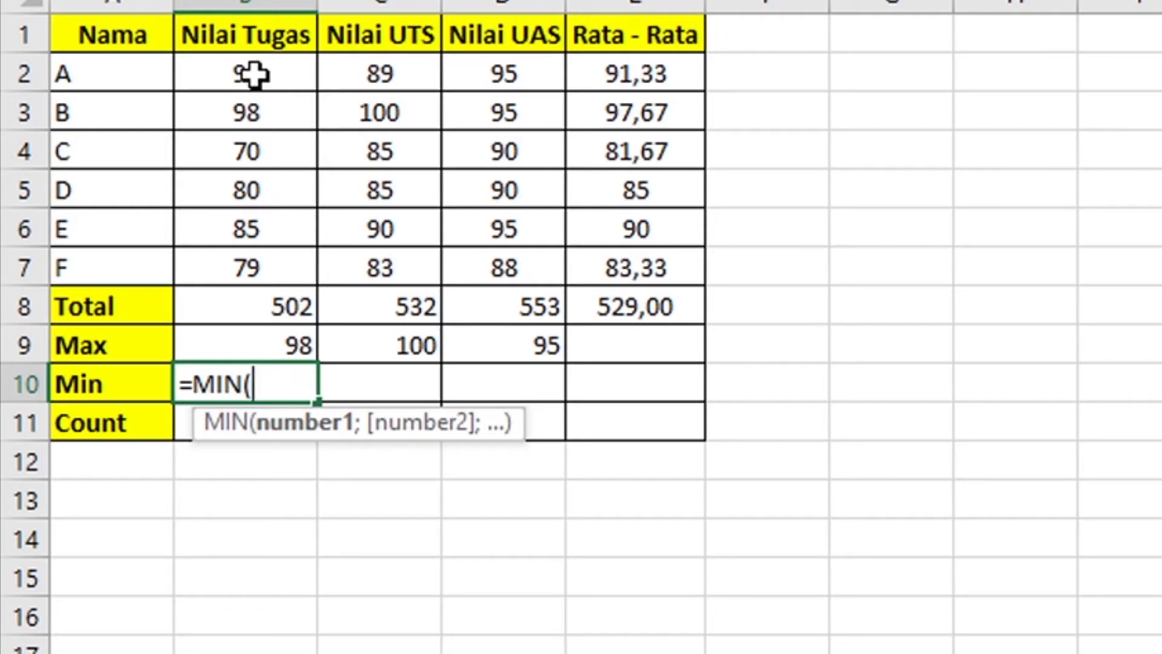
drag(255, 78, 245, 274)
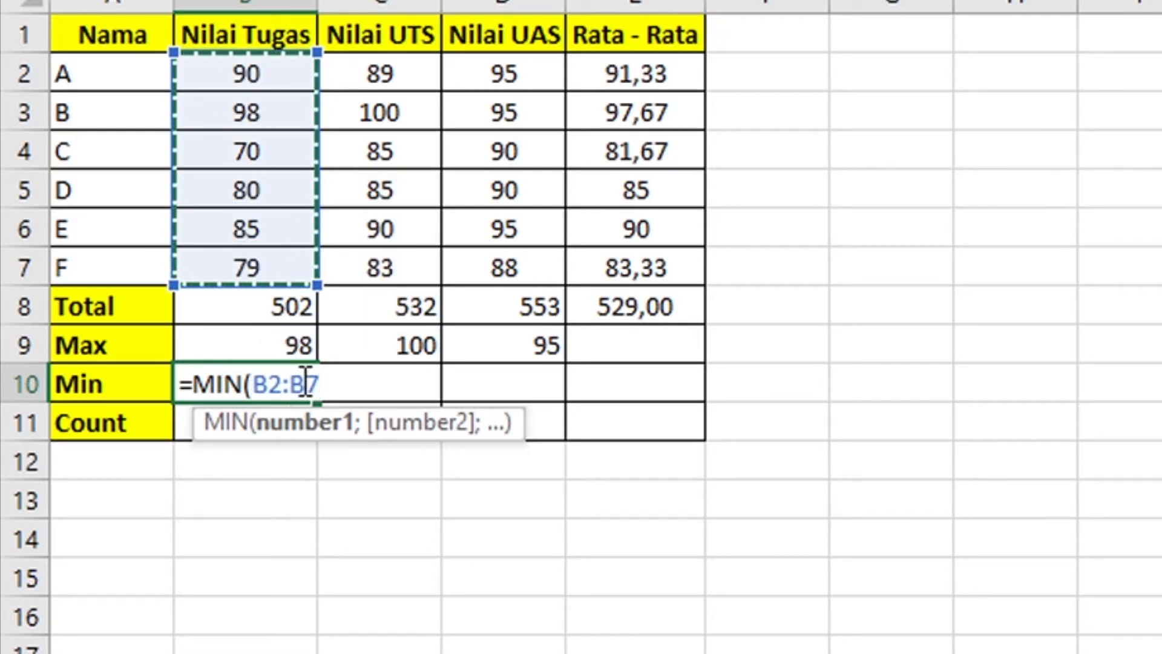
key(Return)
click(300, 380)
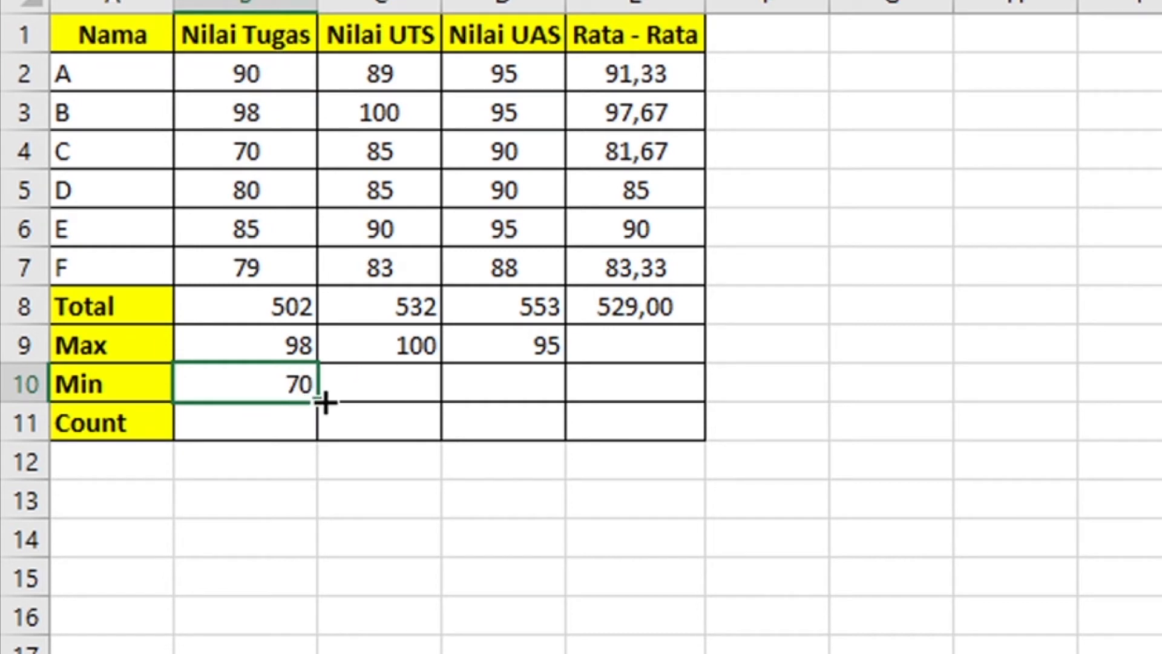
drag(325, 402, 664, 394)
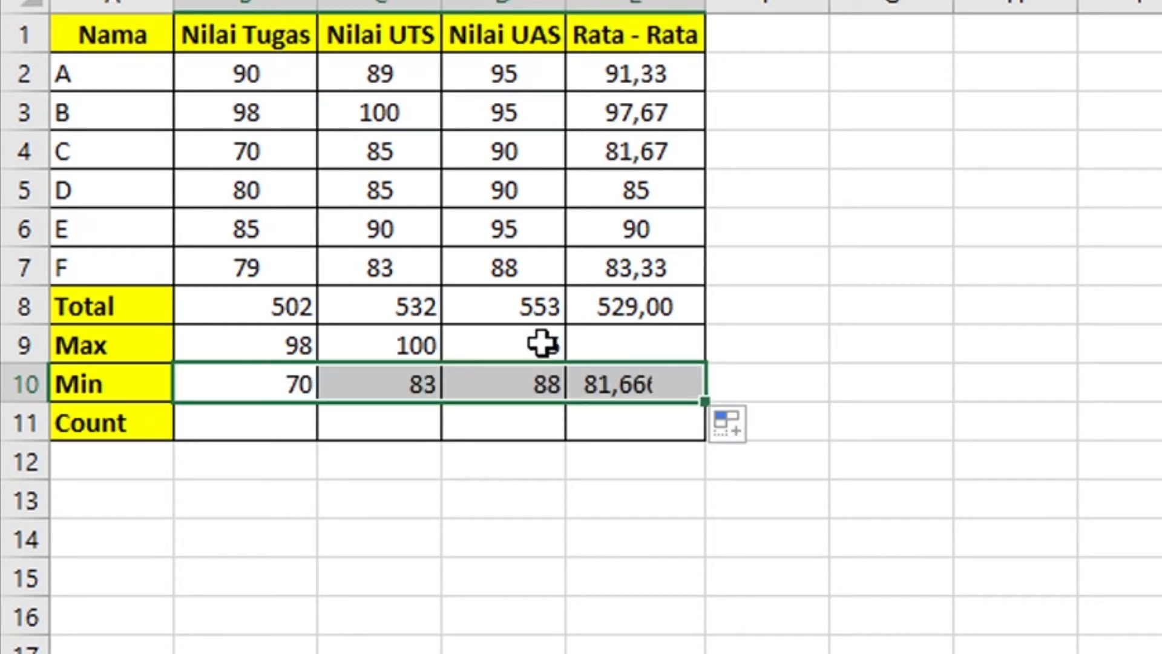
Step: Extend the Max formula from D9 into E9 and show the Rata - Rata cells E9:E11 with two decimal places
click(539, 342)
mouse_move(568, 363)
mouse_down()
mouse_move(664, 363)
mouse_move(664, 337)
mouse_move(654, 419)
mouse_up()
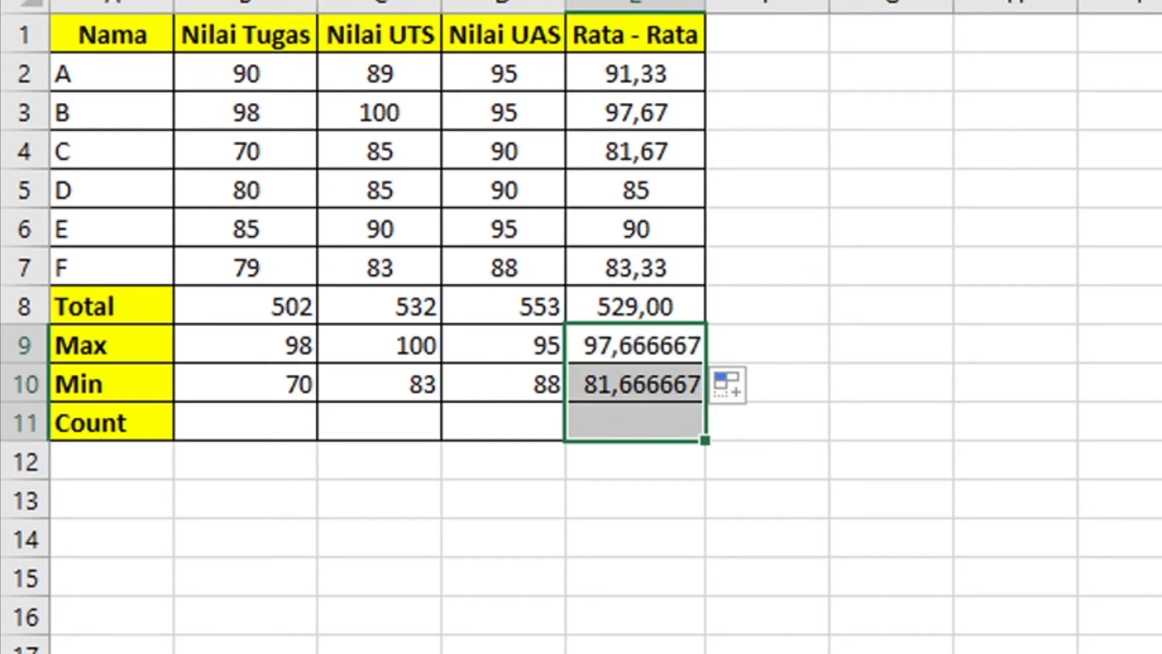
click(521, 0)
click(520, 0)
click(521, 0)
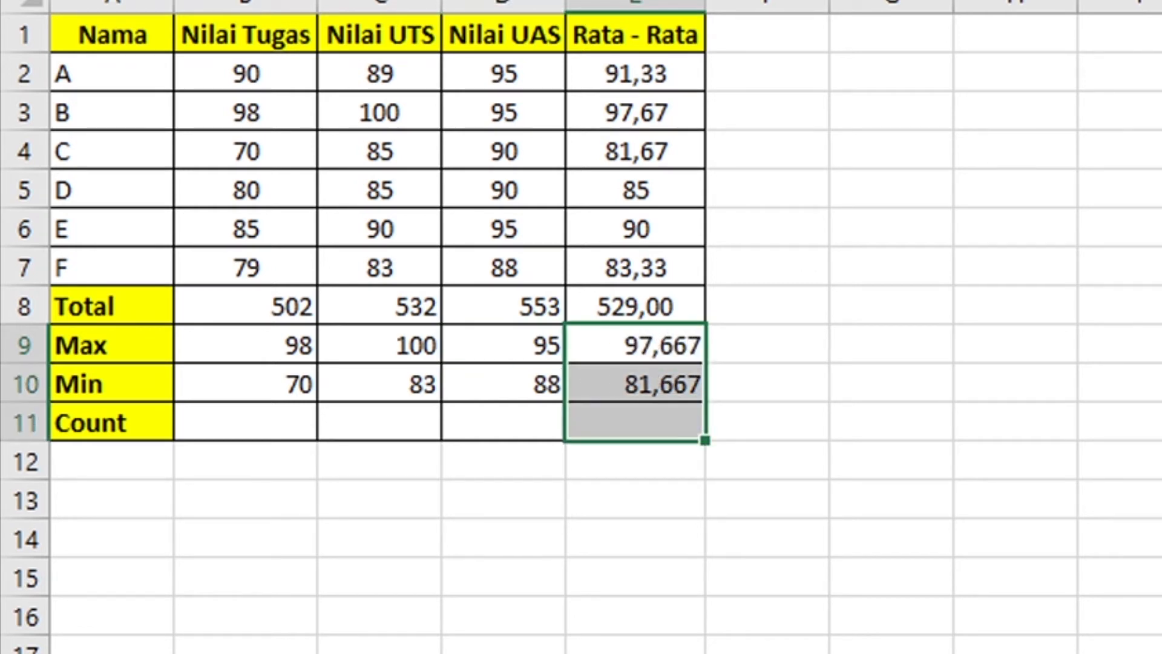
click(521, 0)
click(303, 343)
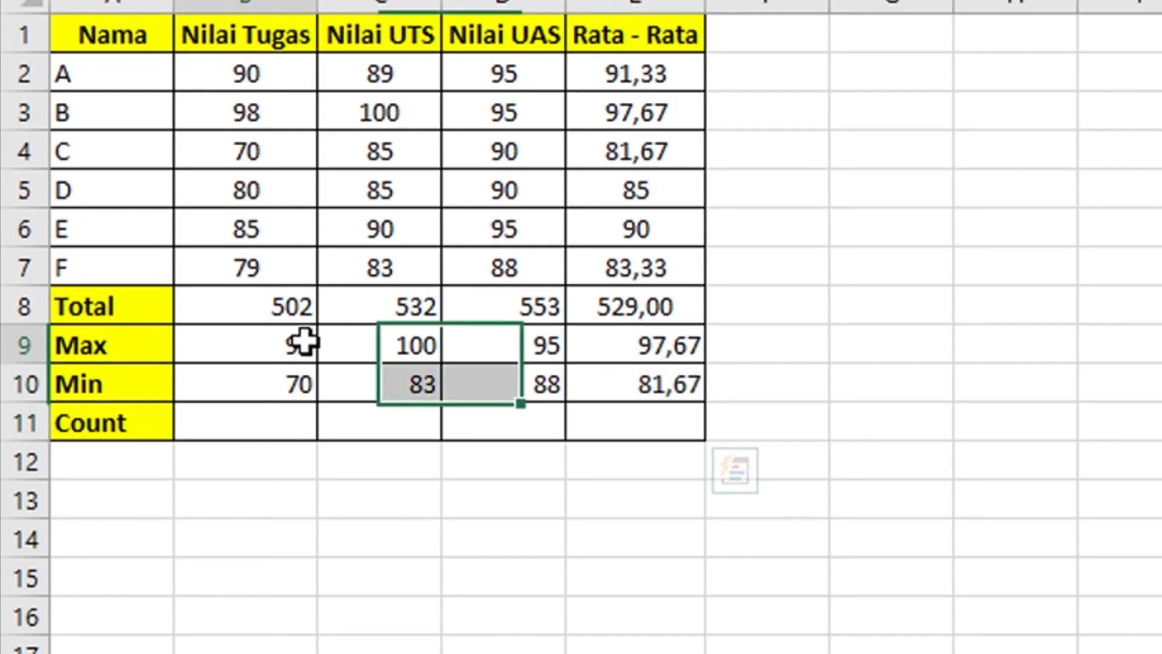
click(268, 392)
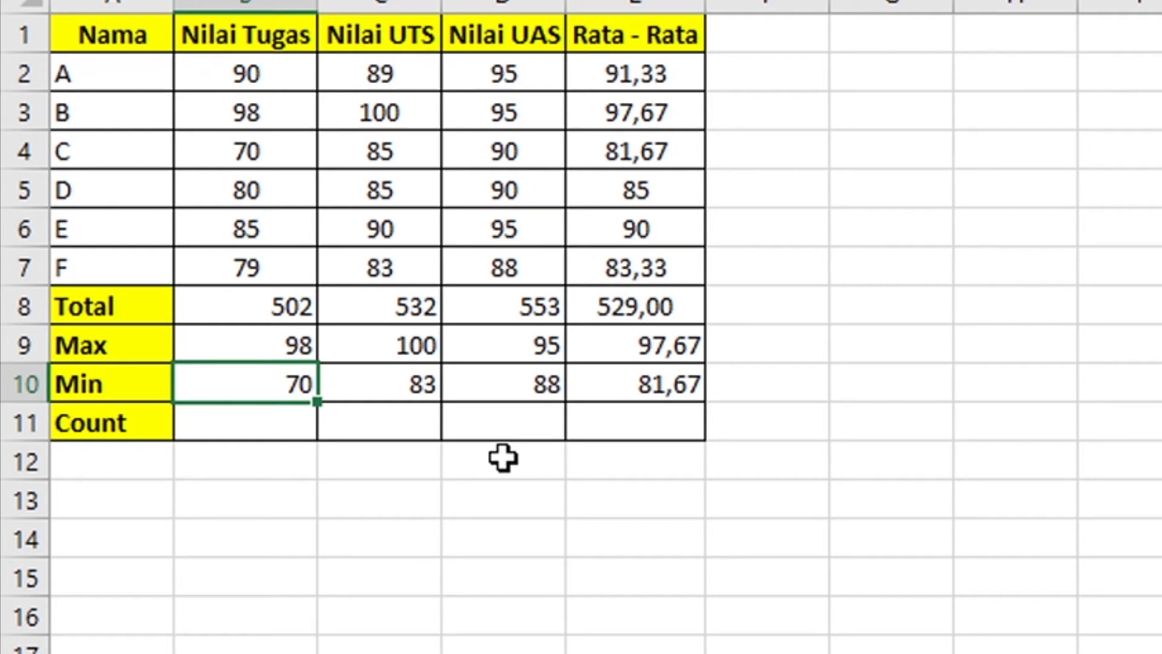
Step: Count the scores in B2:B7 with COUNT in B11 and fill the formula across to E11
click(232, 431)
text(=)
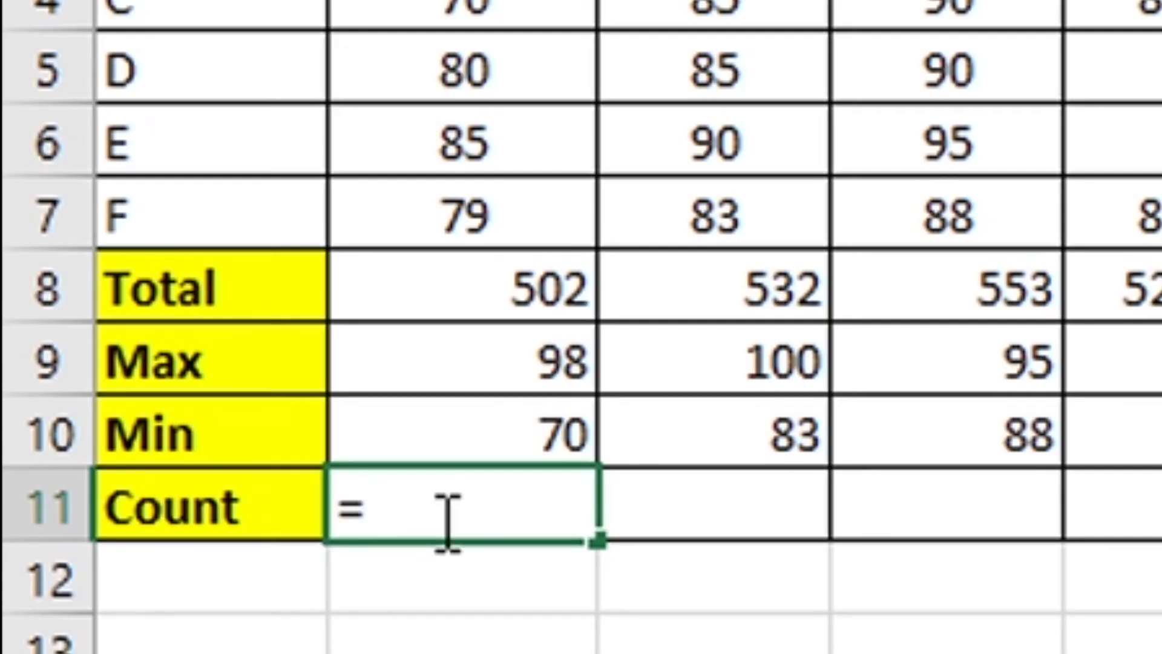
text(cou)
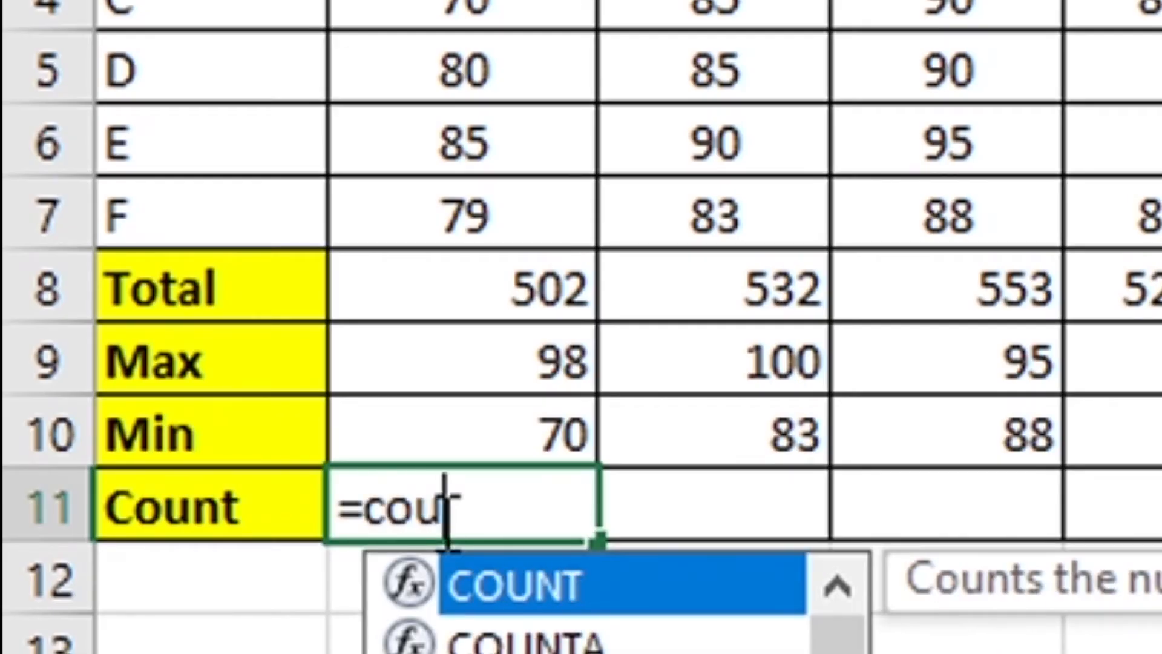
key(Tab)
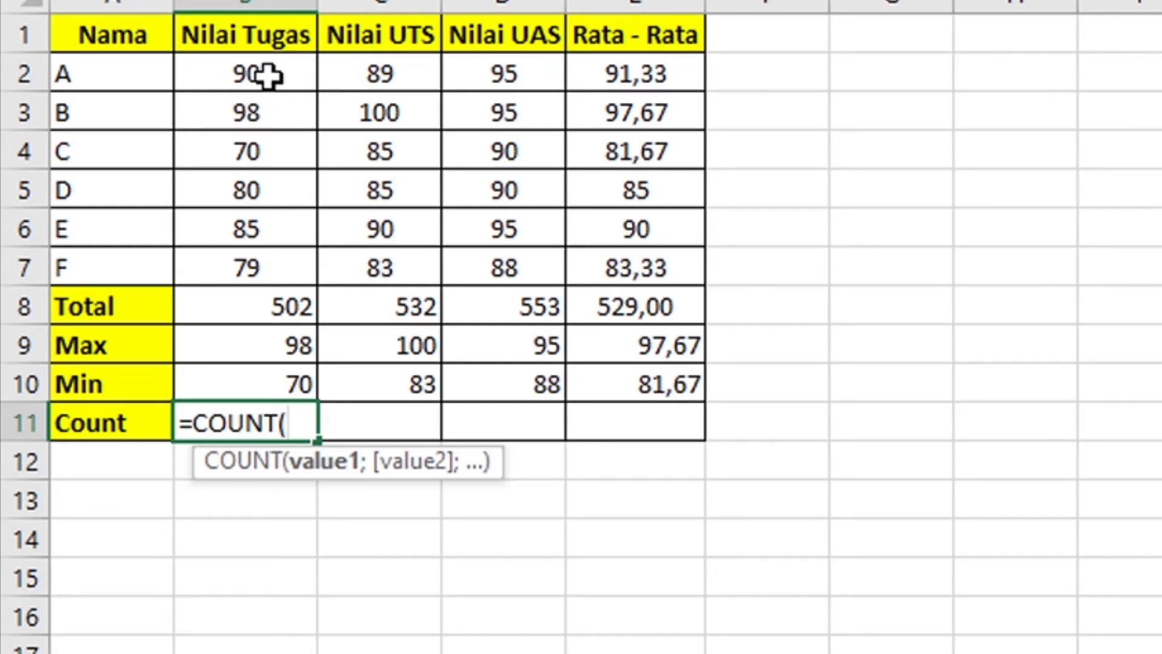
drag(262, 75, 241, 266)
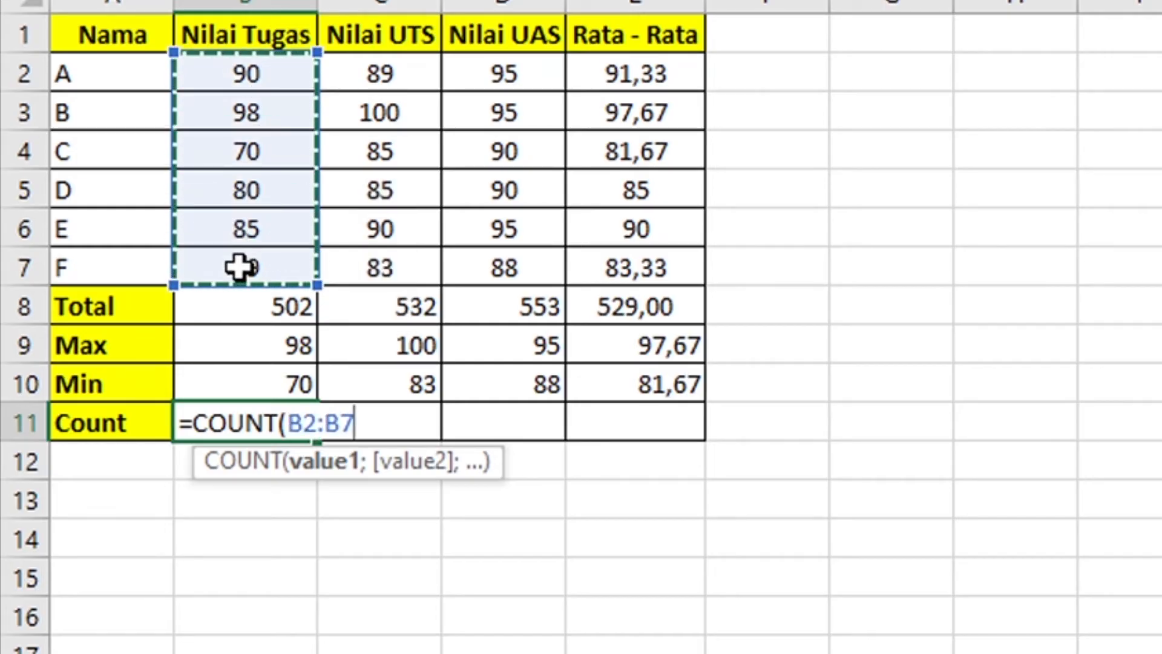
key(Return)
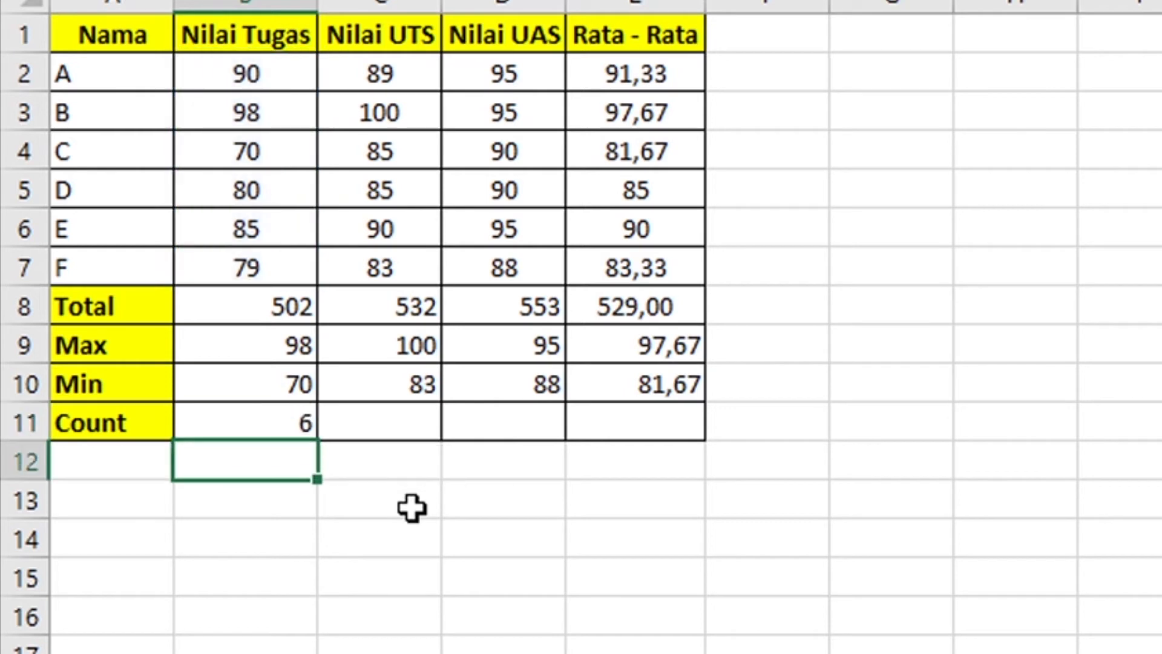
key(Up)
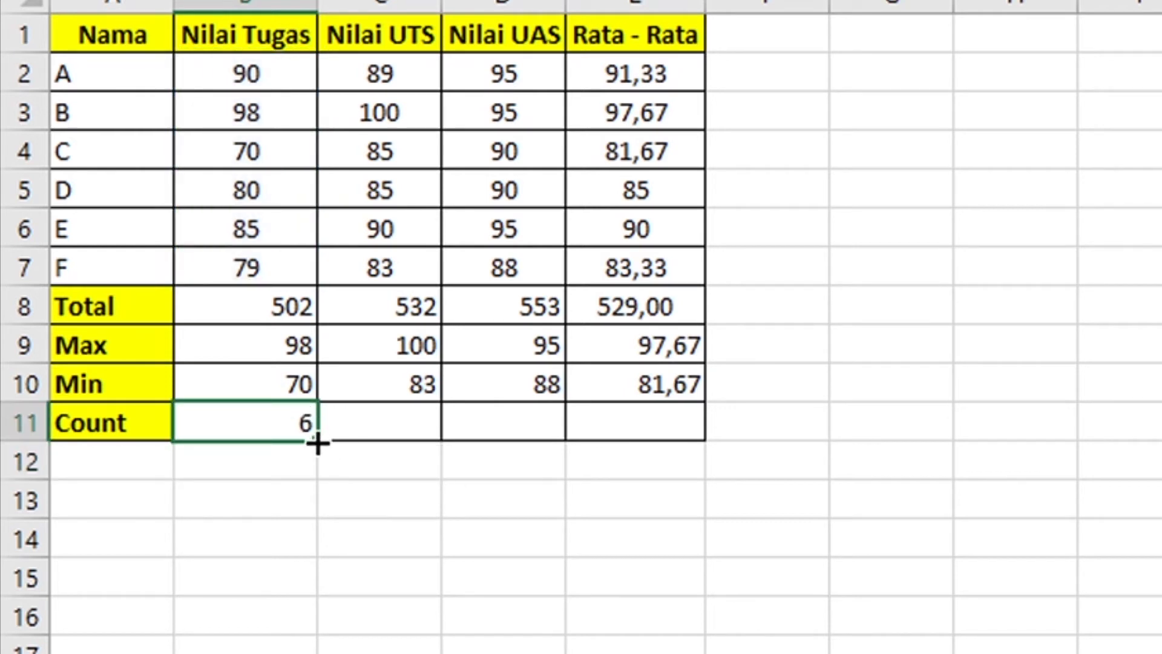
drag(317, 442, 672, 446)
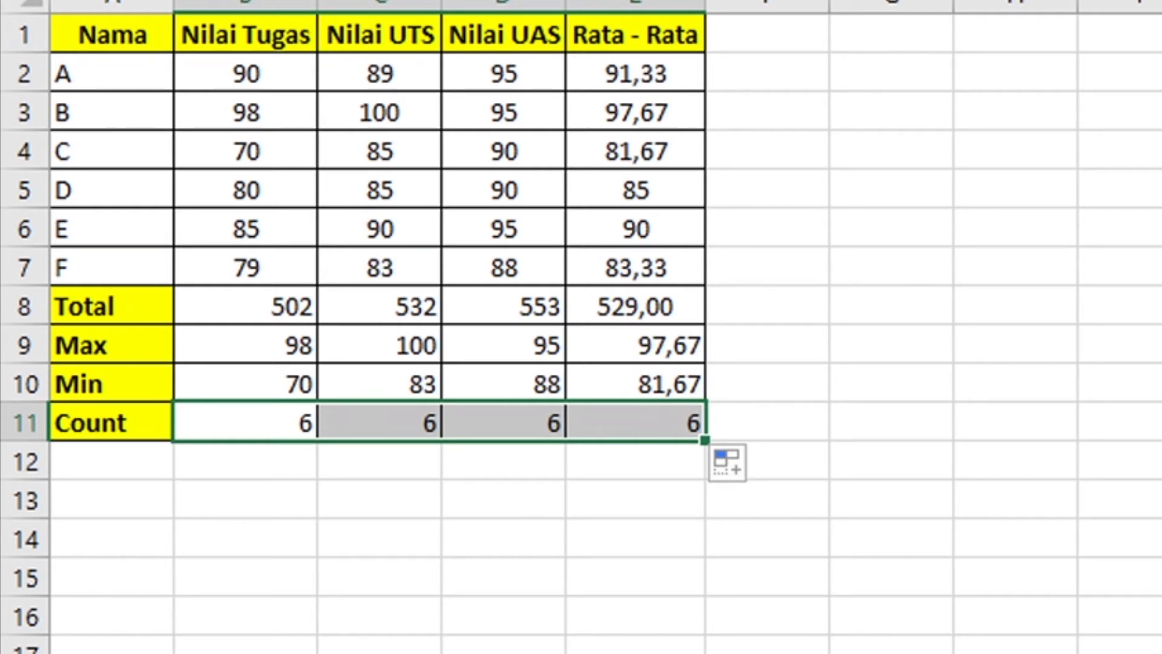
Step: Enter the mixed sample values 76, 80, XX, AA, 60 and 50 down the empty cells I2:I7
click(1131, 38)
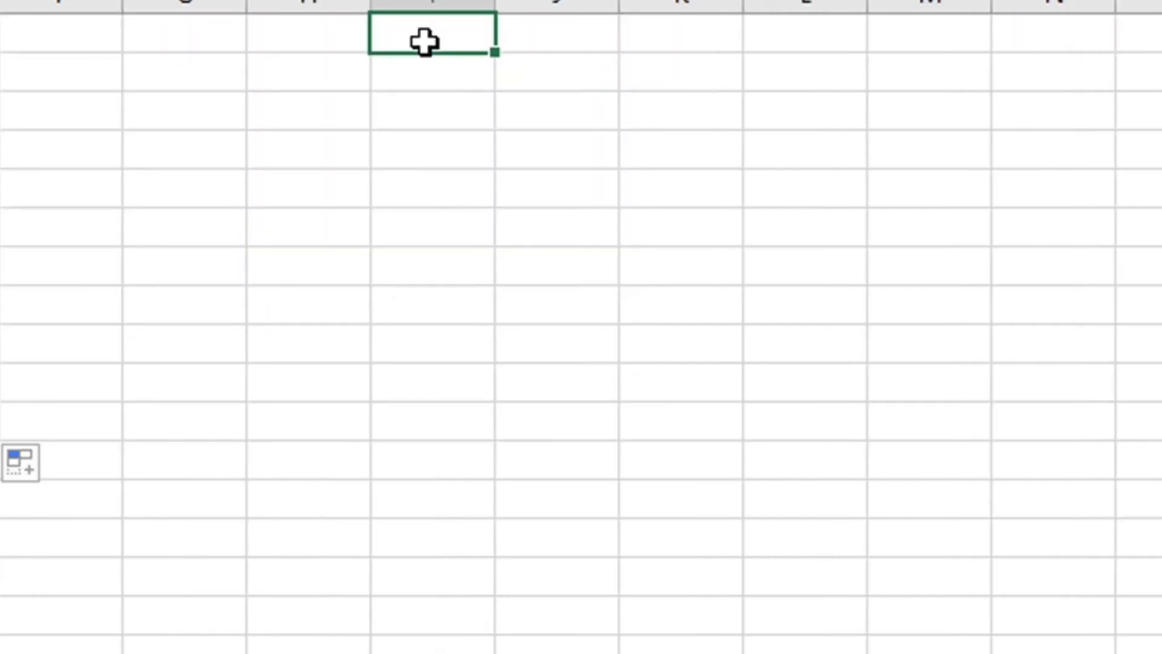
key(Return)
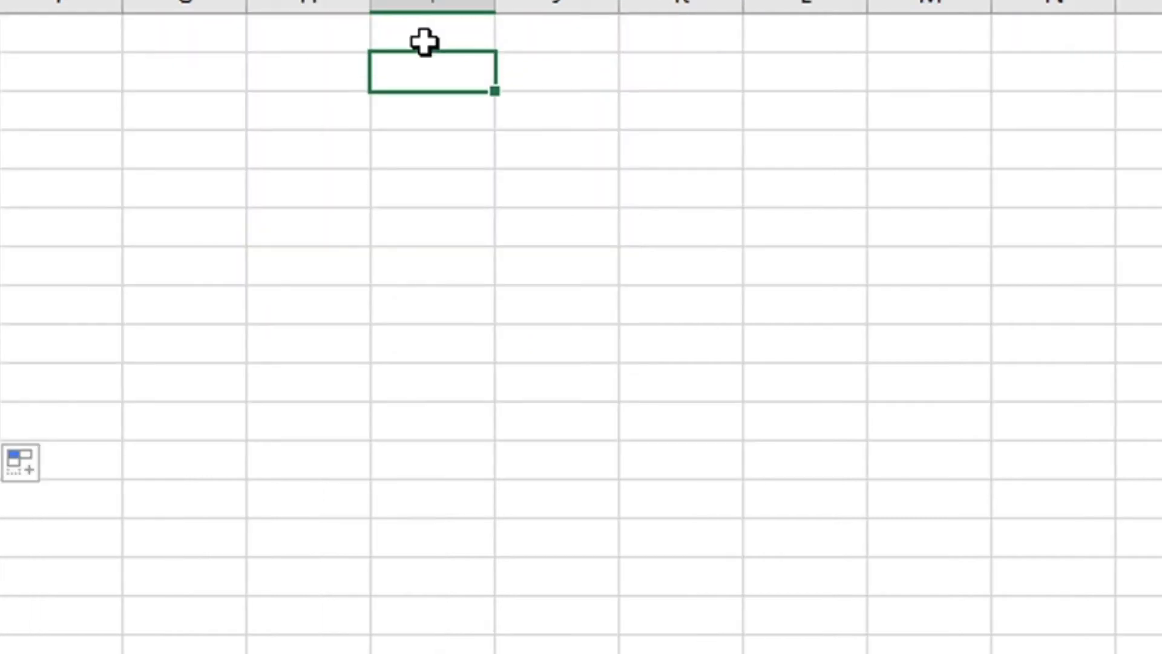
text(76)
key(Return)
text(80)
key(Return)
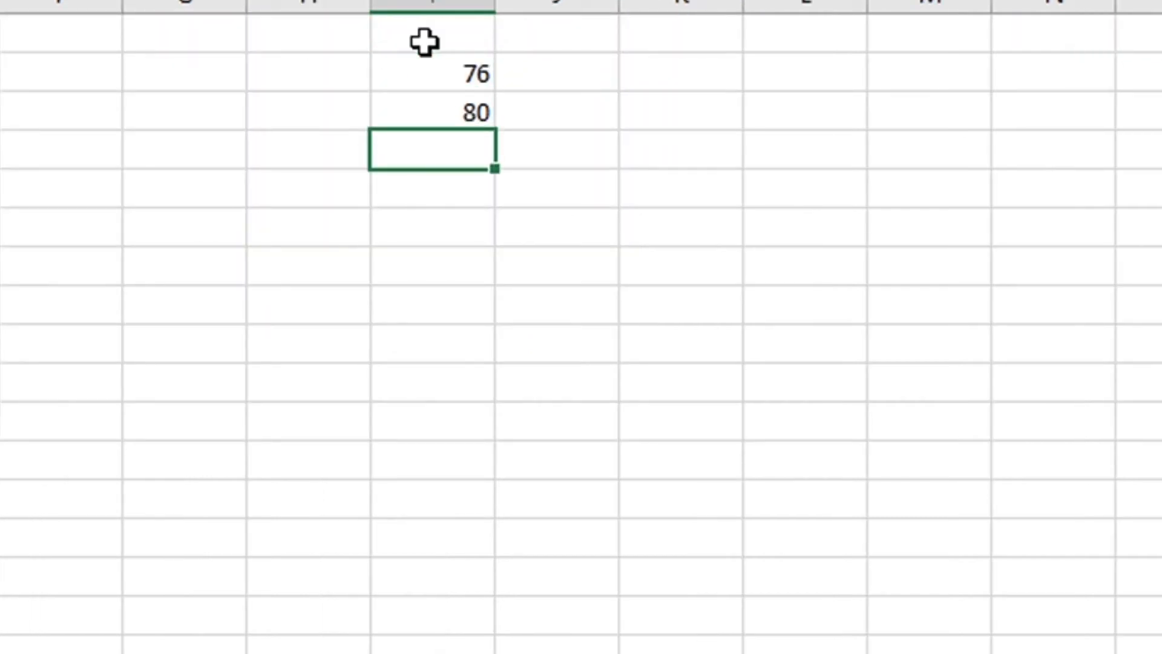
key(Return)
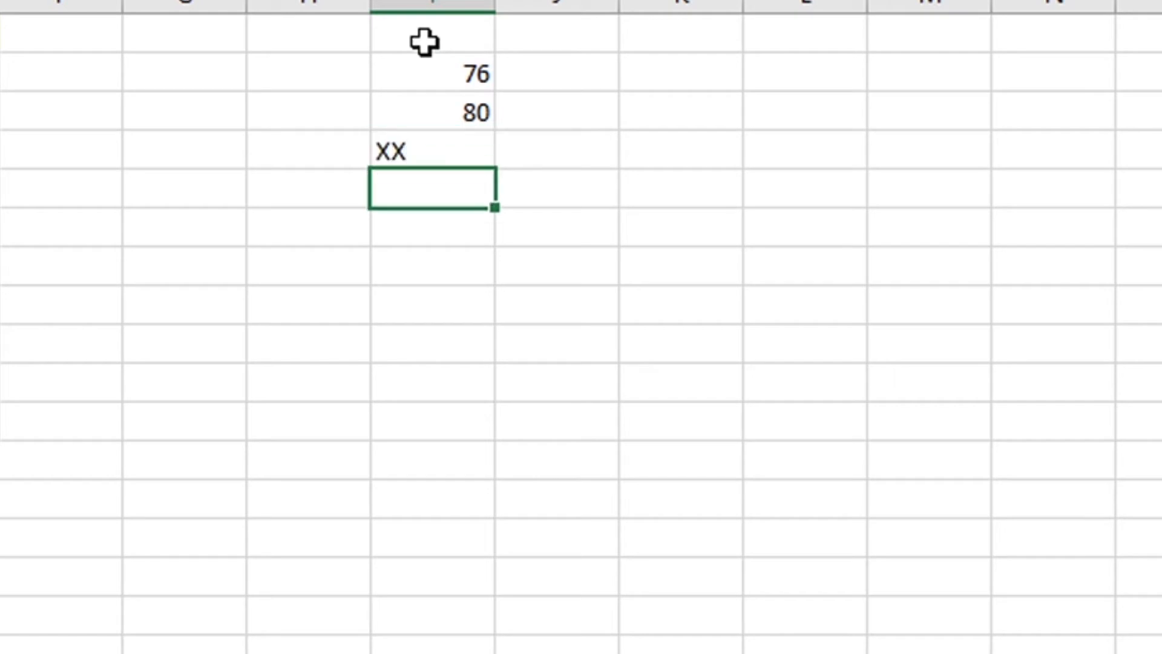
text(AA)
key(Return)
text(6)
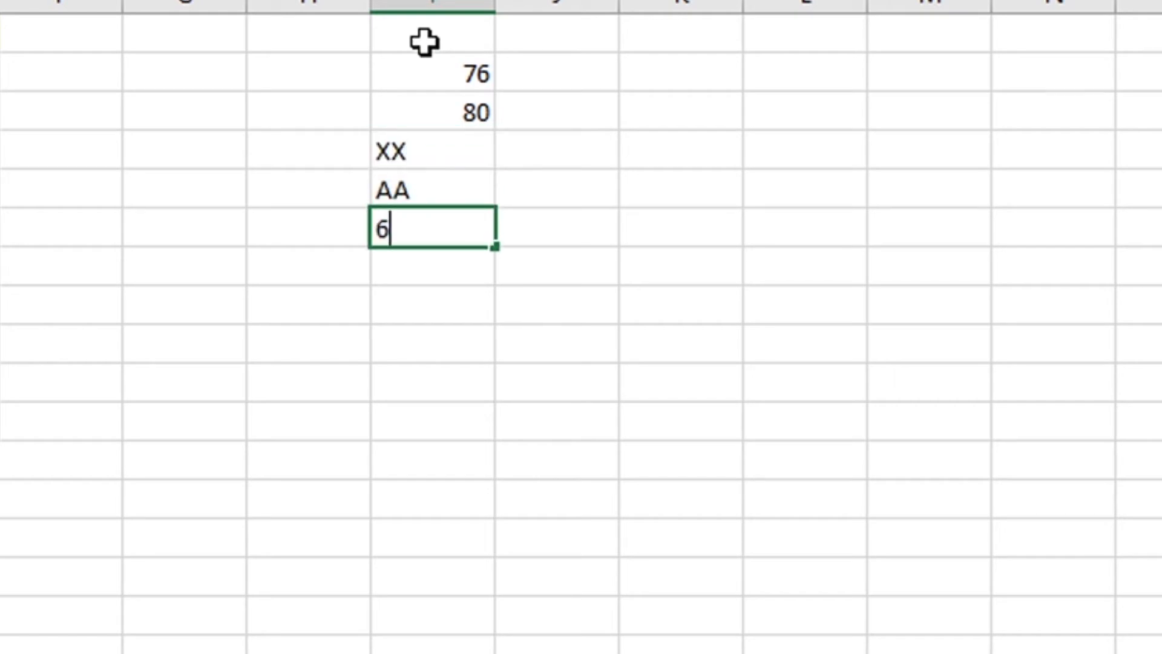
text(0)
key(Return)
text(50)
key(Return)
key(Return)
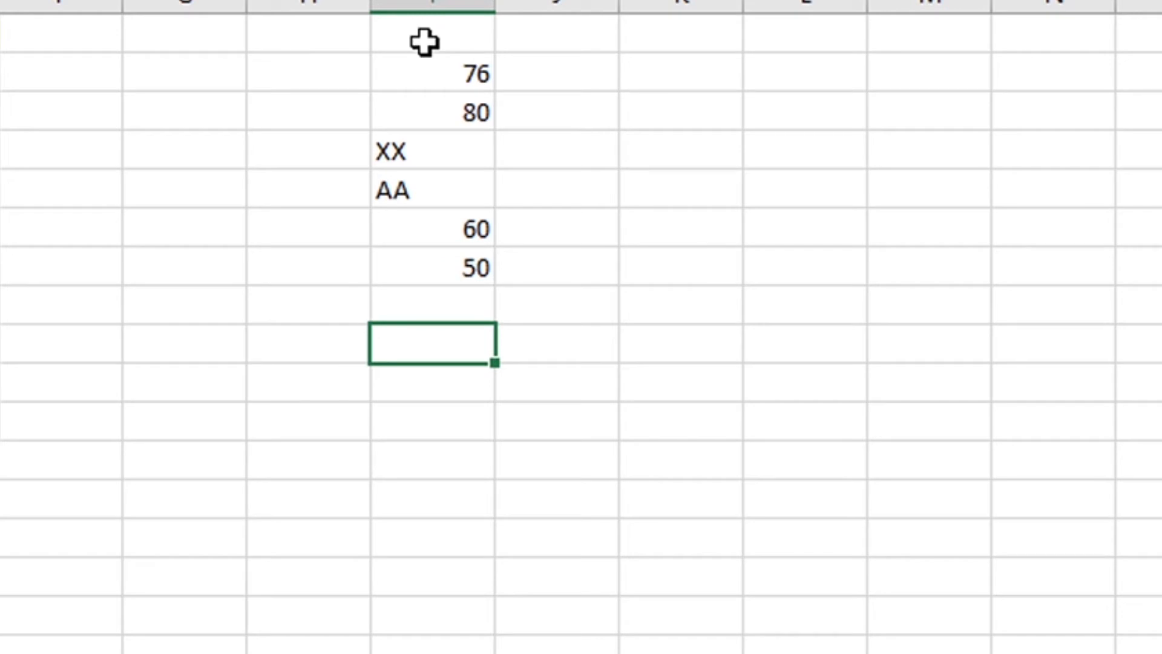
Step: Count the numeric entries of the sample list I2:I7 with a COUNT formula in I8
key(Up)
text(=coun)
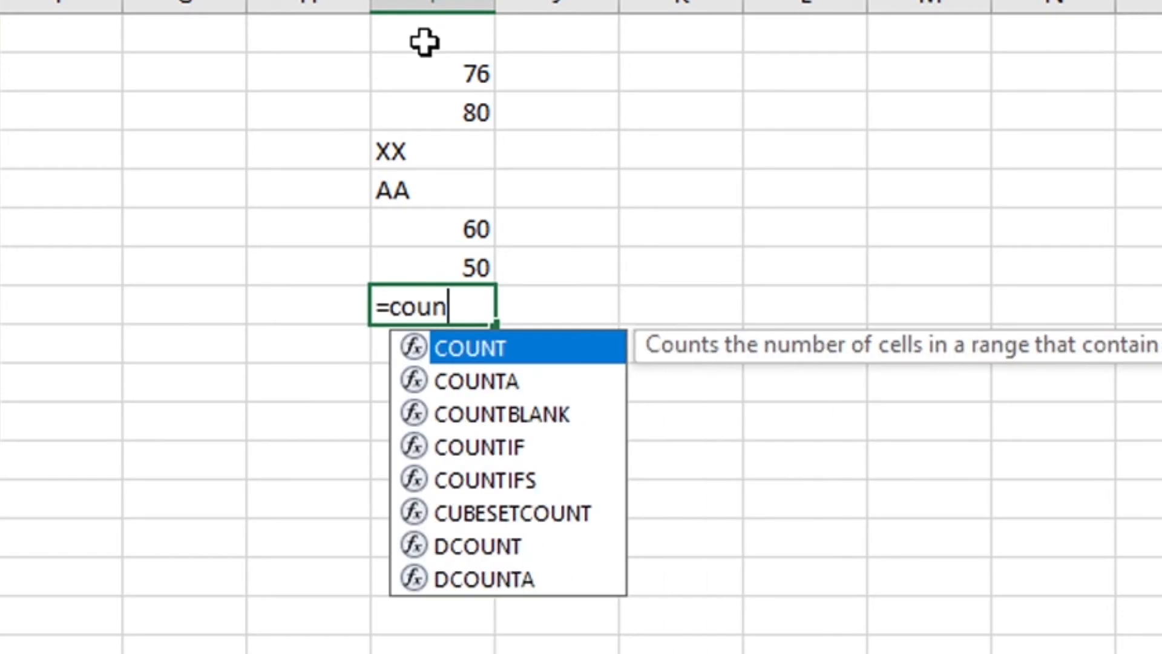
key(Tab)
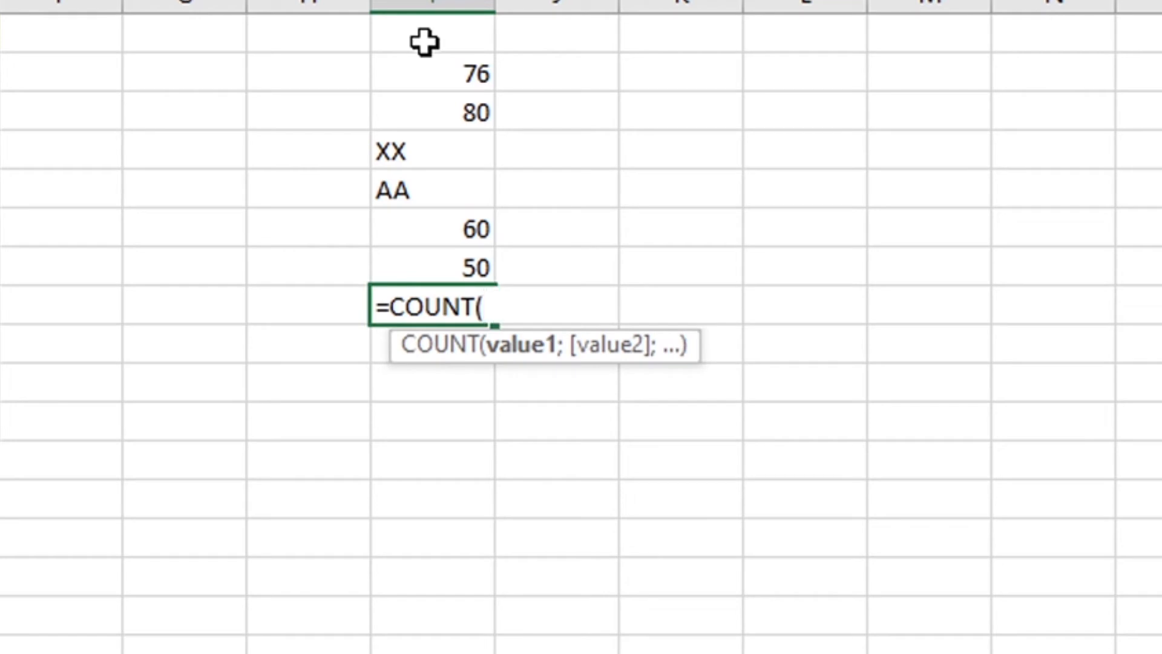
key(Up)
key(Up)
key(Up)
key(Up)
key(Up)
key(Up)
key(shift+Down)
key(shift+Down)
key(shift+Down)
key(shift+Down)
key(shift+Down)
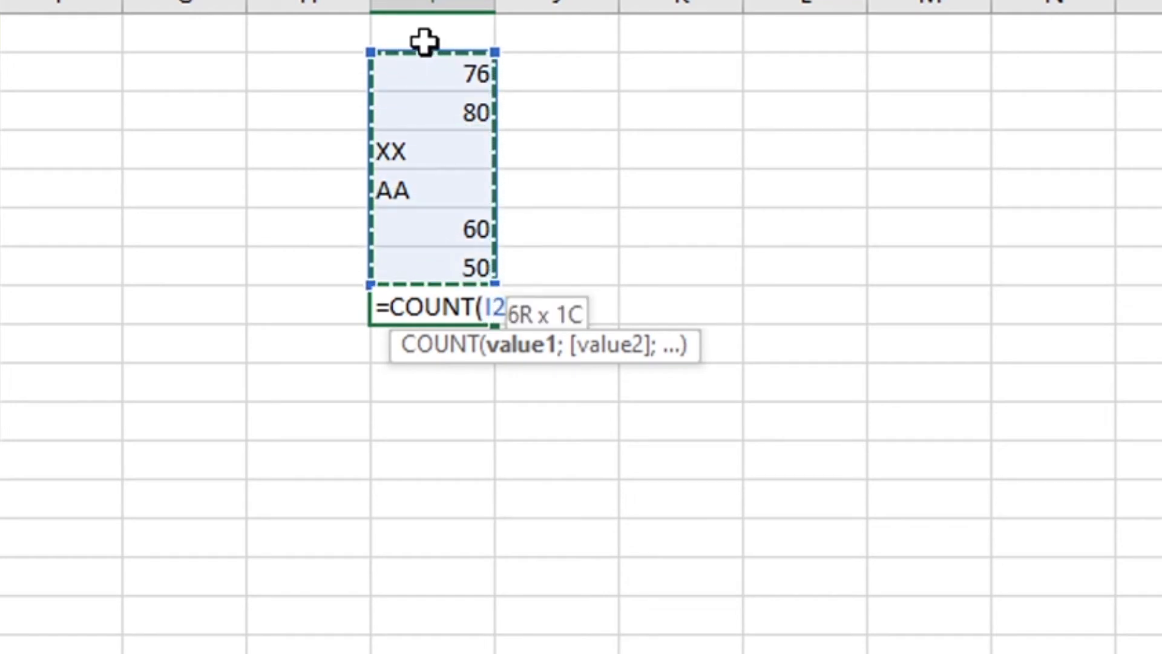
key(Return)
key(Up)
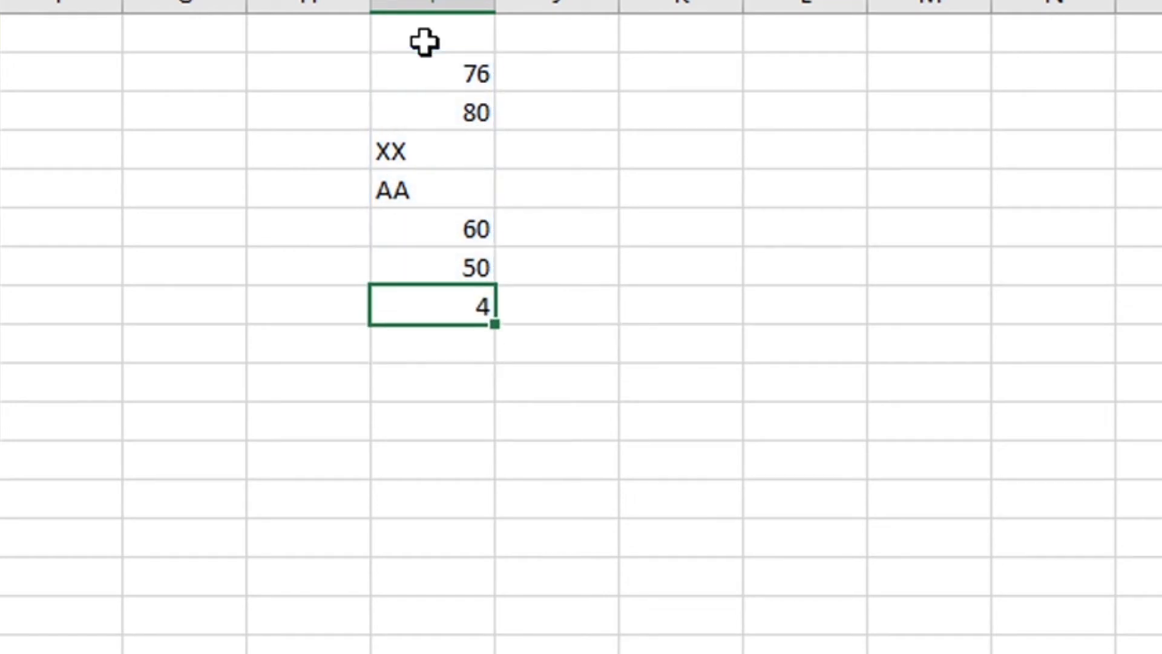
drag(446, 78, 452, 113)
drag(446, 215, 459, 277)
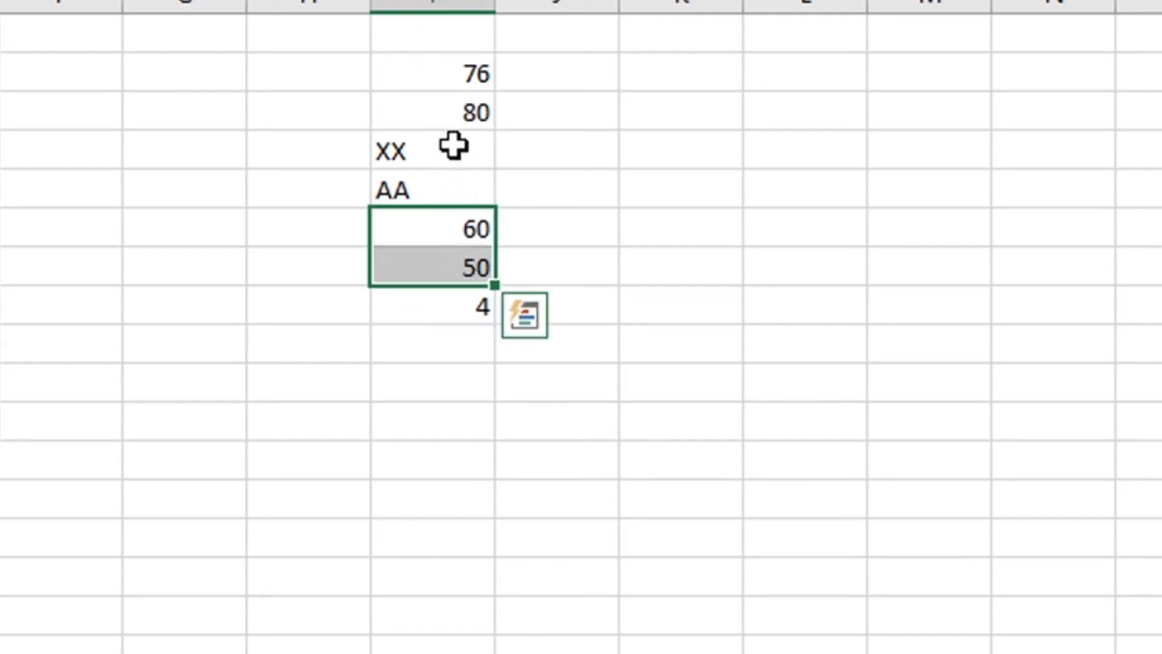
drag(454, 147, 449, 178)
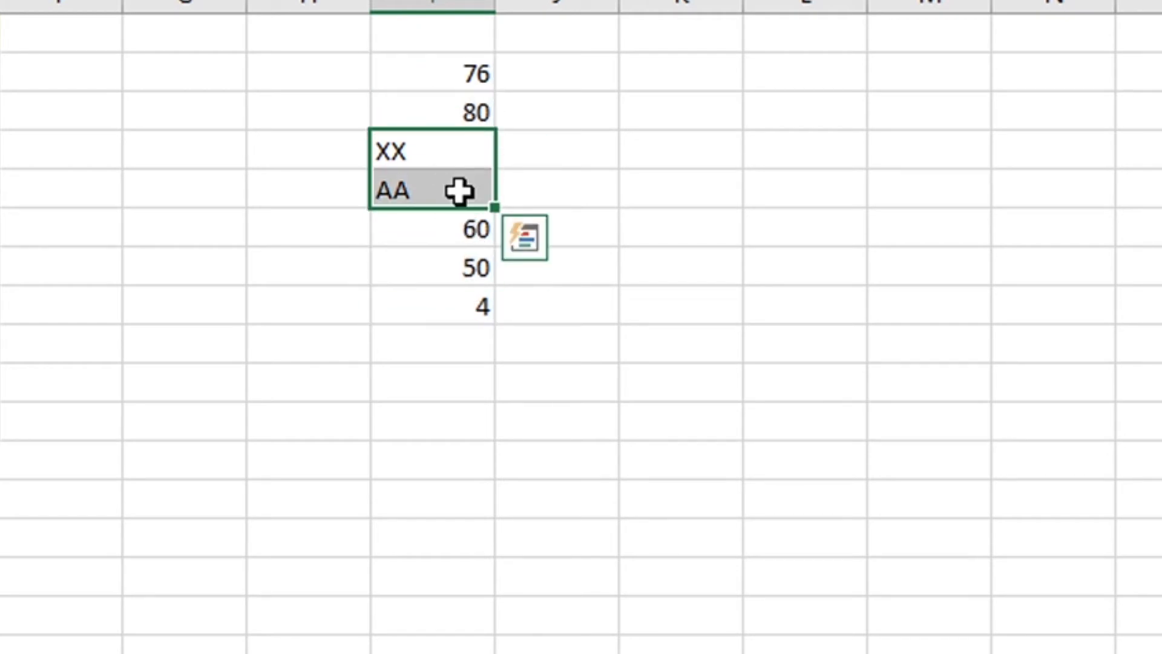
click(447, 312)
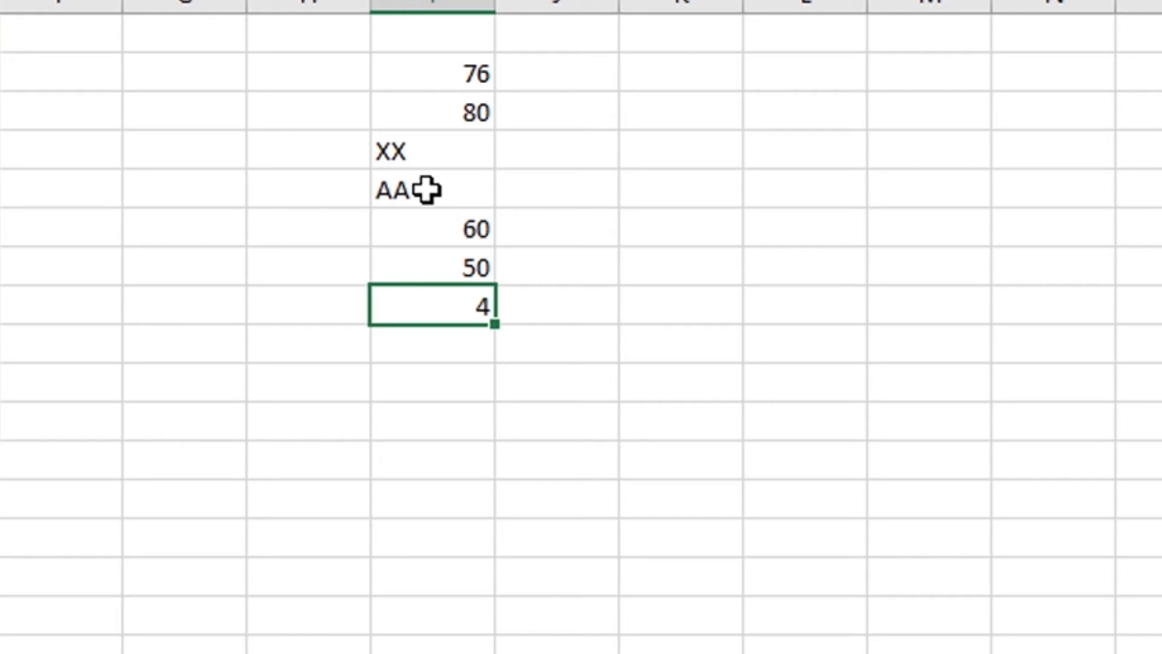
Step: Count all non-empty entries of the sample list I2:I7 with a COUNTA formula in I9
click(454, 340)
text(=cou)
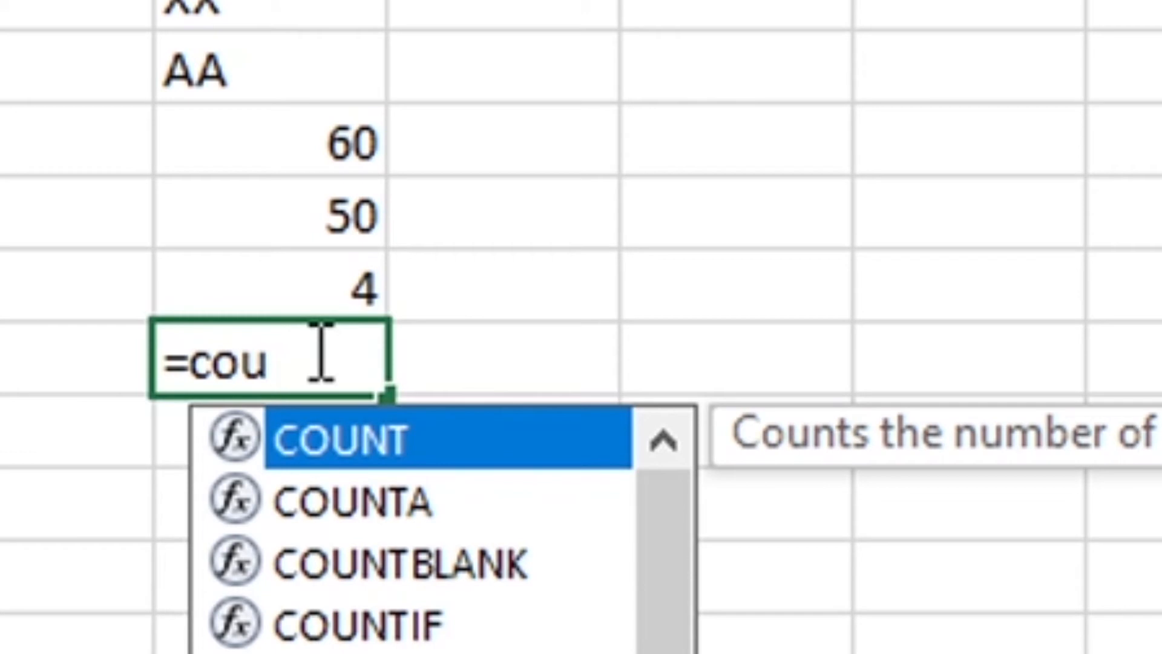
key(Down)
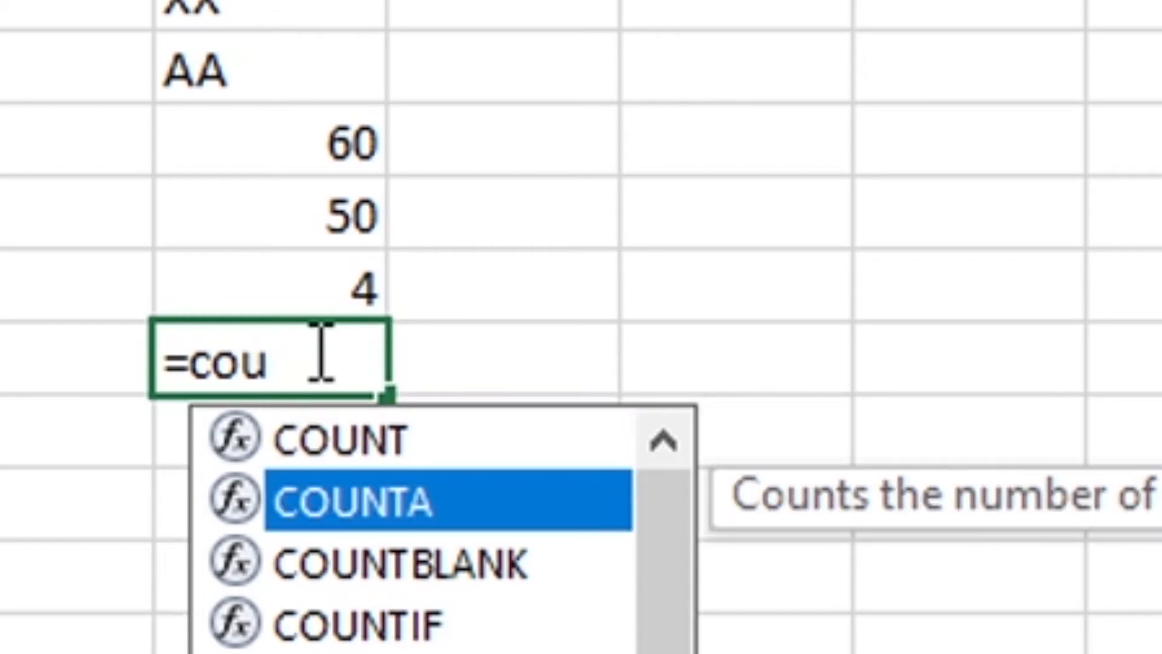
key(Tab)
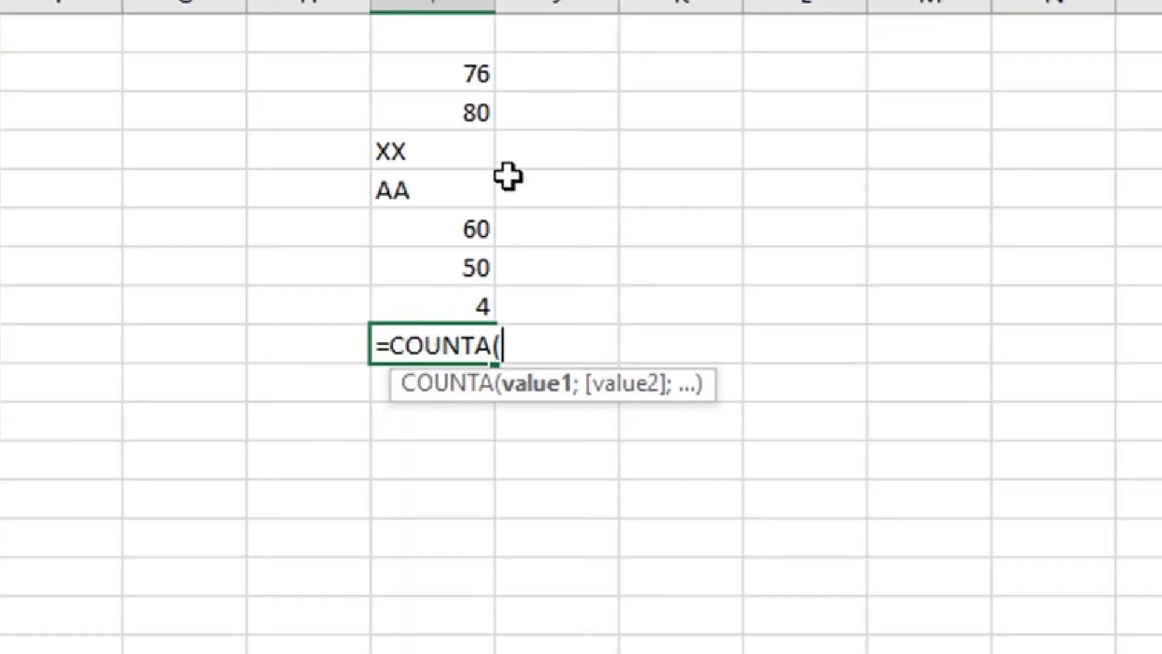
drag(461, 77, 422, 261)
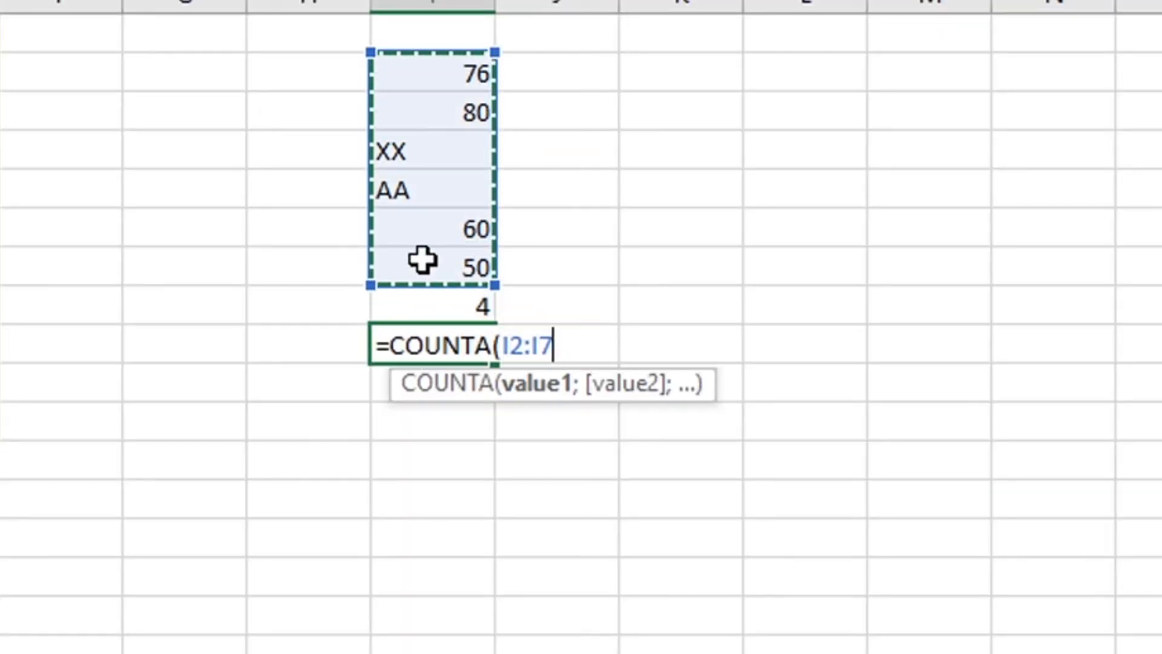
key(Return)
key(Up)
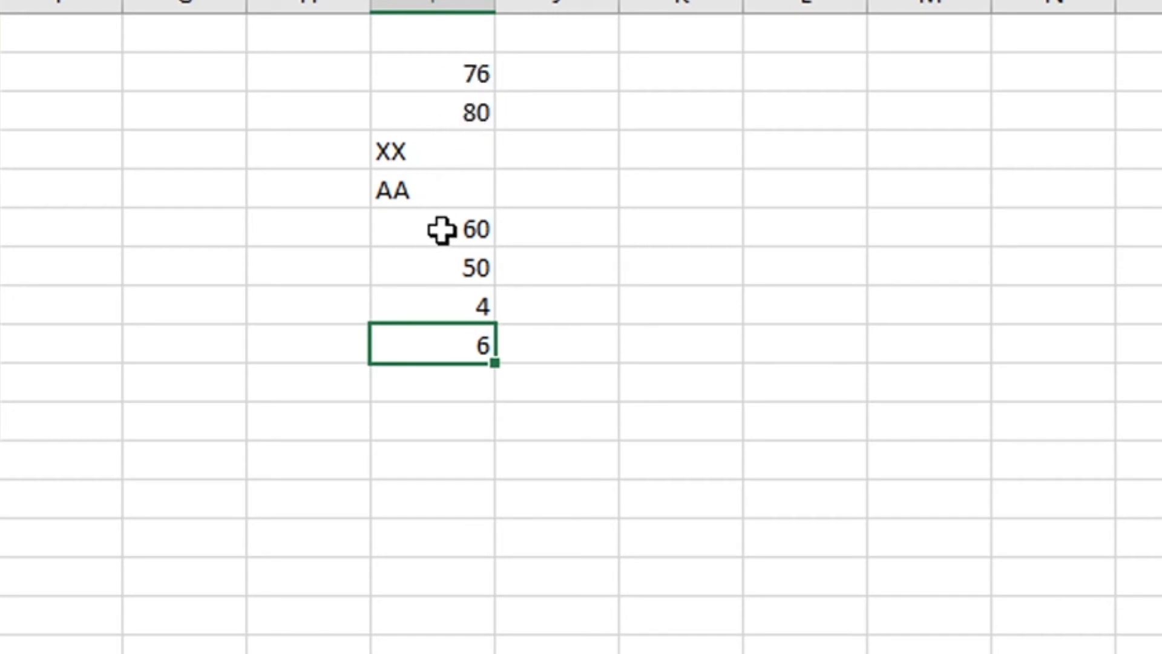
click(462, 300)
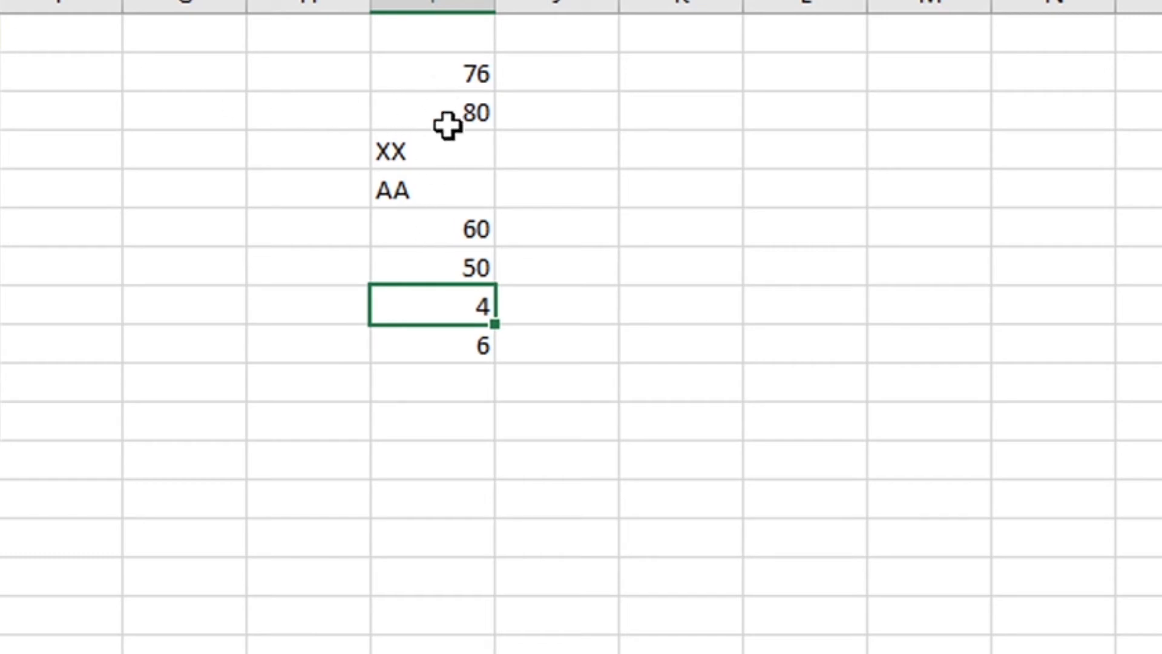
click(436, 332)
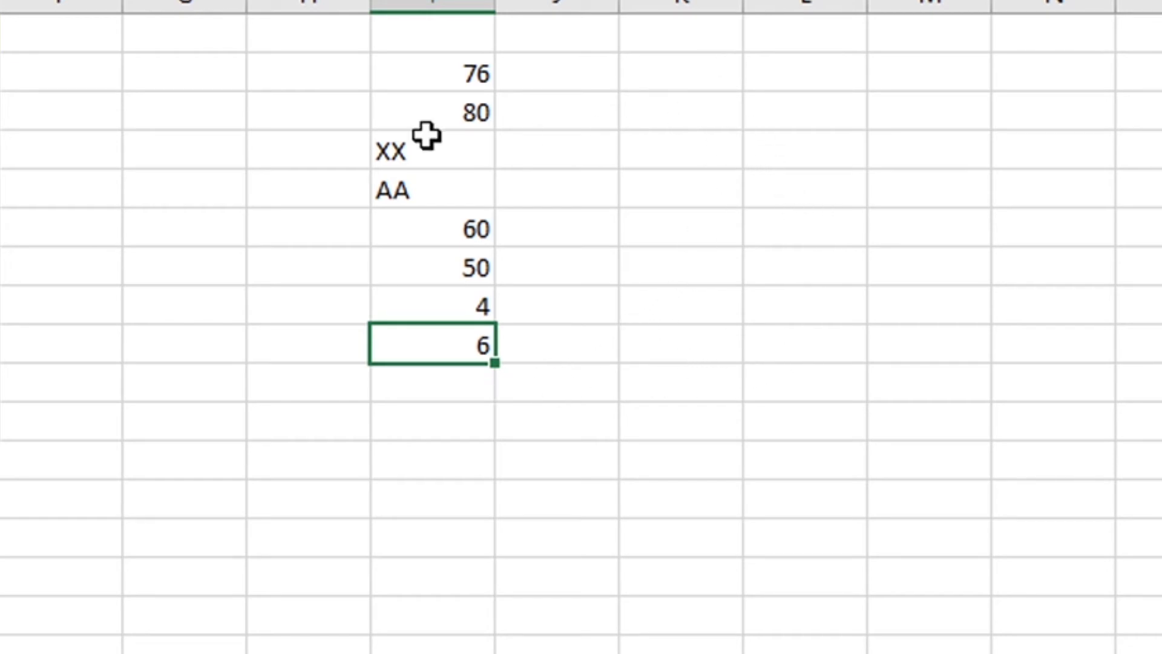
Step: Add the header Jenis Kelamin in G1 and fit column G's width to it
click(590, 70)
click(80, 77)
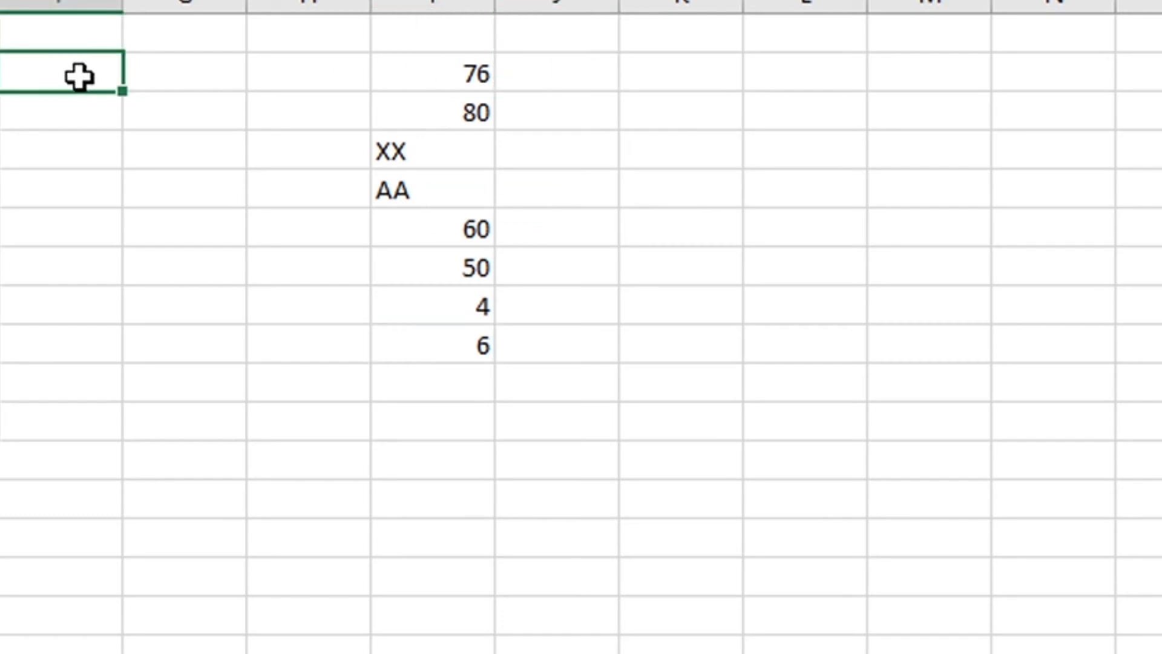
key(Up)
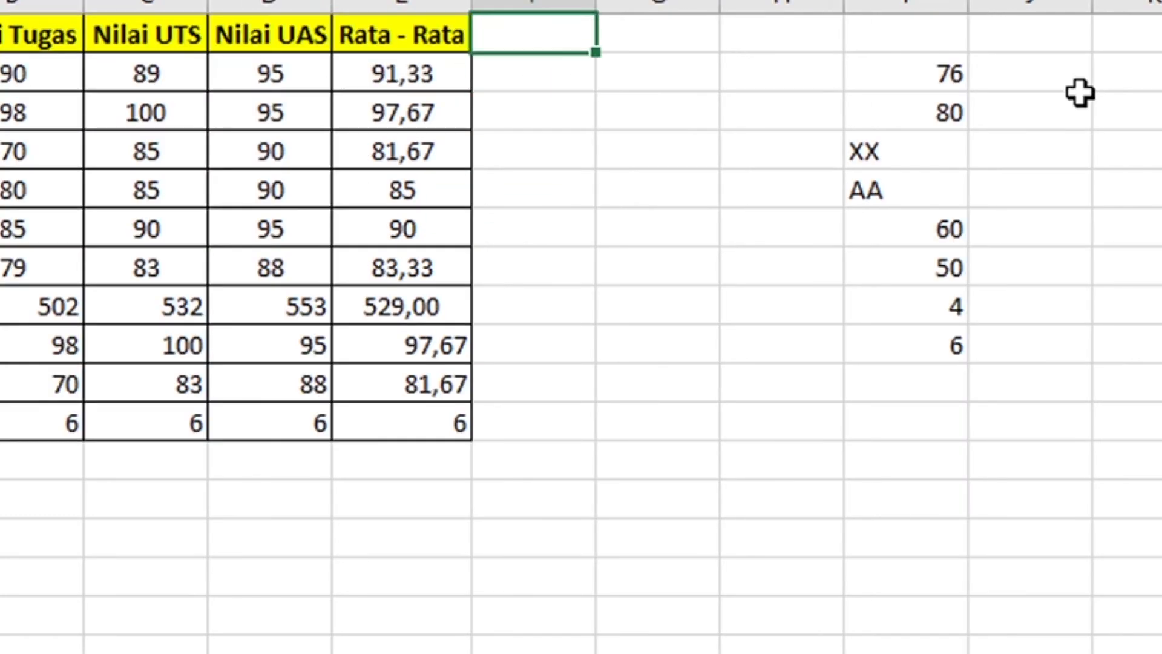
key(Right)
text(Jenis Kelamin)
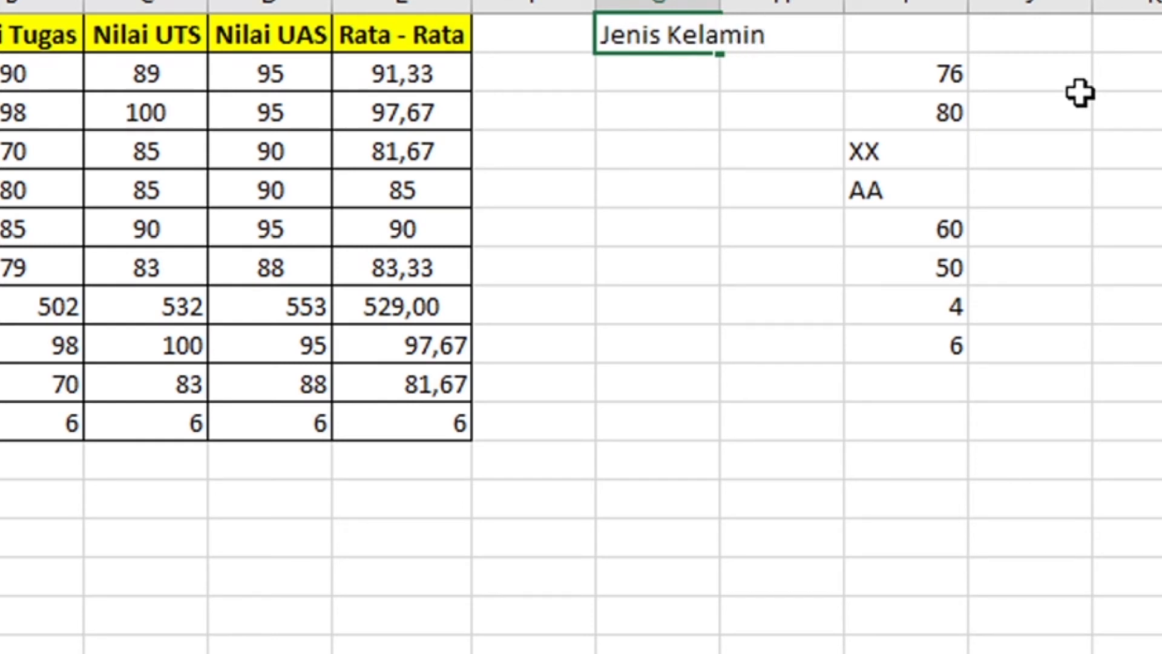
key(Return)
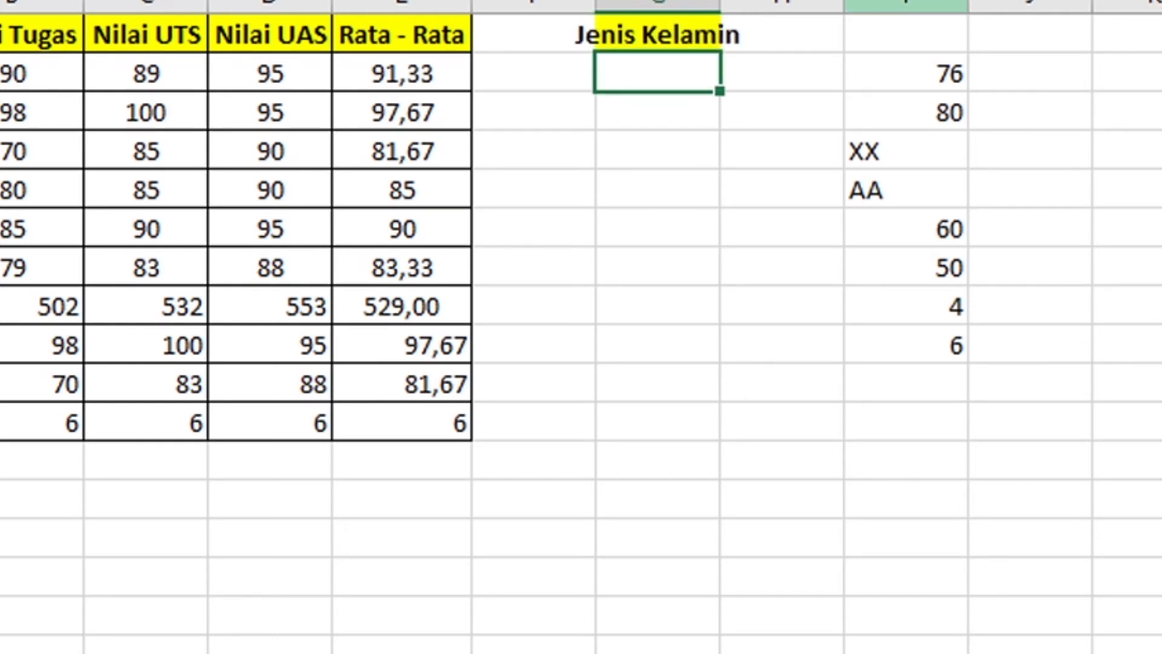
double_click(720, 5)
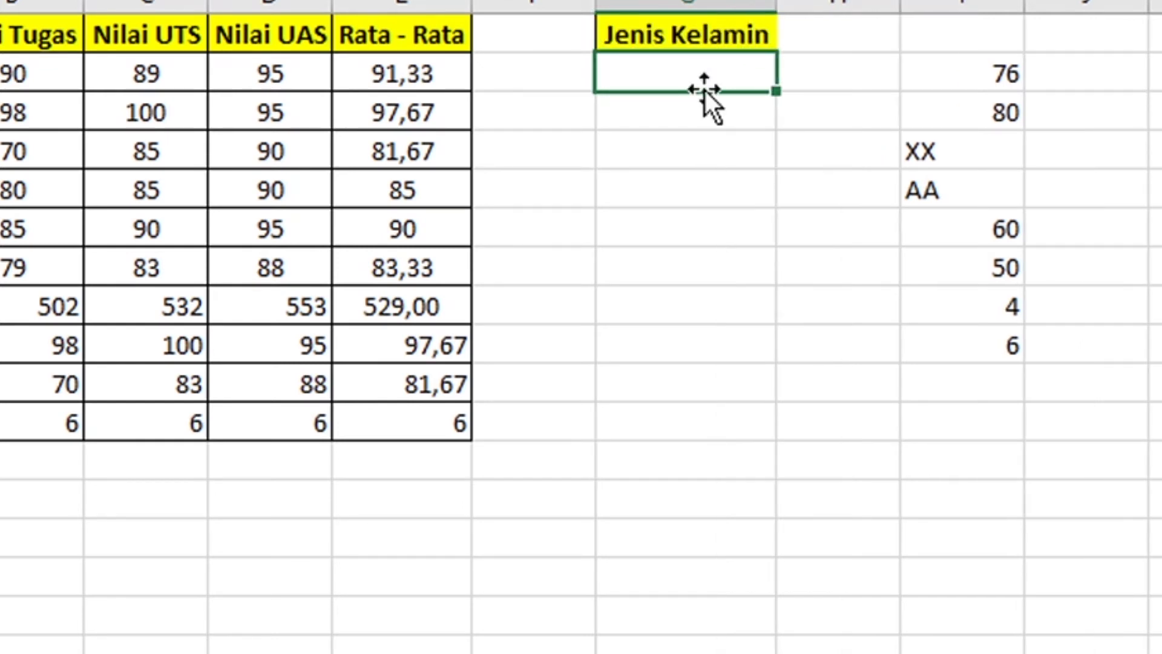
Step: Fill G2:G7 under Jenis Kelamin with the values L, P, P, L, L and L
text(L)
key(Return)
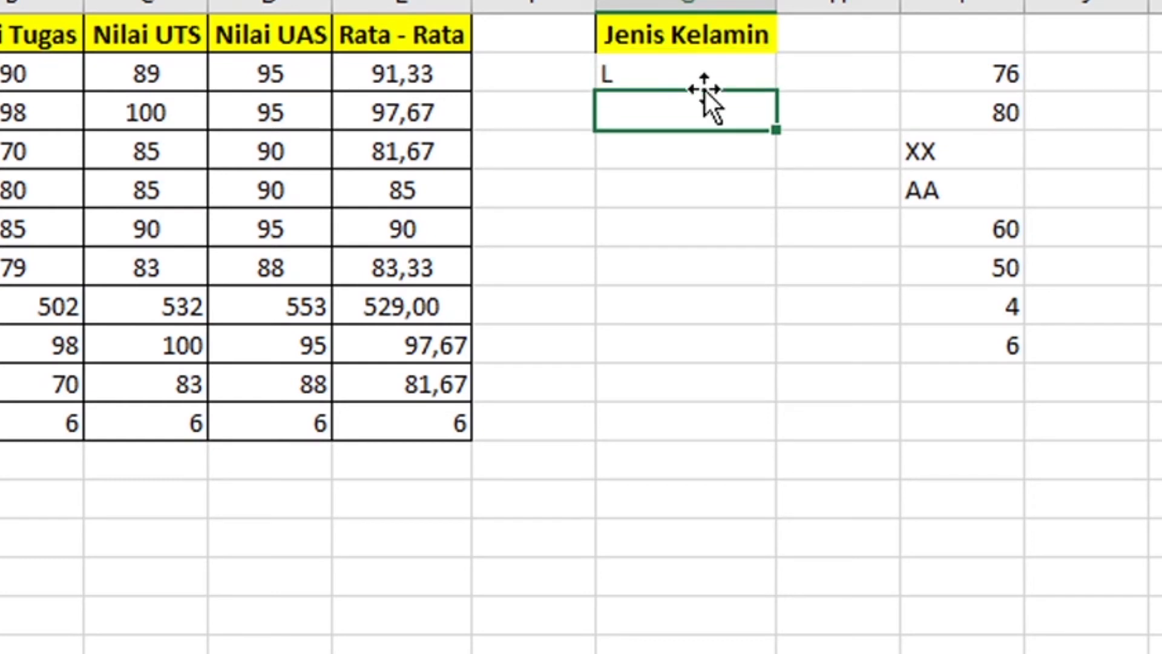
text(P)
key(Return)
text(P)
key(Return)
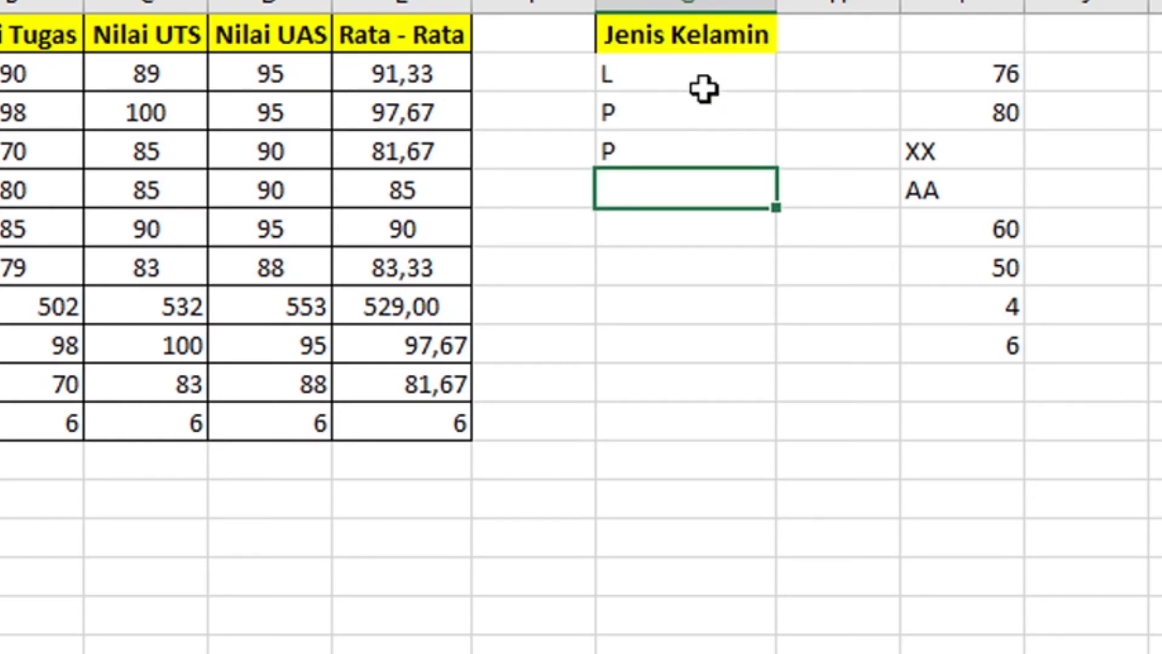
text(L)
key(Return)
text(L)
key(Return)
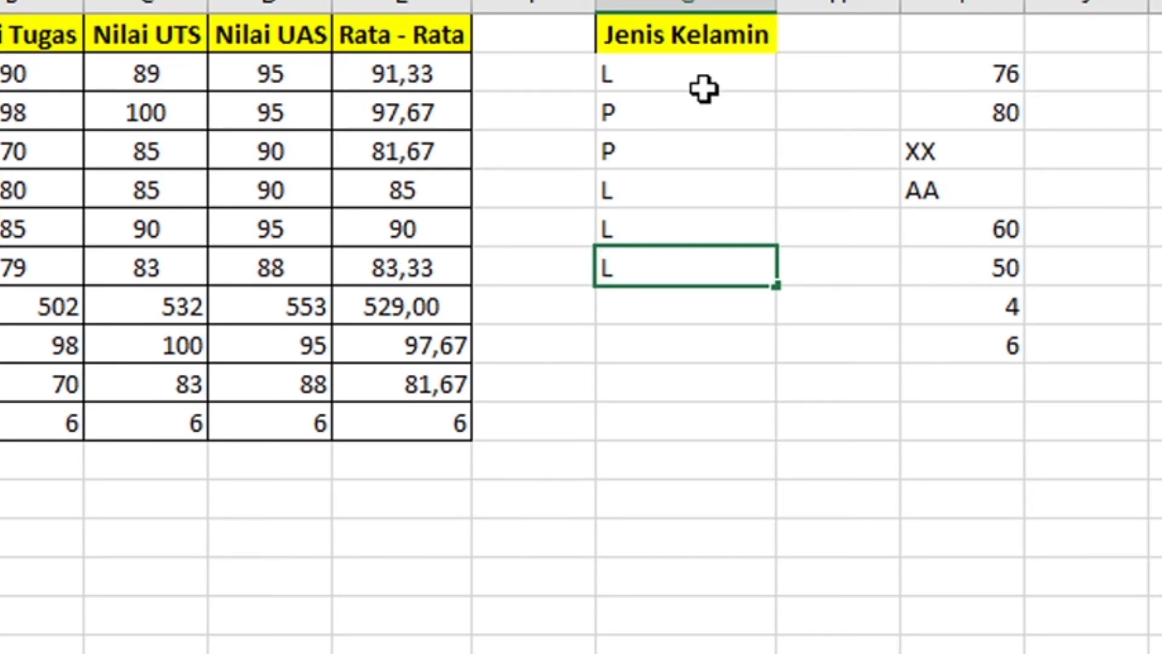
text(L)
key(Return)
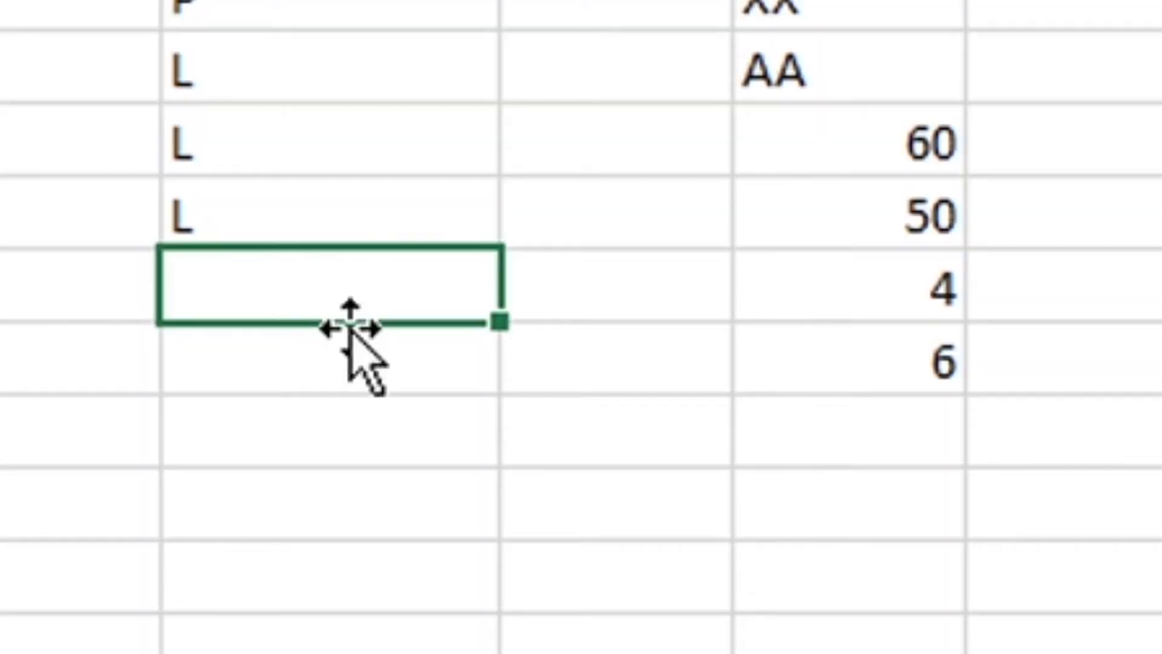
Step: Count the L entries in G8 with a COUNTIF formula over G2:G7, using G2 as the criterion
text(=C)
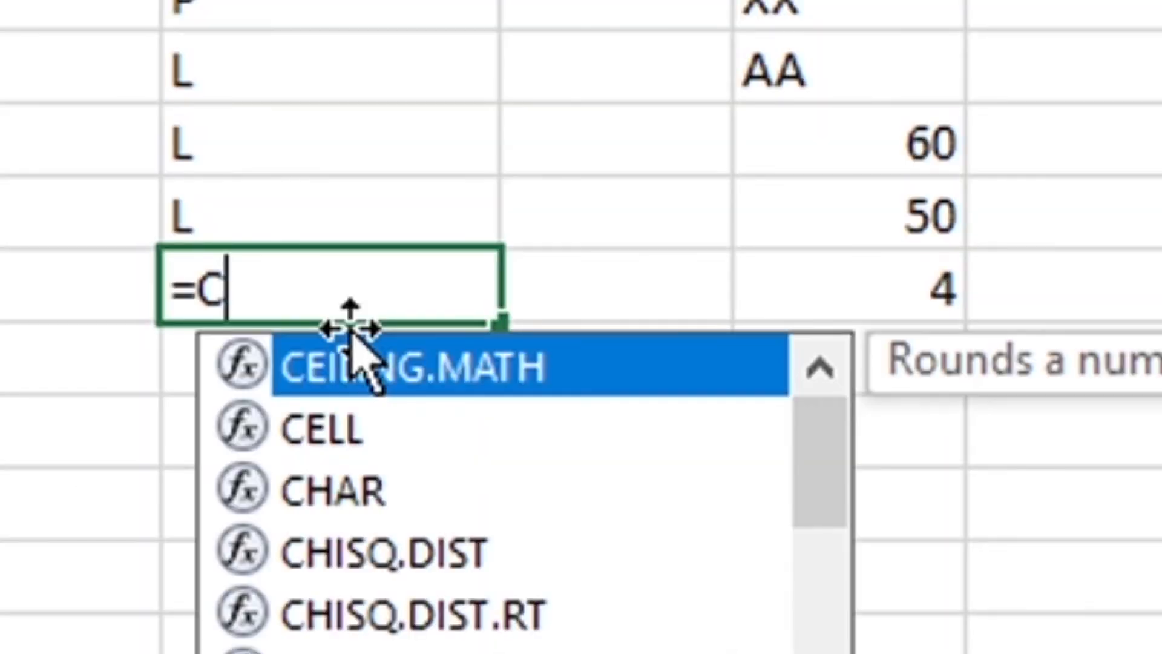
text(OUN)
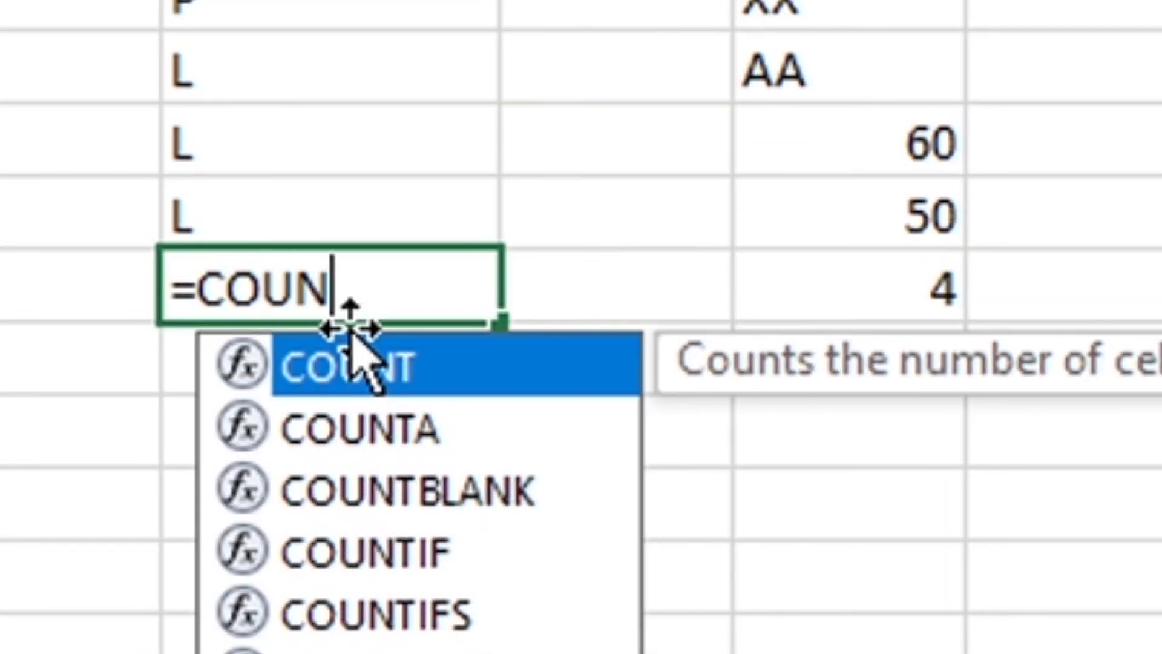
key(Down)
key(Down)
key(Down)
key(Tab)
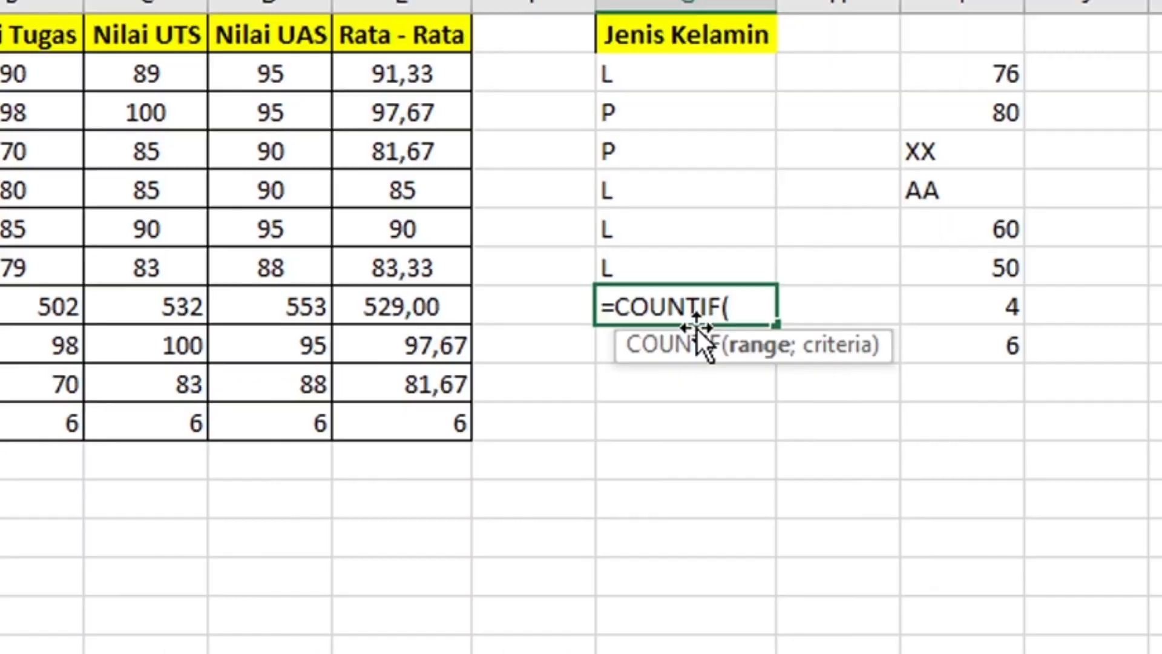
drag(674, 73, 664, 260)
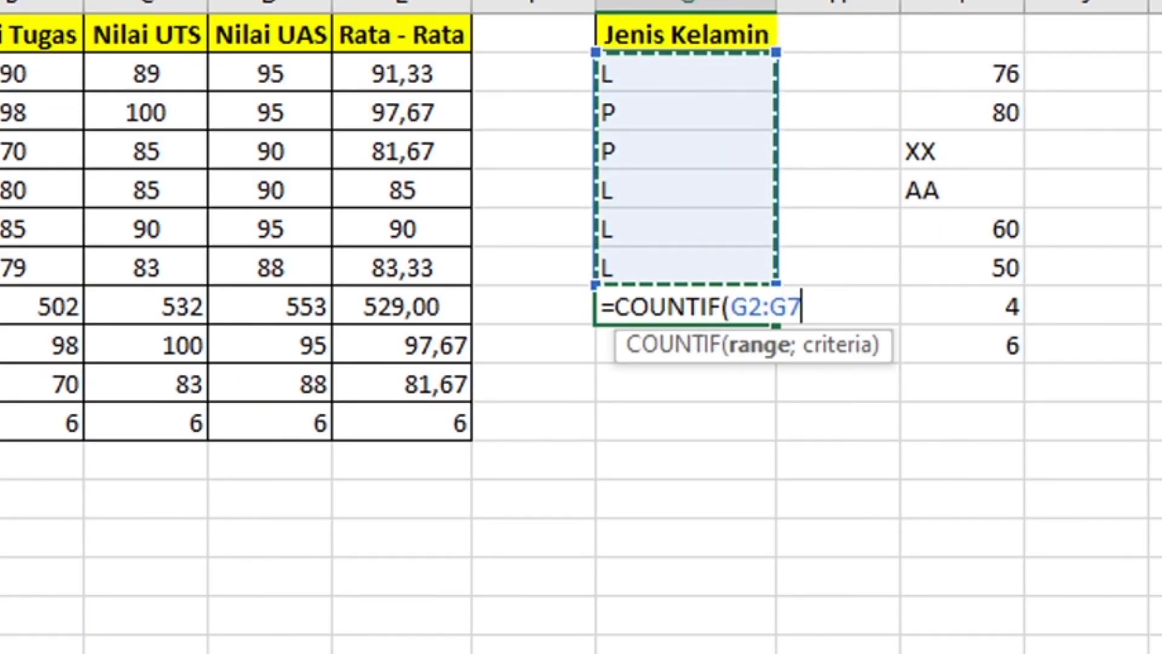
text(;)
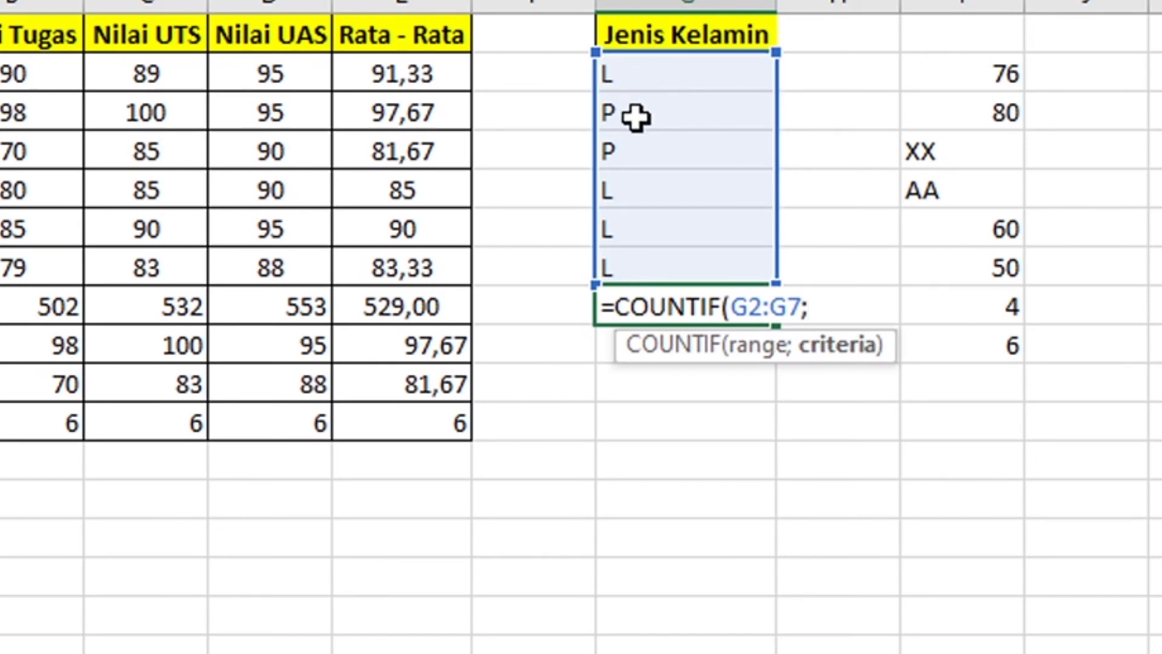
click(635, 80)
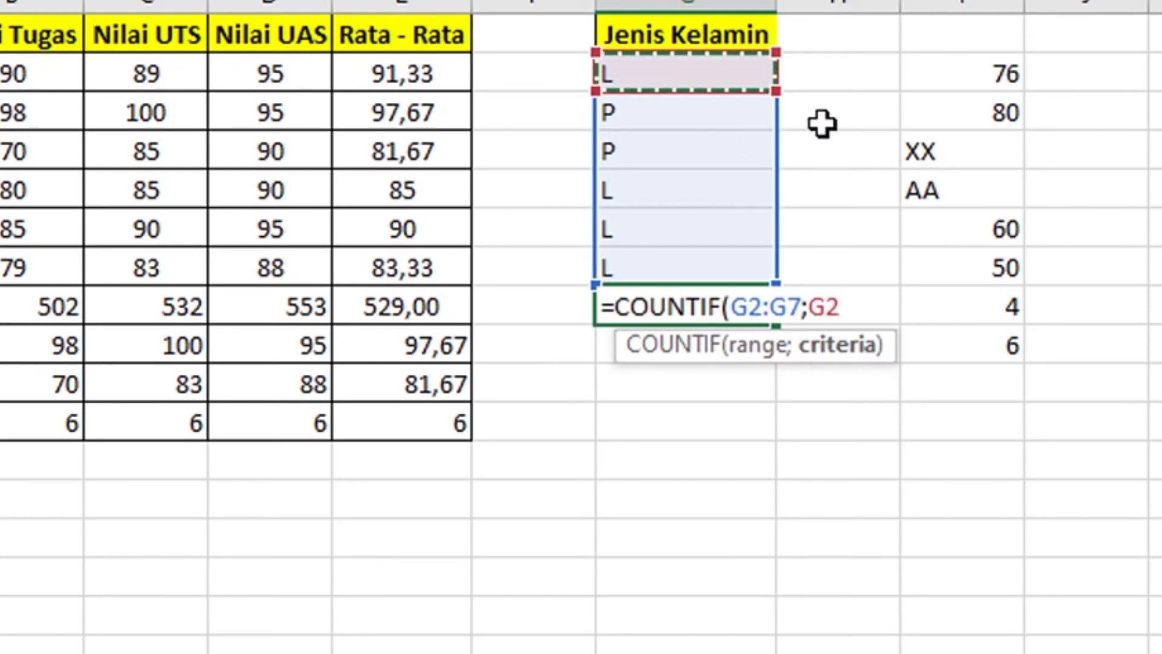
key(Return)
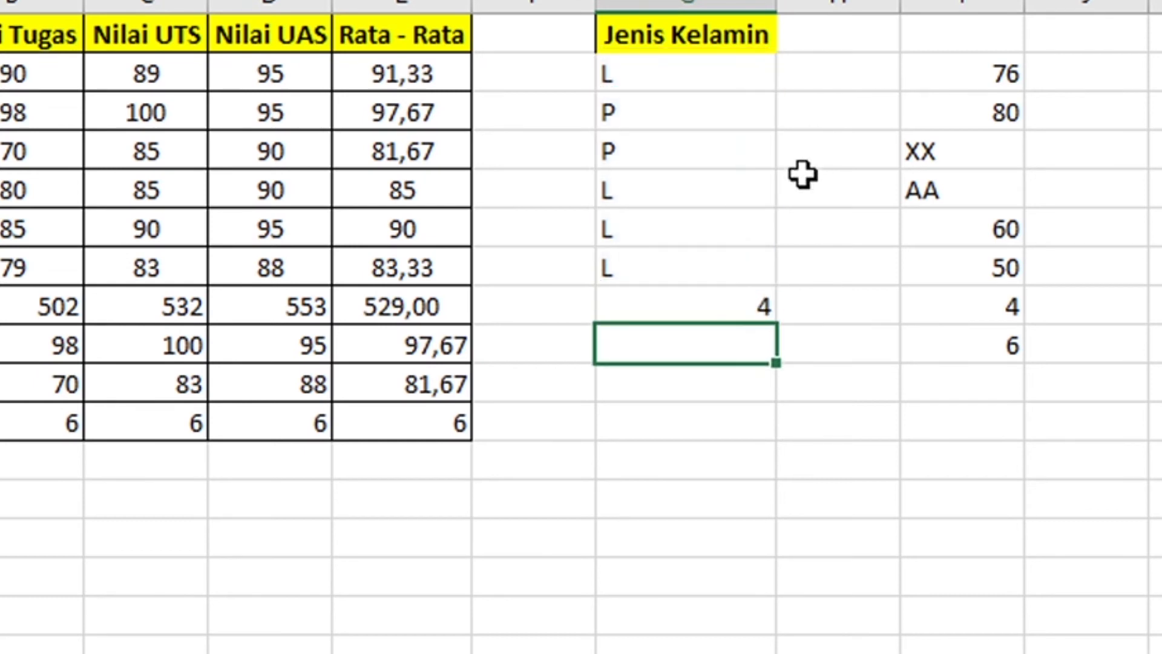
click(753, 301)
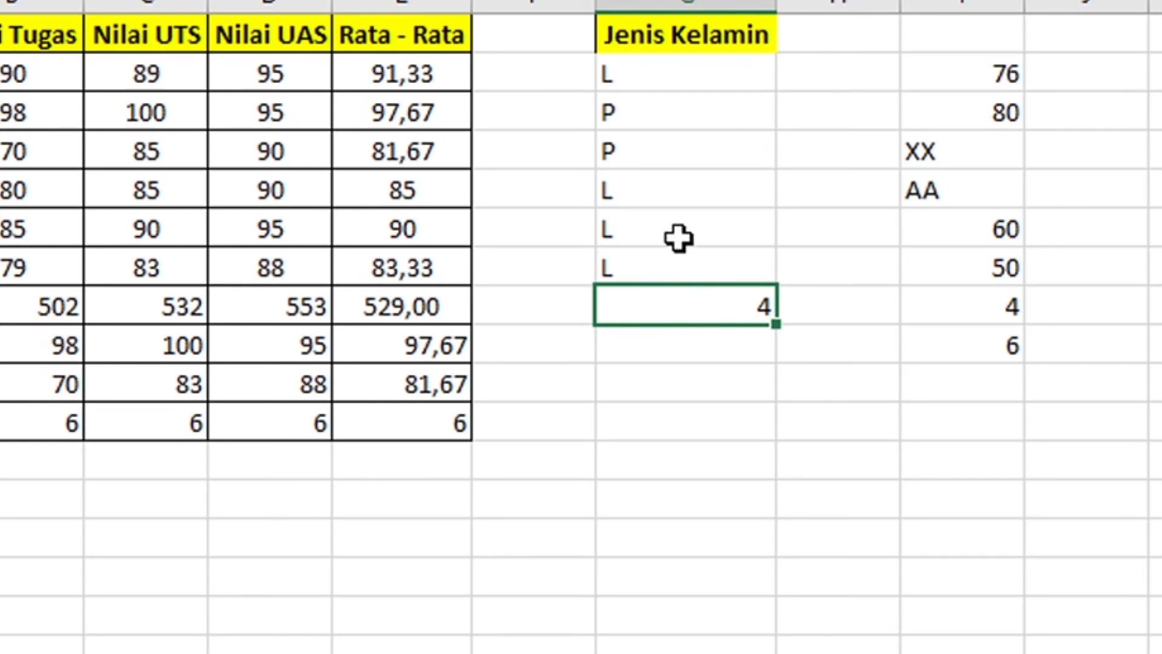
Step: Count the P entries in G9 with a COUNTIF formula over G2:G7, using G3 as the criterion
click(707, 341)
text(=)
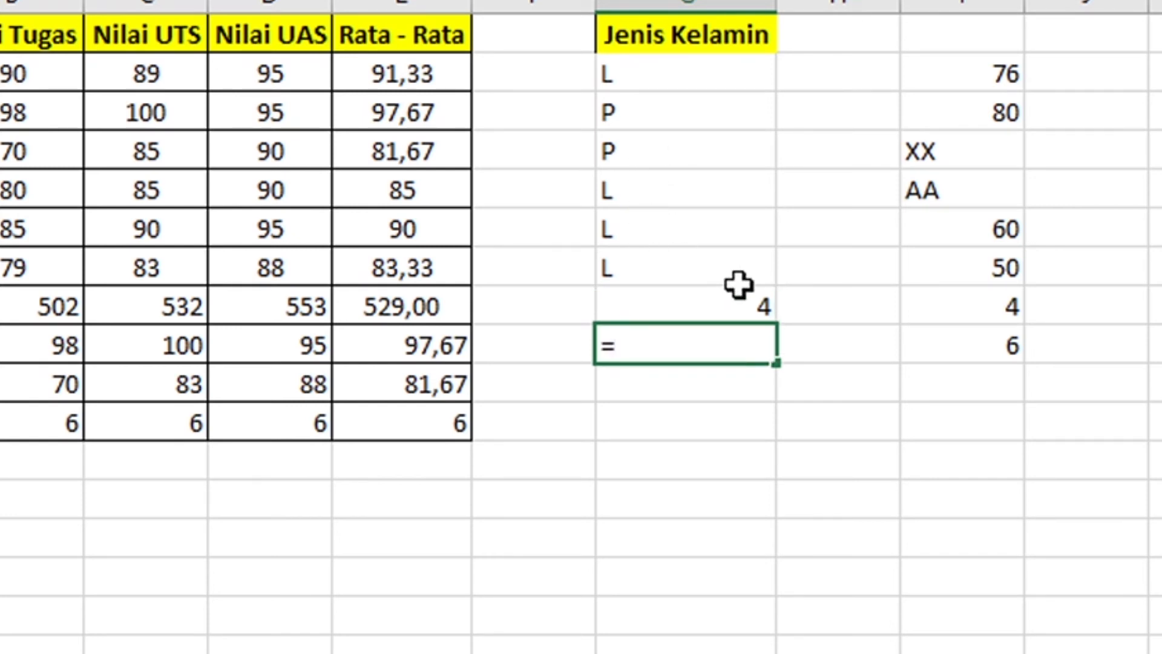
text(COUNT)
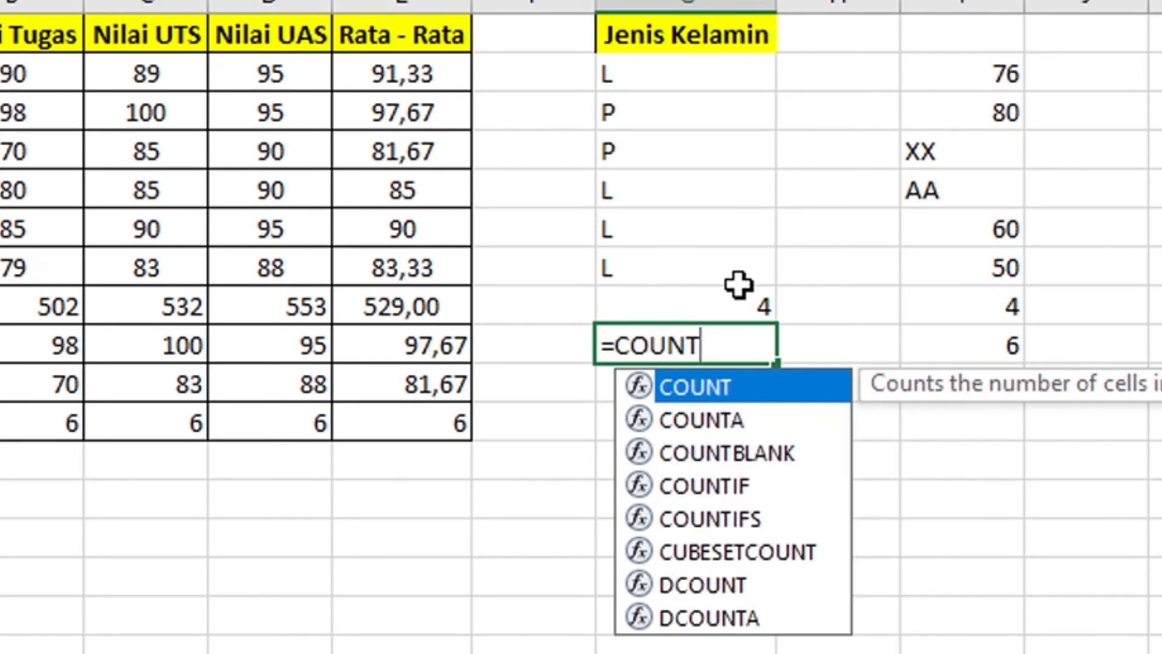
key(Left)
key(Right)
text(=COUNT)
key(Down)
key(Down)
key(Down)
key(Tab)
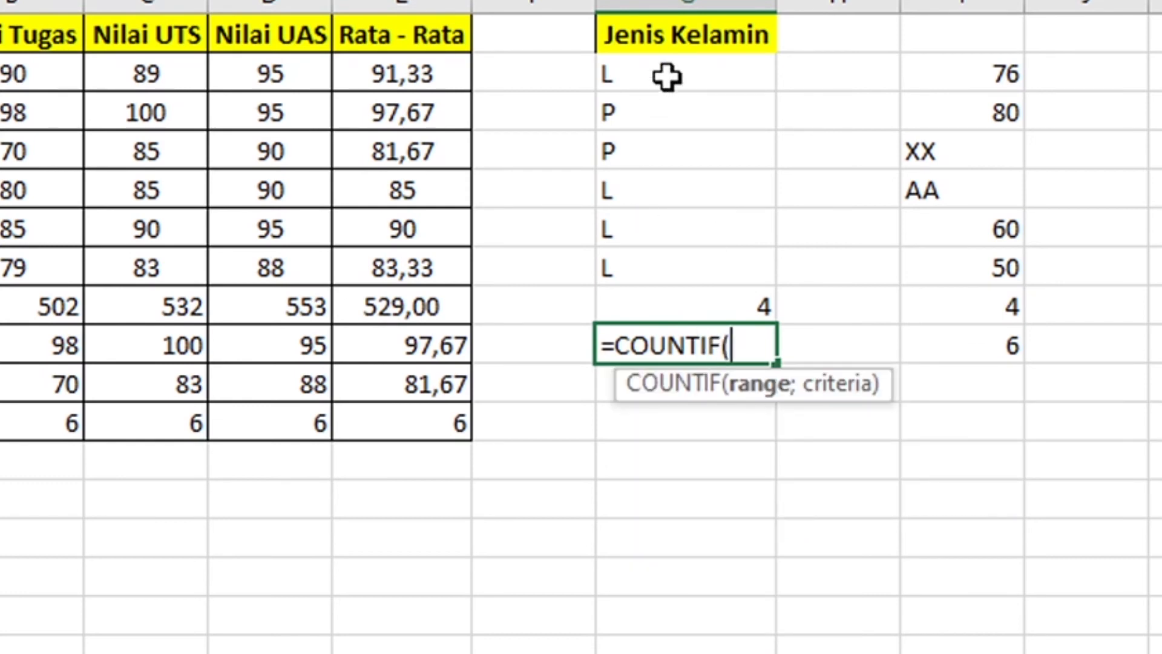
drag(669, 78, 635, 277)
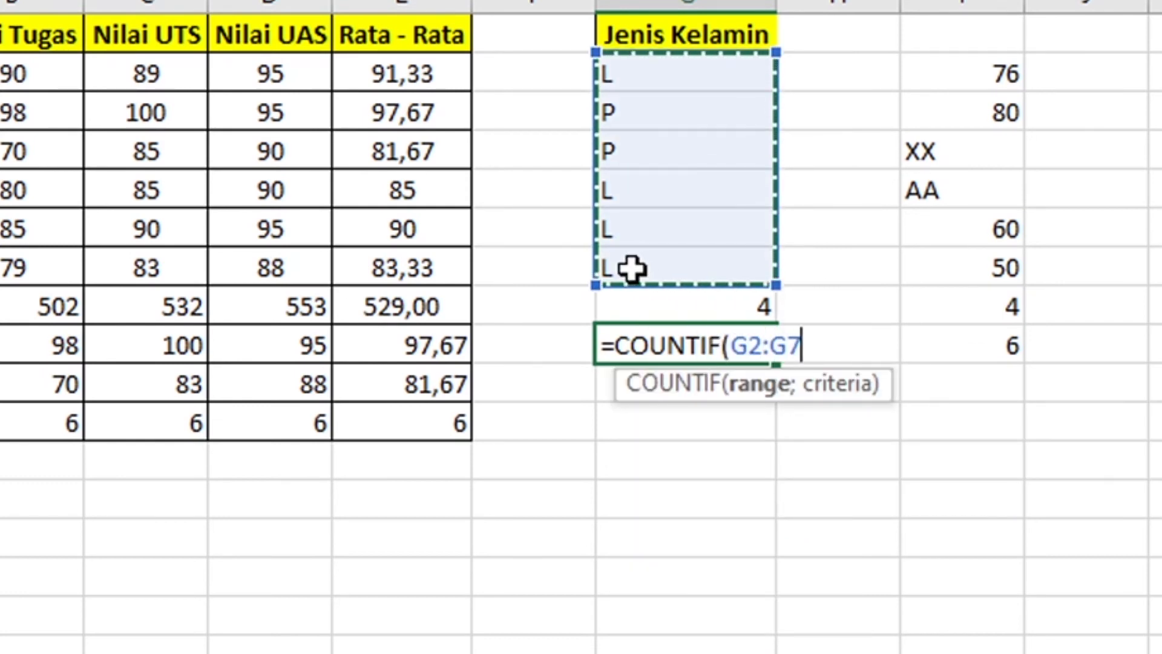
text(;)
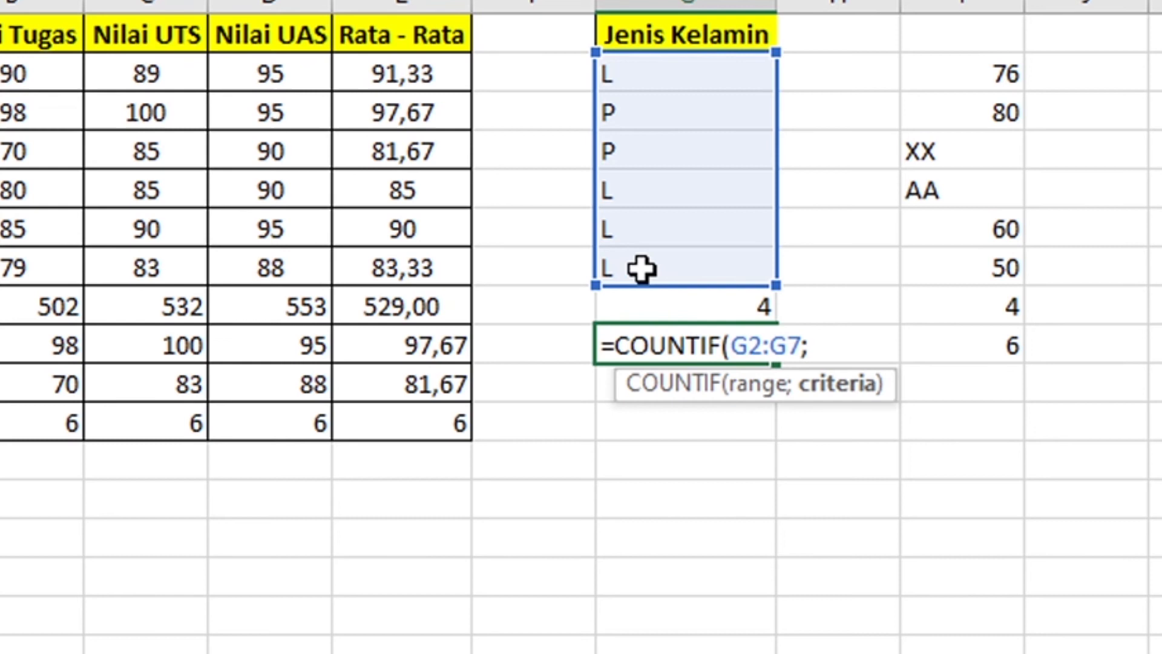
click(692, 127)
key(Return)
key(Up)
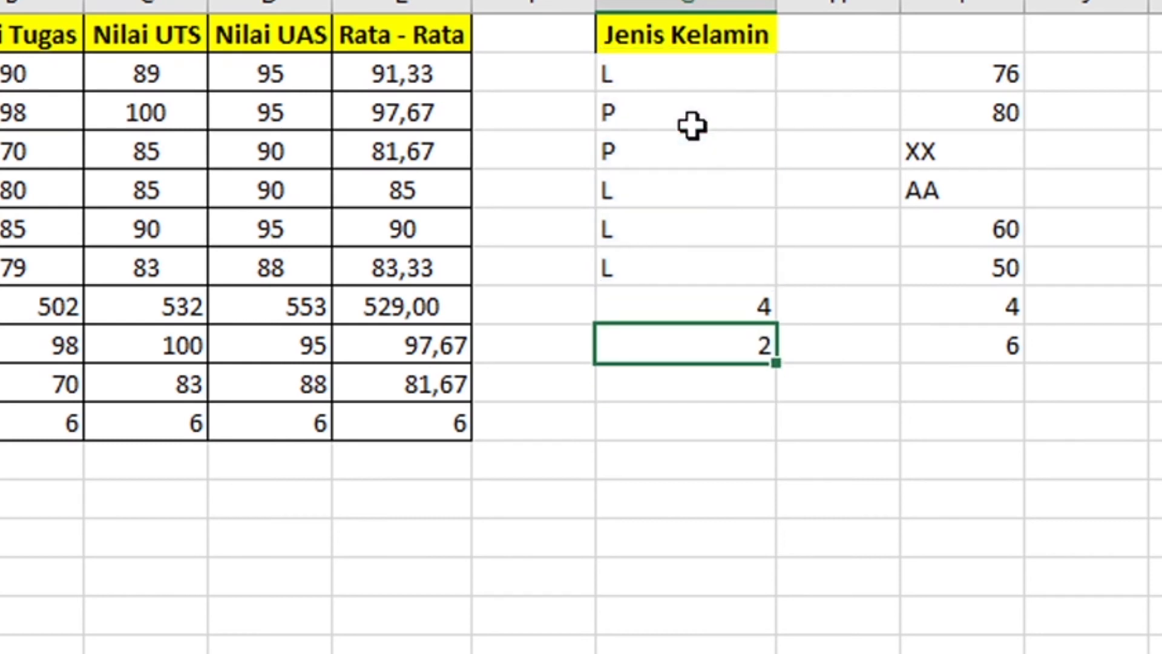
click(728, 301)
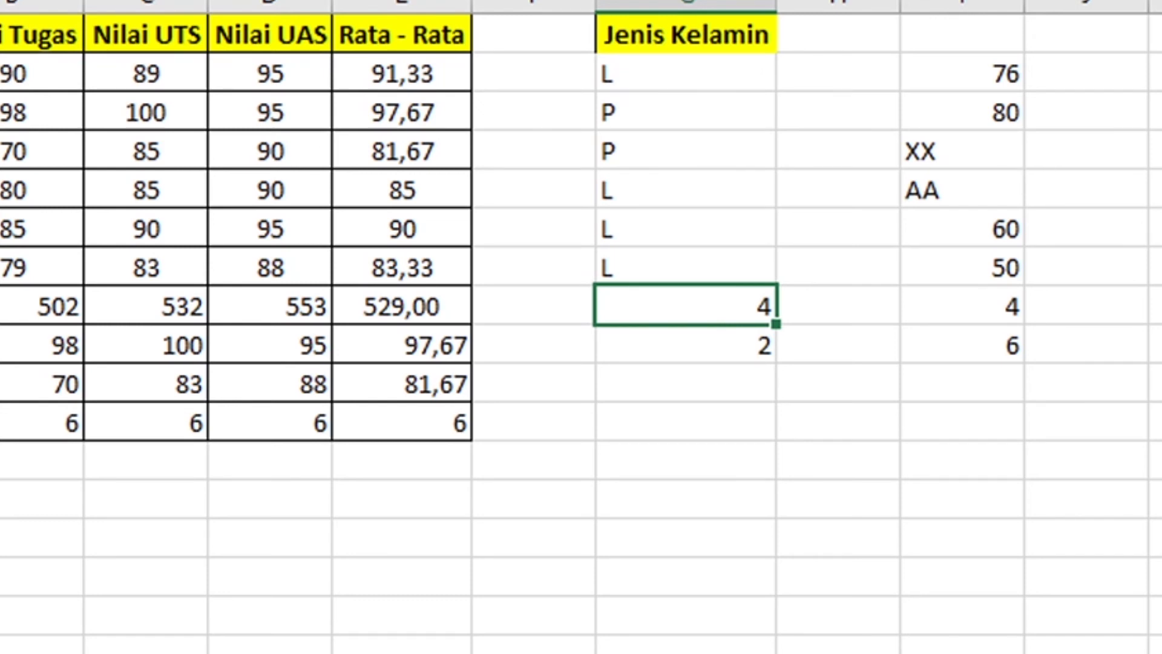
click(1157, 72)
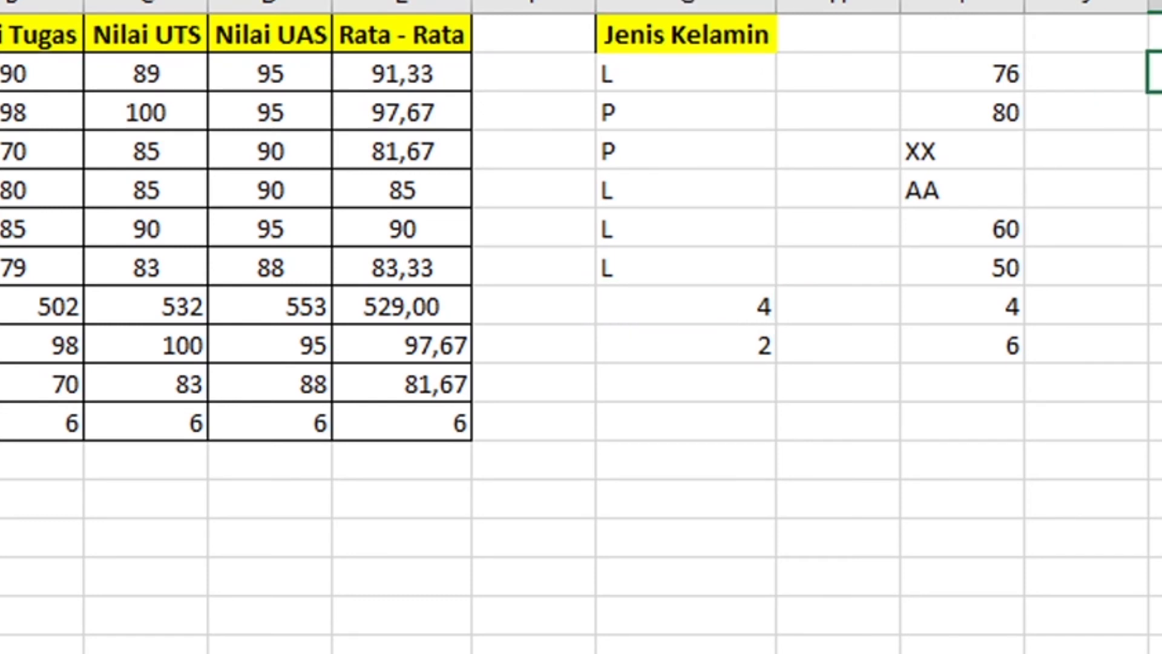
Step: Enter 76 in K2, 80 in K3 and 60 in K6, leaving K4, K5 and K7 blank
drag(962, 151, 962, 187)
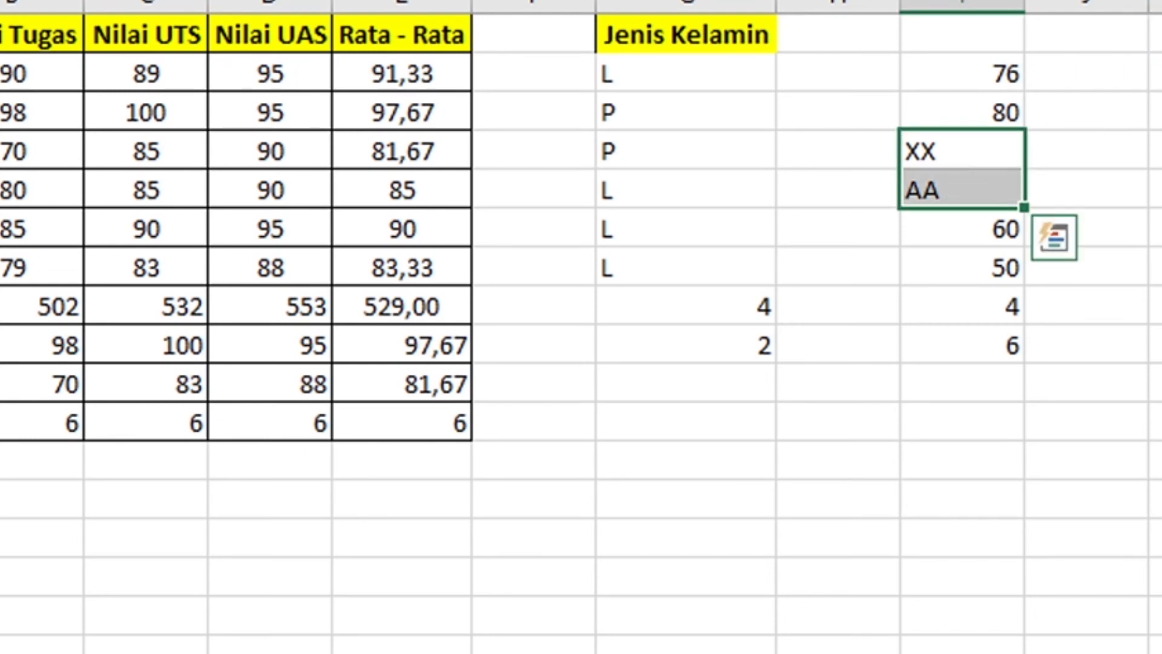
click(1157, 72)
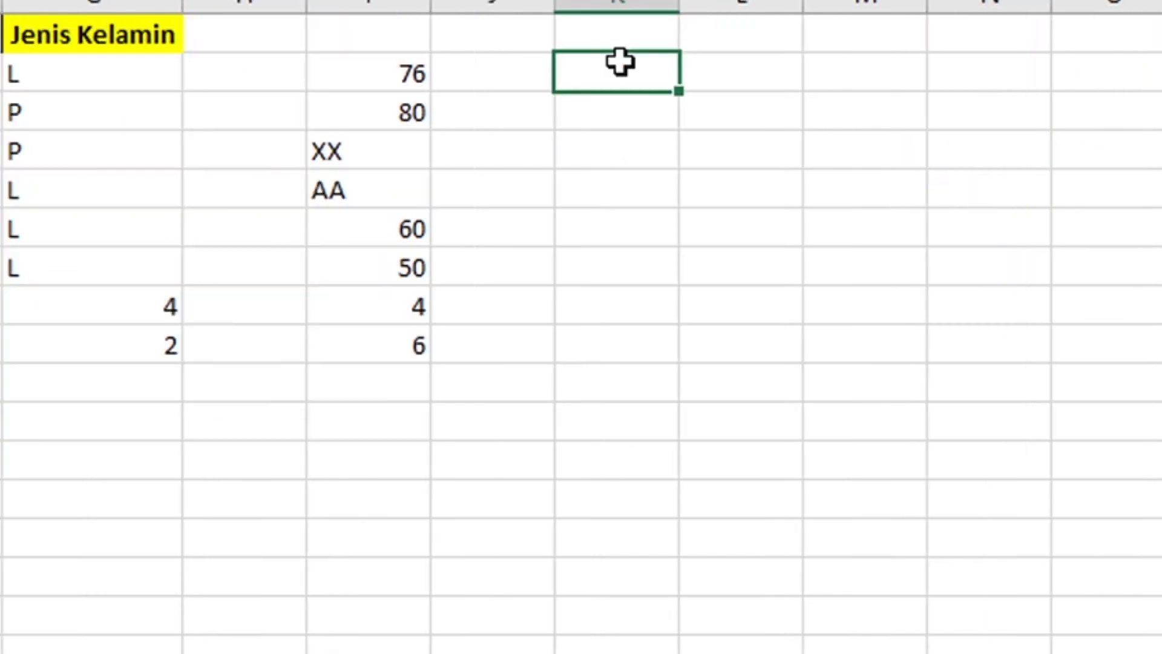
double_click(620, 60)
text(76)
key(Return)
text(80)
key(Return)
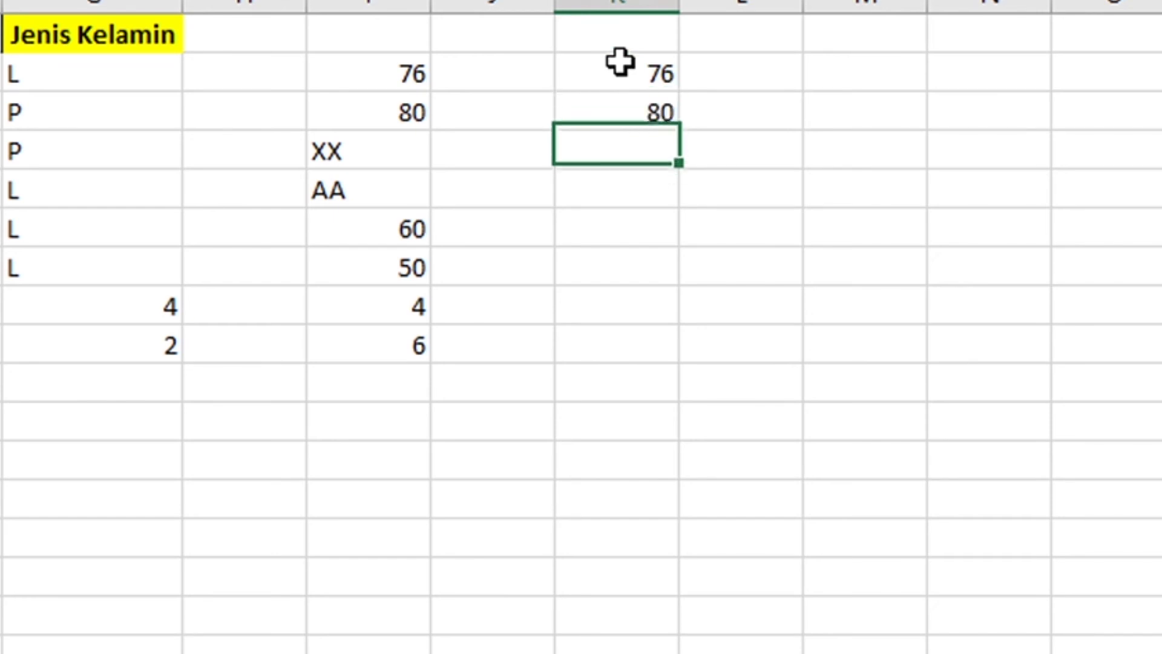
key(Down)
key(Down)
text(60)
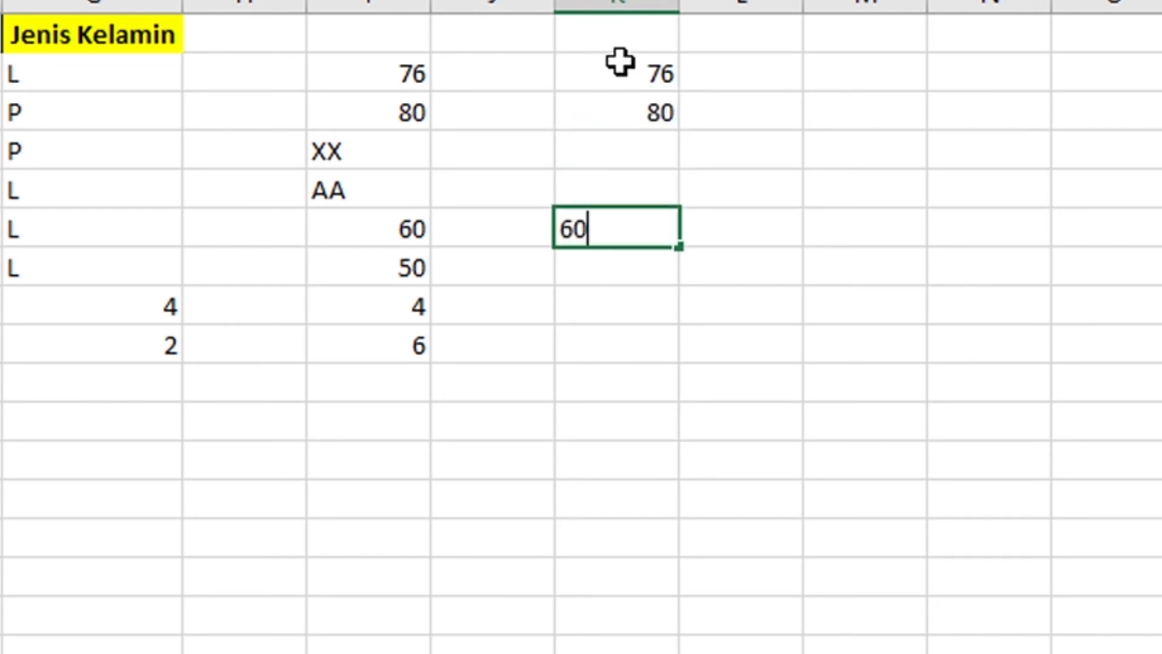
key(Return)
key(Down)
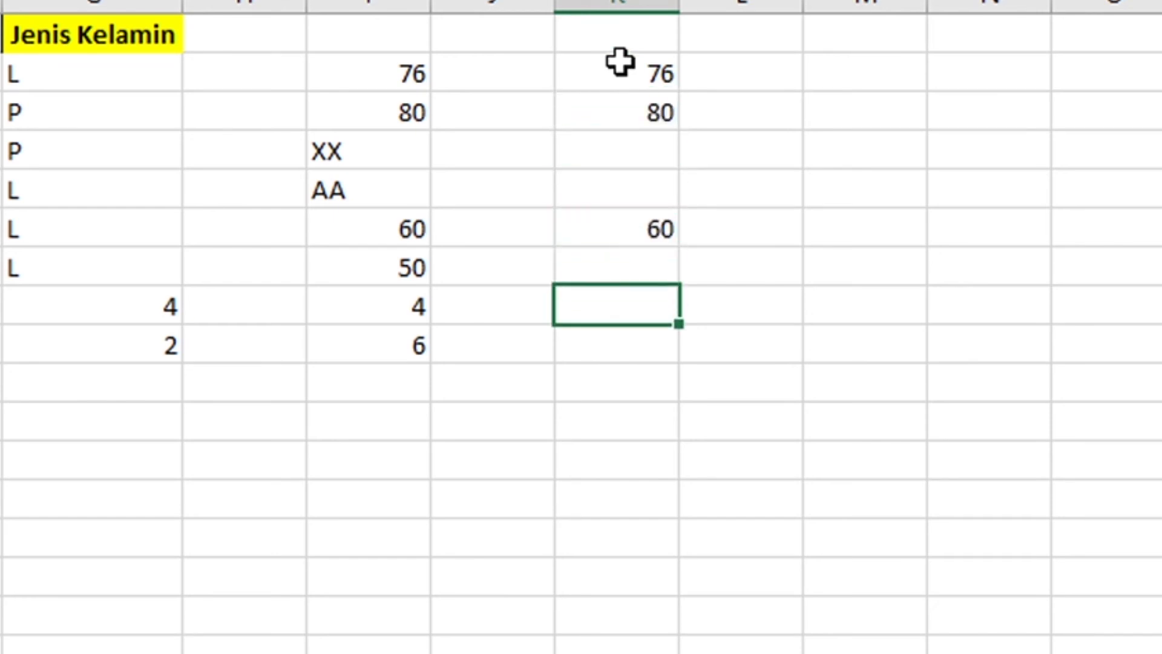
Step: Apply all borders to G2:K9 and fill the result rows G8:K9 with yellow
mouse_move(57, 77)
mouse_down()
mouse_move(384, 216)
mouse_move(612, 236)
mouse_move(654, 348)
mouse_move(645, 328)
mouse_up()
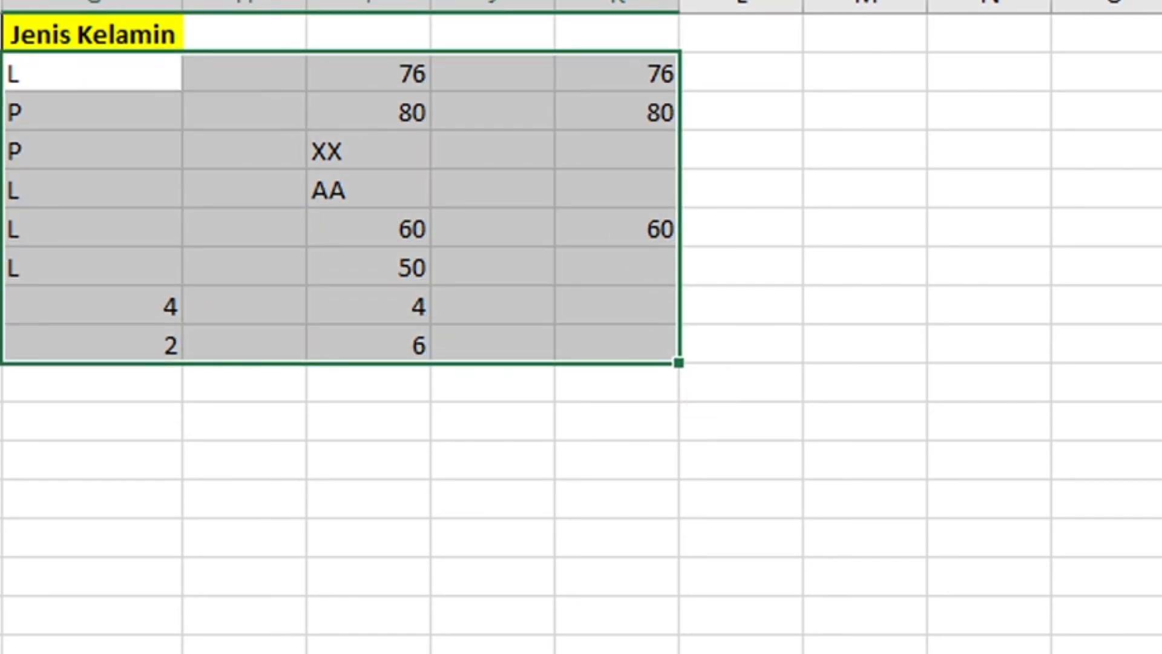
click(612, 272)
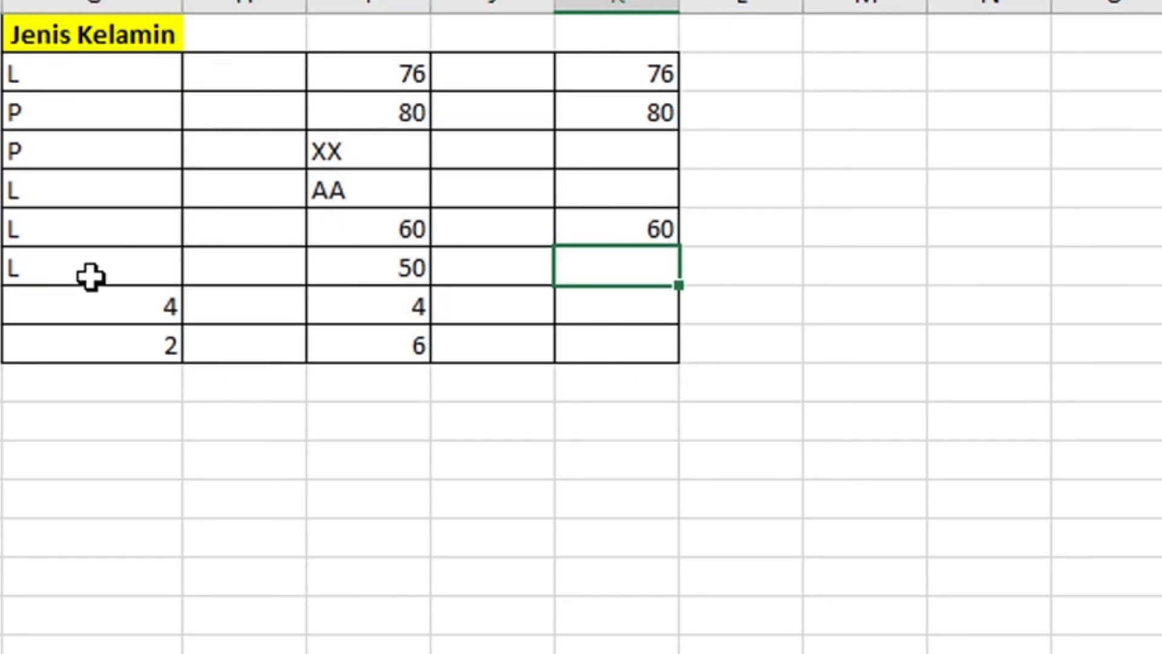
drag(137, 314, 636, 345)
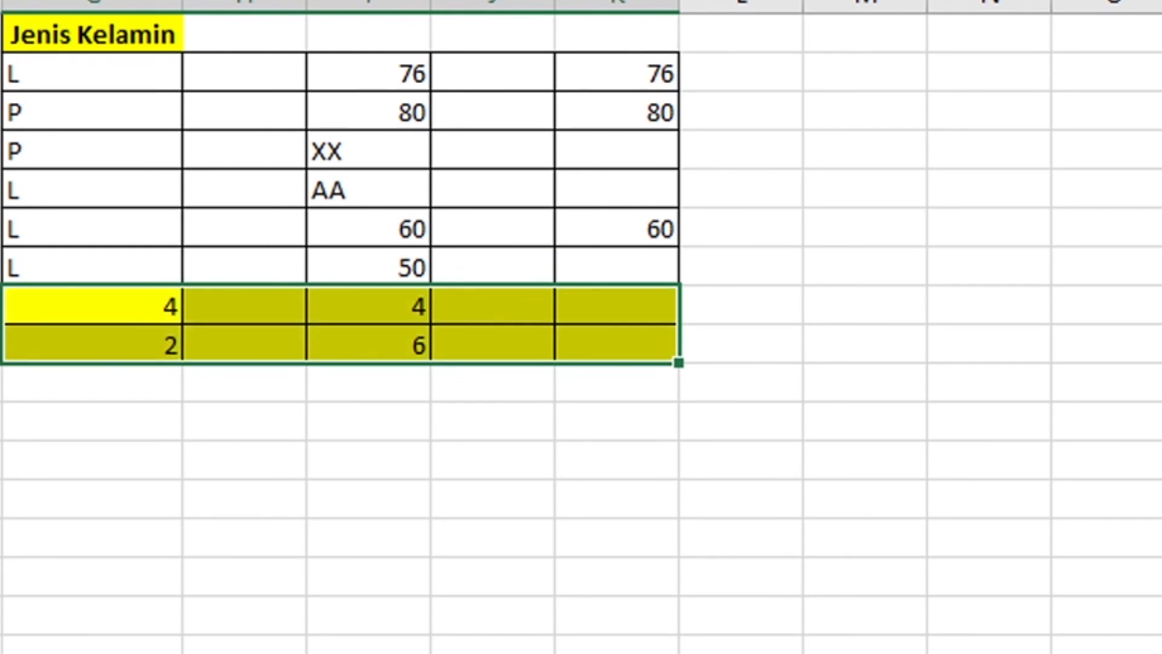
click(592, 302)
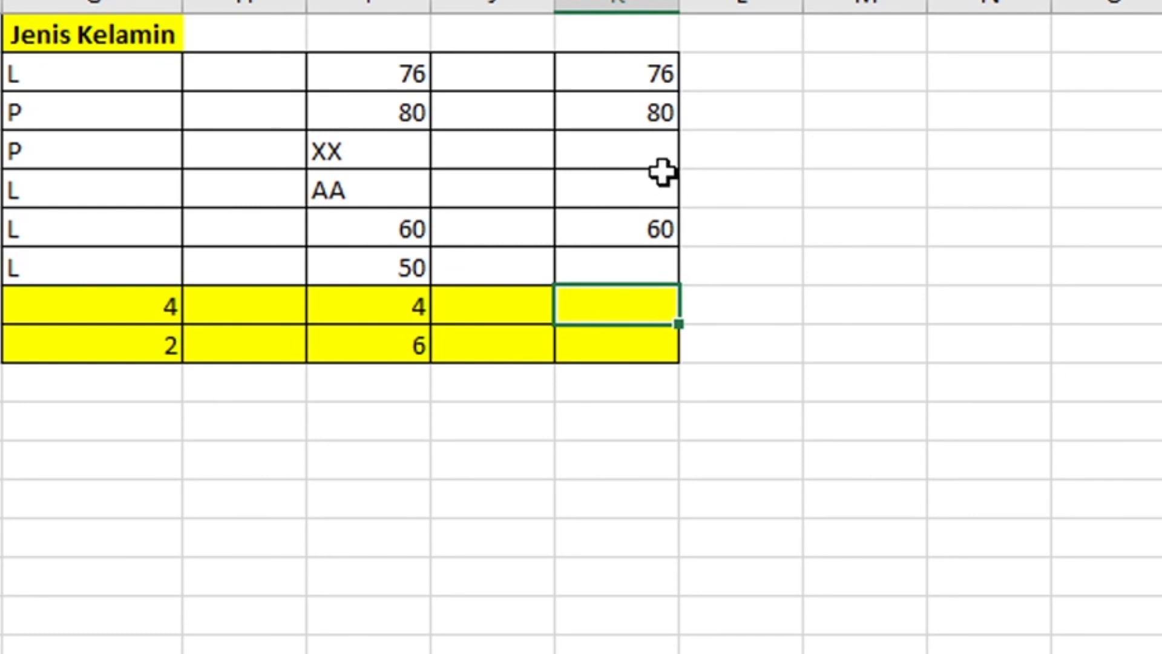
Step: Count the empty cells of K2:K7 in K8 with a COUNTBLANK formula
drag(645, 148, 641, 182)
click(625, 295)
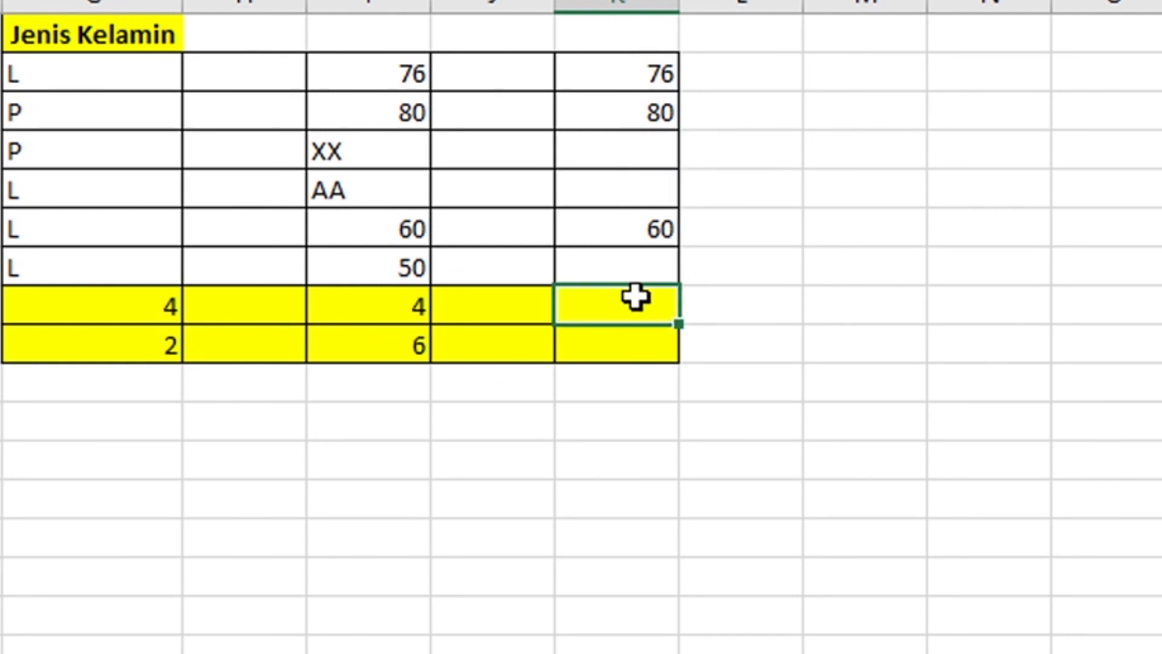
text(=COU)
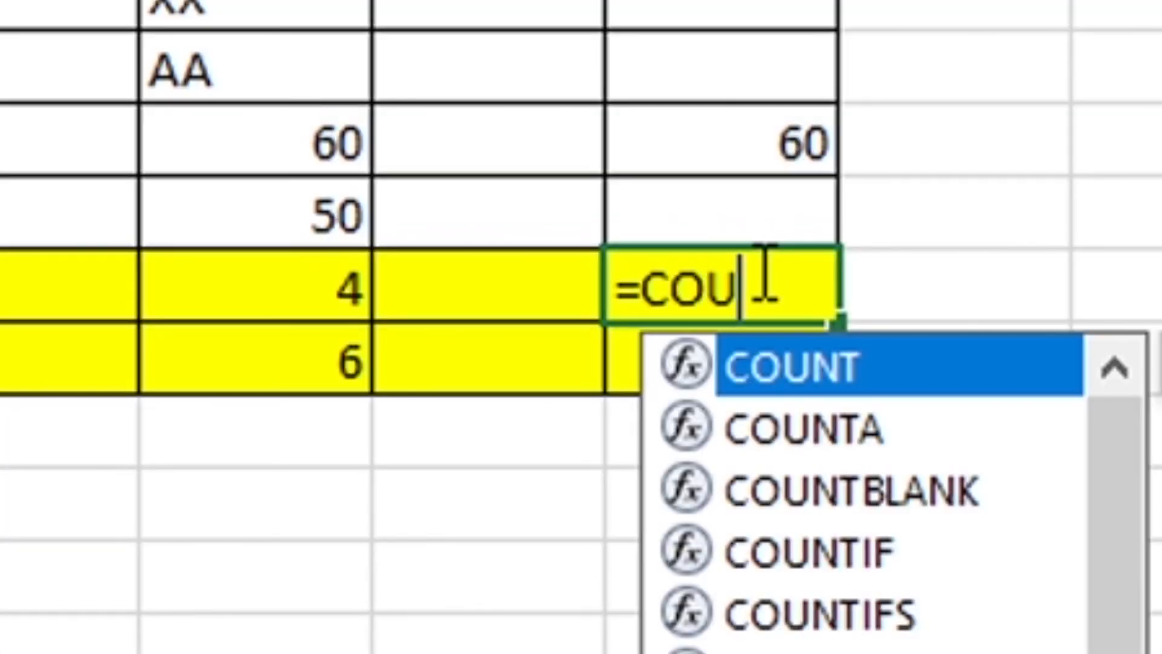
key(Down)
key(Down)
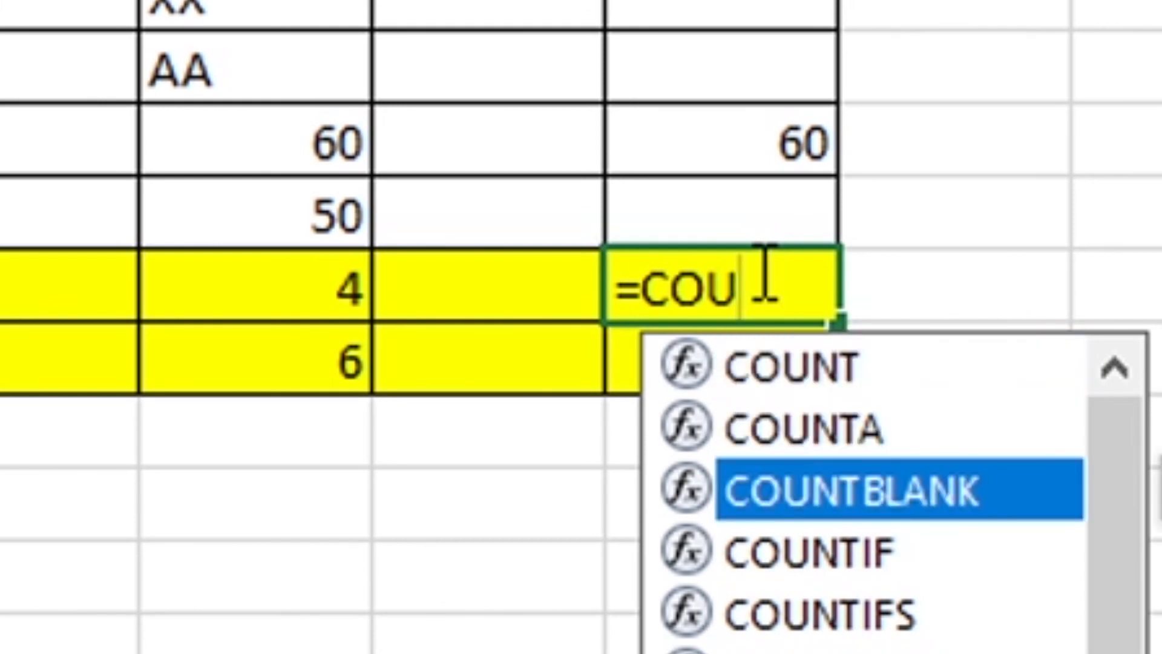
key(Tab)
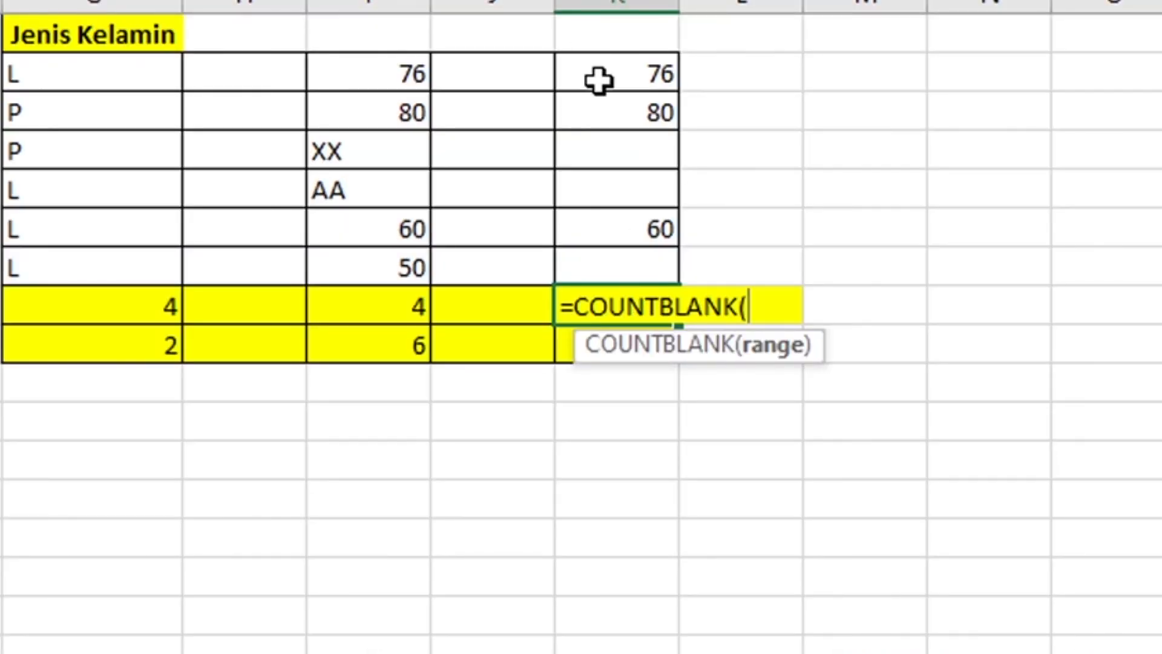
drag(607, 75, 595, 259)
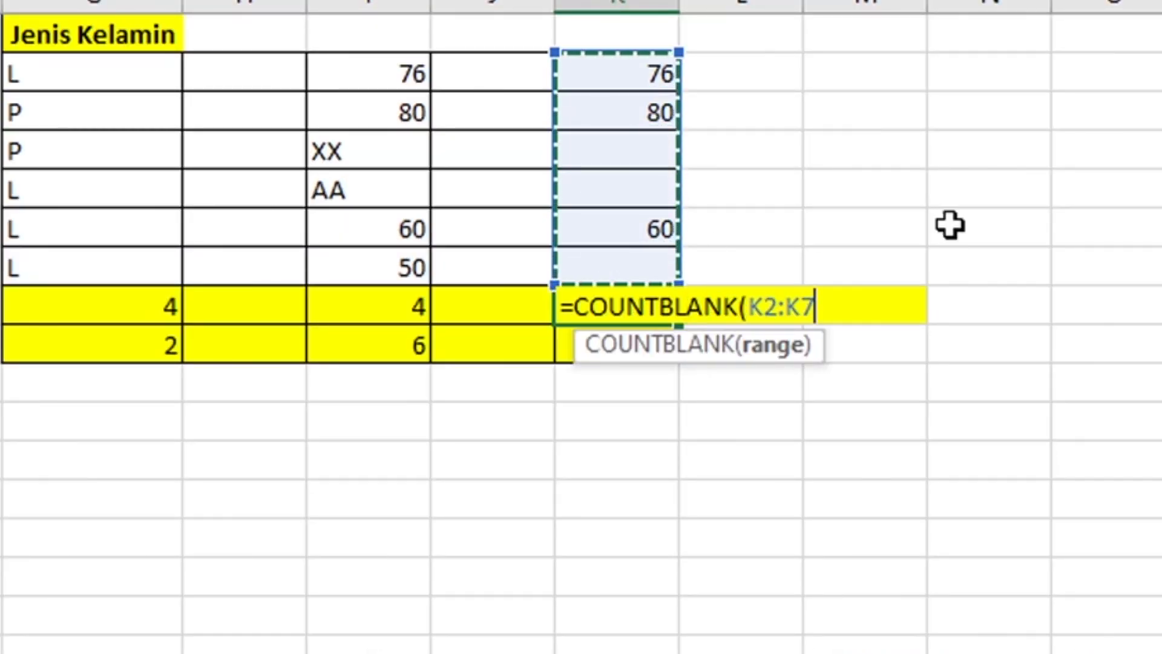
key(Return)
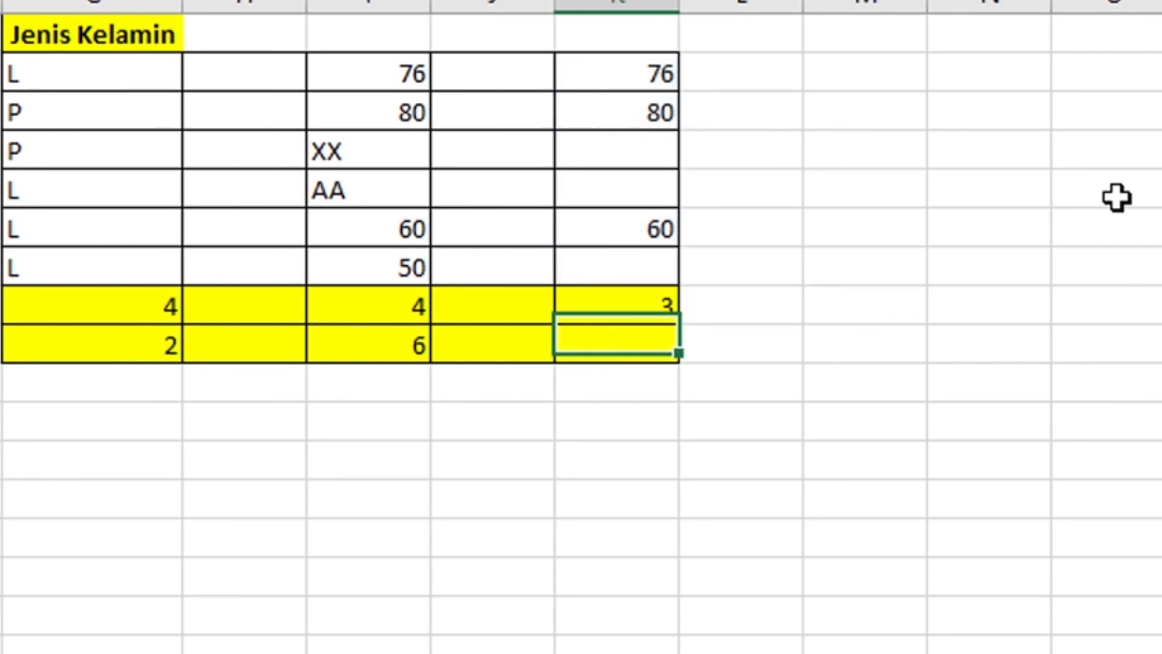
Step: Review the blank cells in K2:K7 against the result in K8, and check the count results in I8, I9 and G8
key(Up)
drag(653, 159, 654, 191)
click(649, 267)
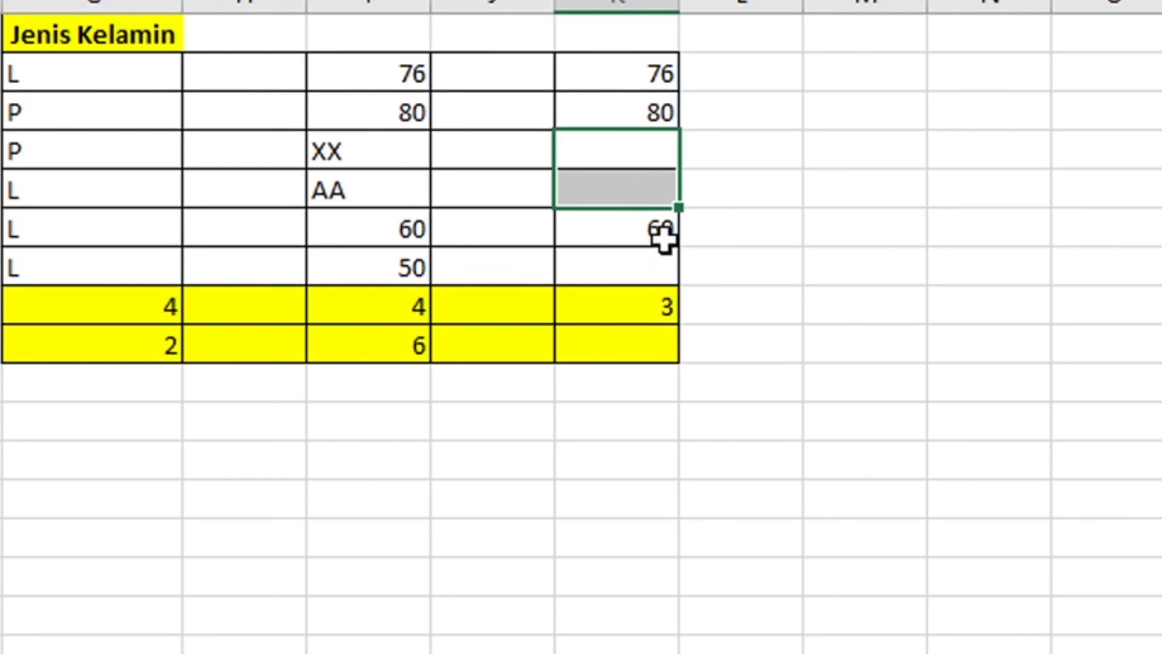
click(666, 264)
click(637, 311)
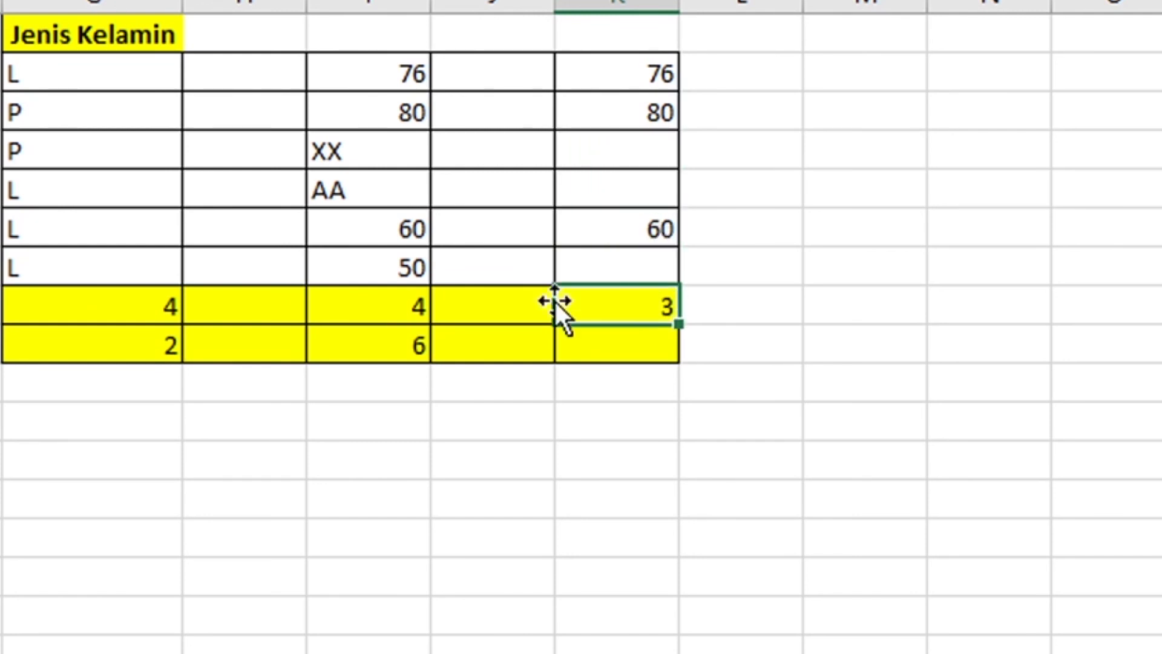
click(378, 311)
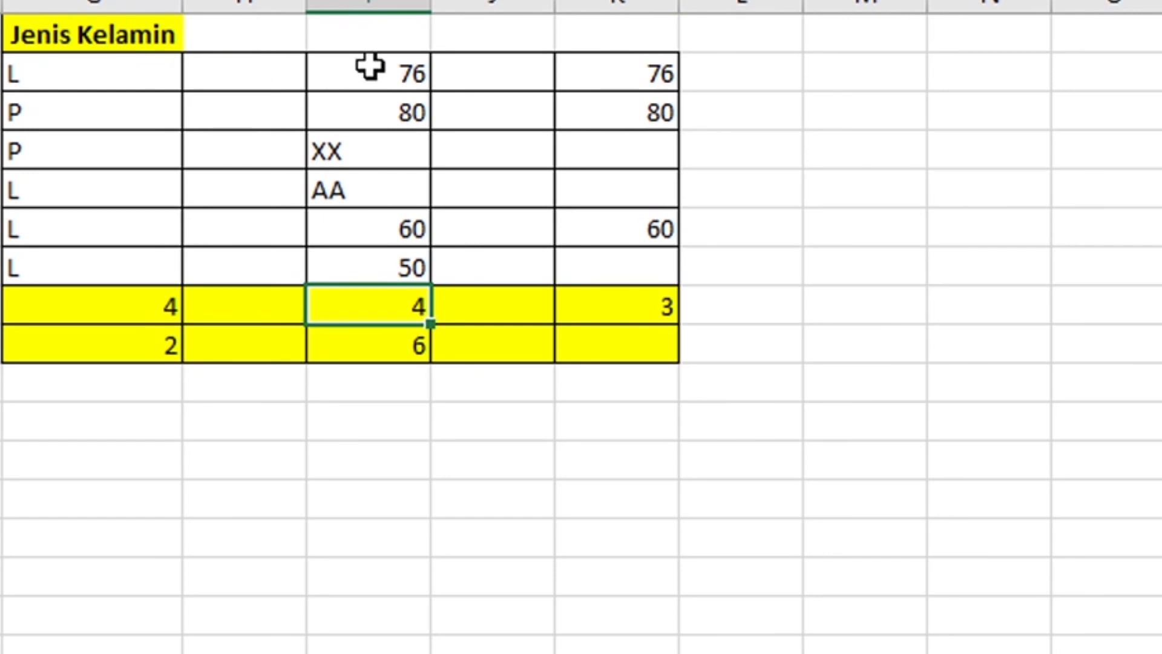
click(388, 344)
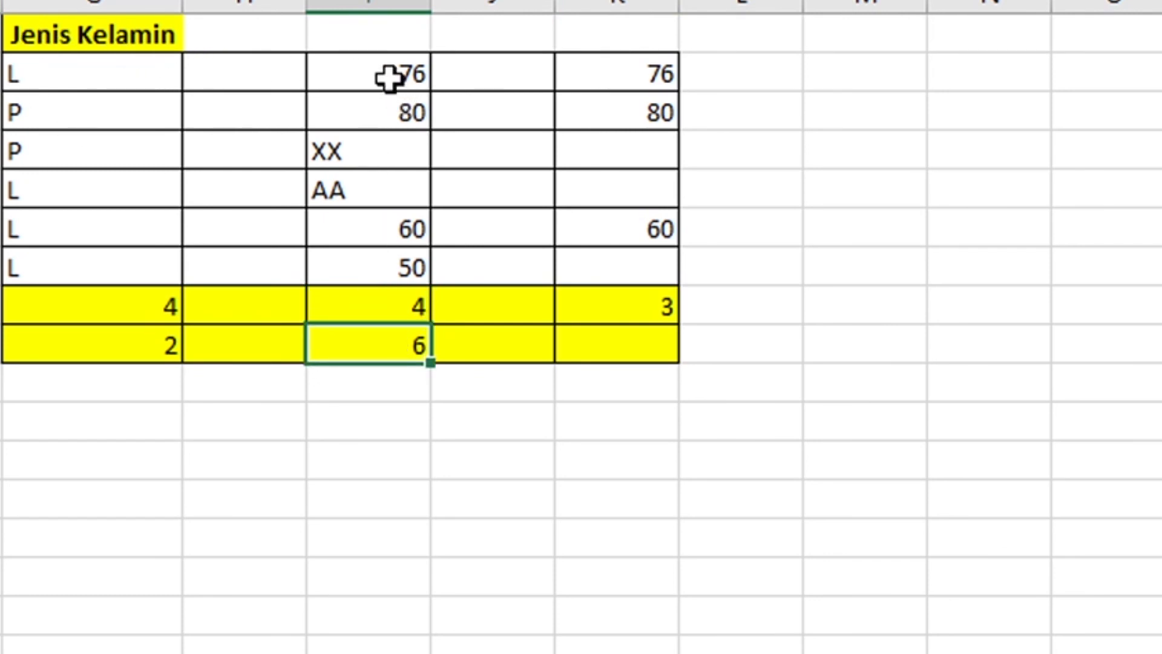
click(167, 296)
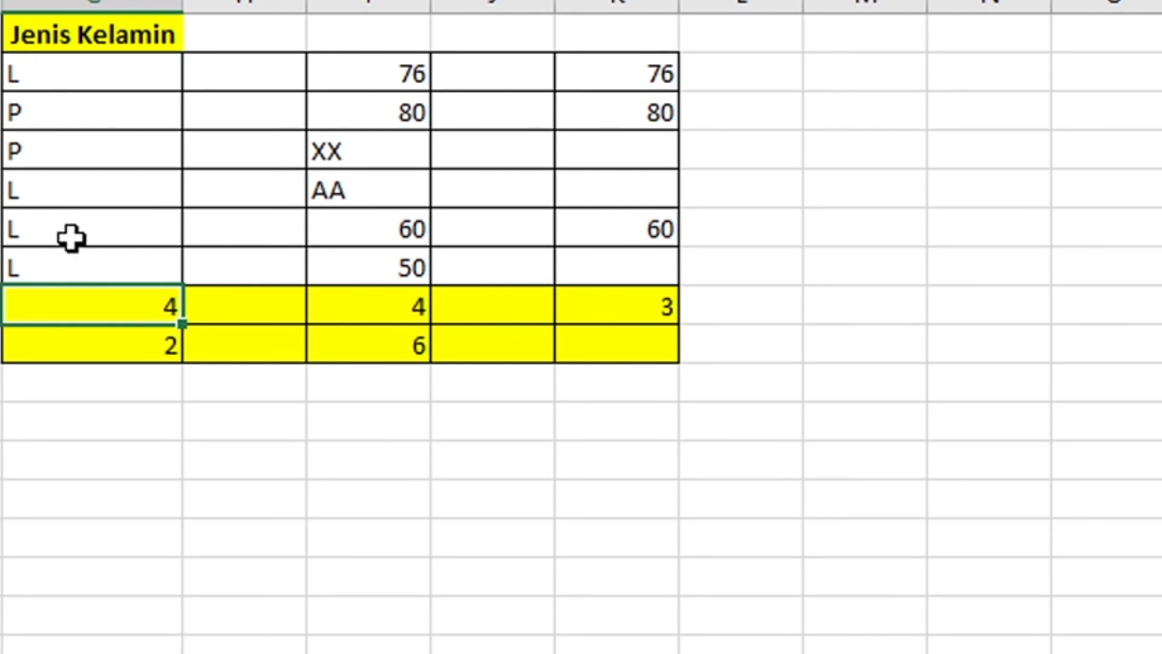
click(658, 307)
key(Delete)
key(ctrl+z)
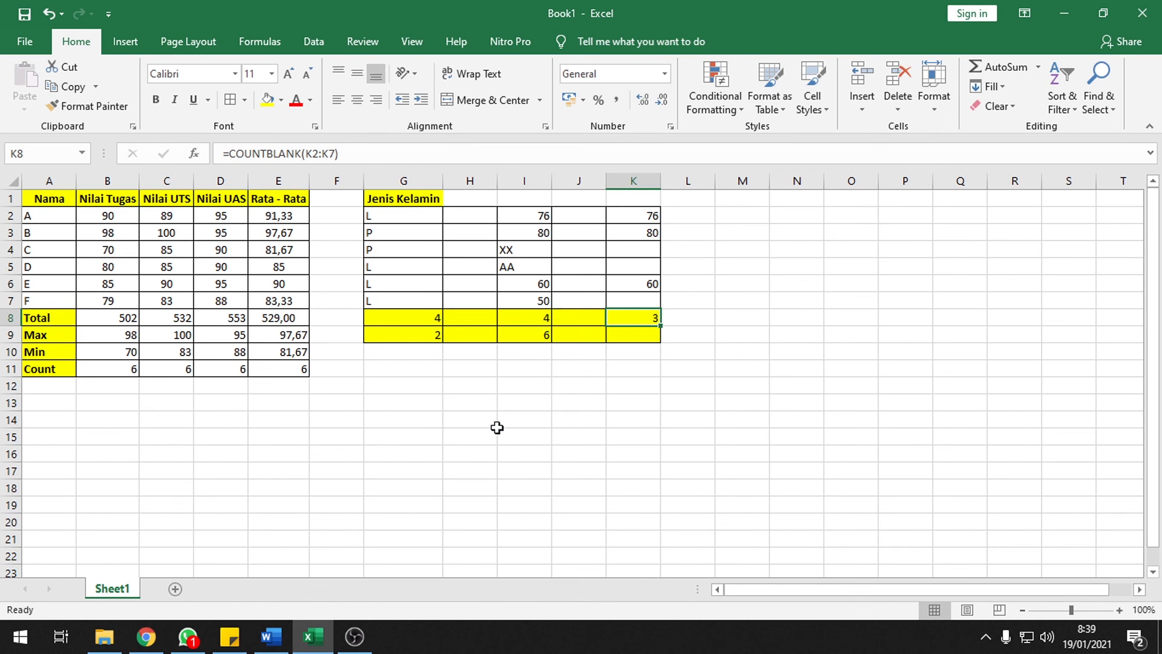
click(354, 636)
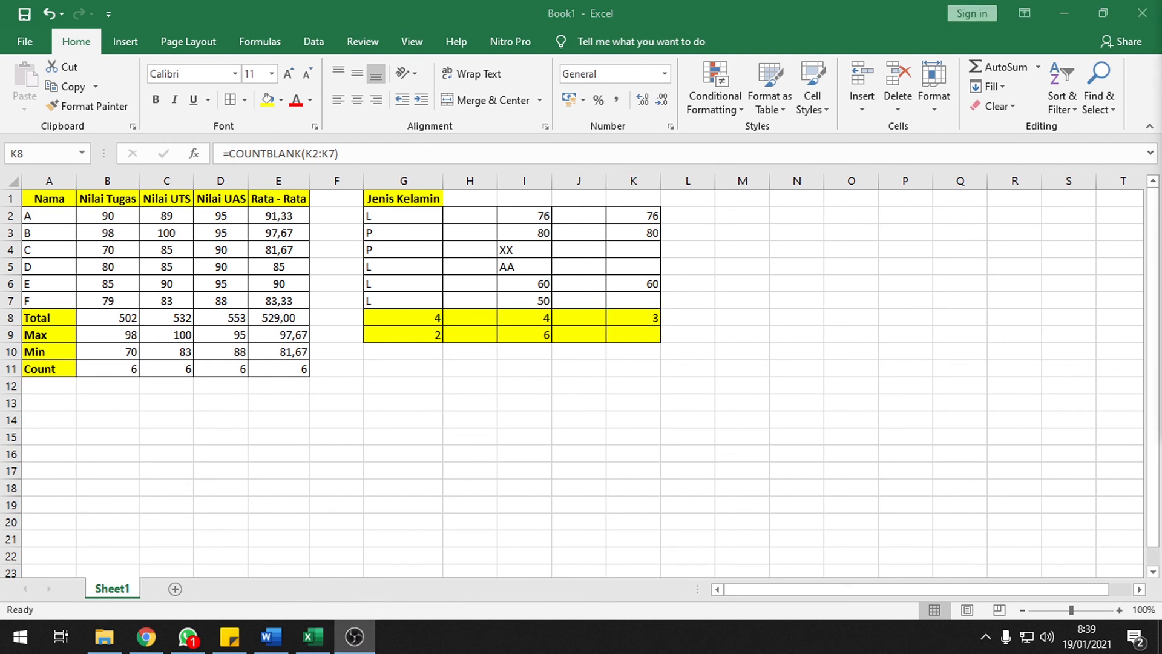